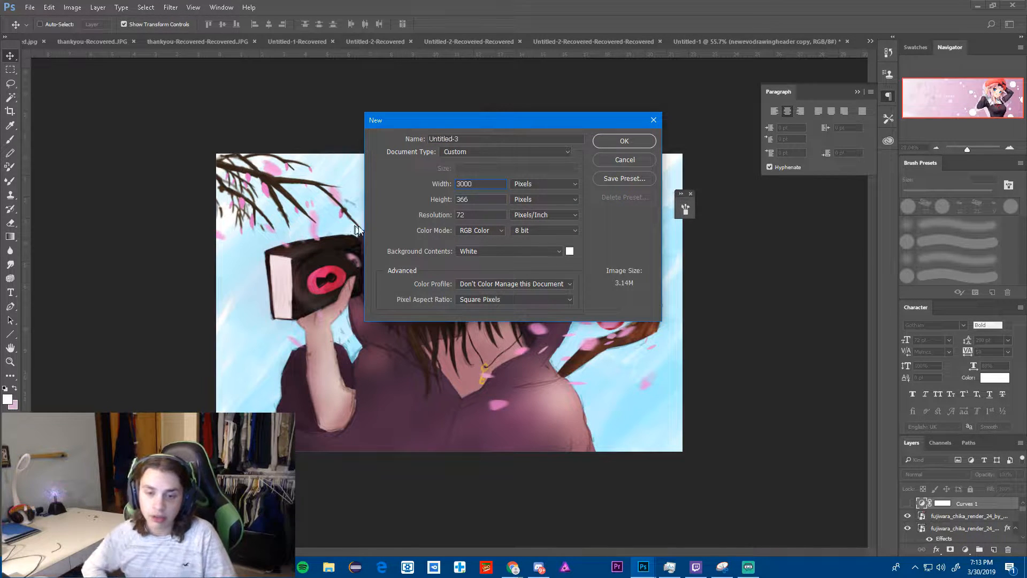
- Create the new document with a height of 1000 pixels and add an empty layer above the background
key(Tab)
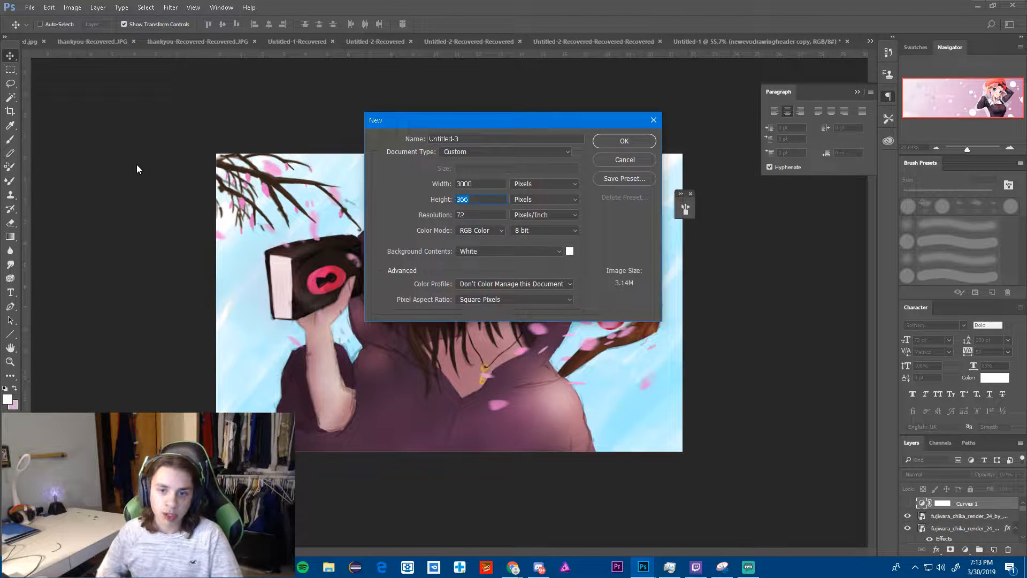
text(1000)
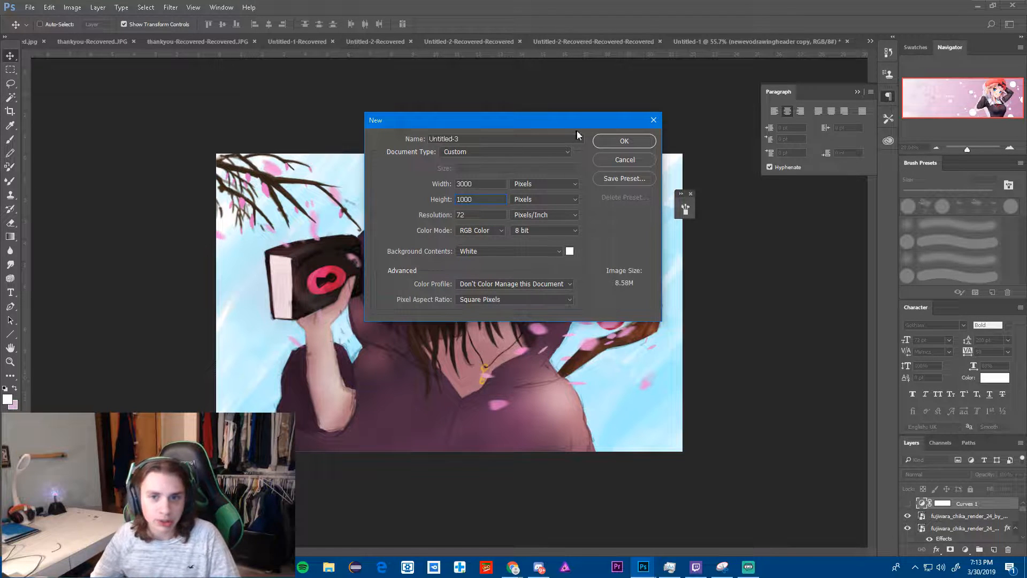
click(624, 141)
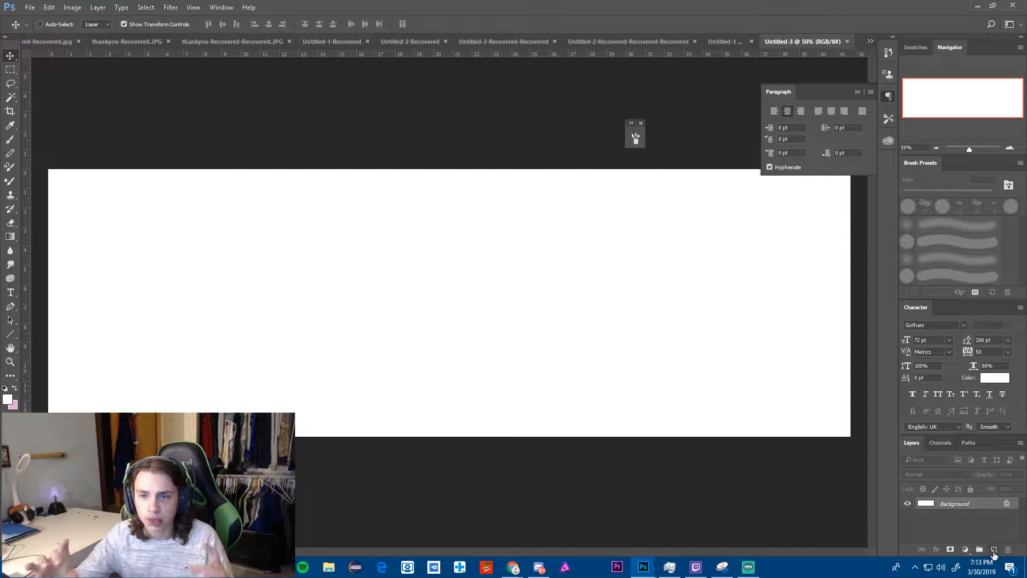
click(994, 551)
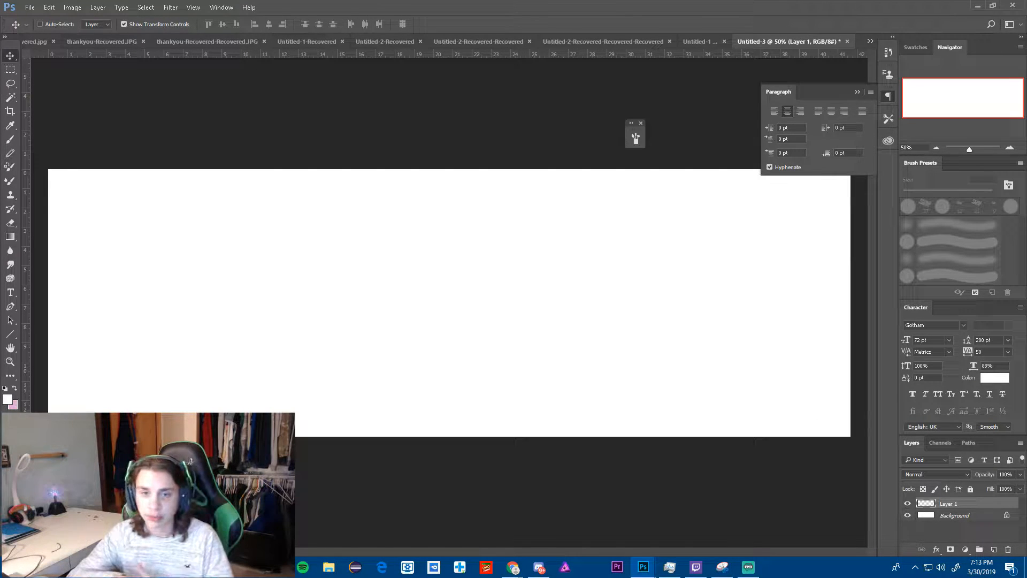
- Switch to Chrome and search Google Images for "chika fujiwara"
key(alt+Tab)
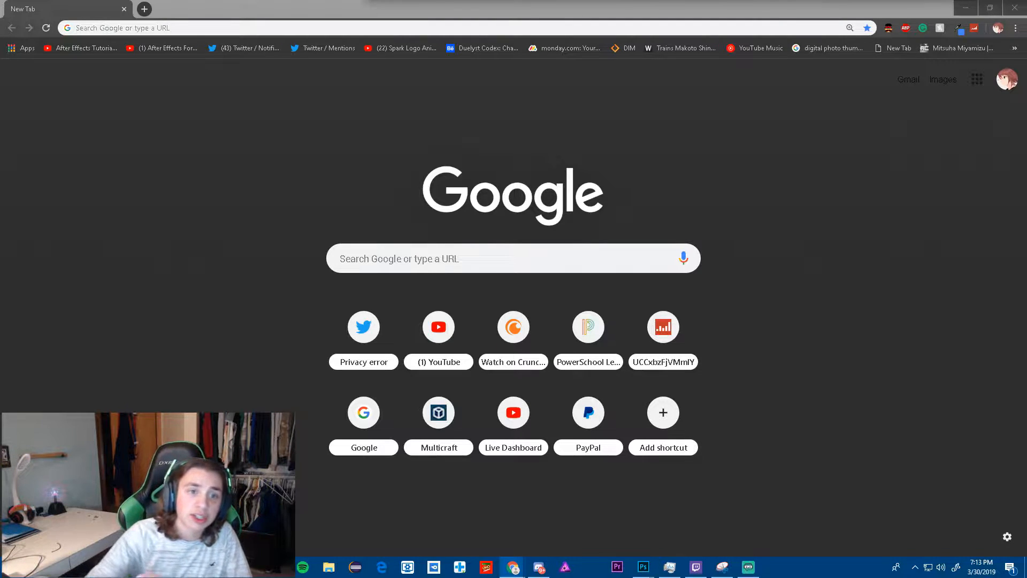
click(513, 262)
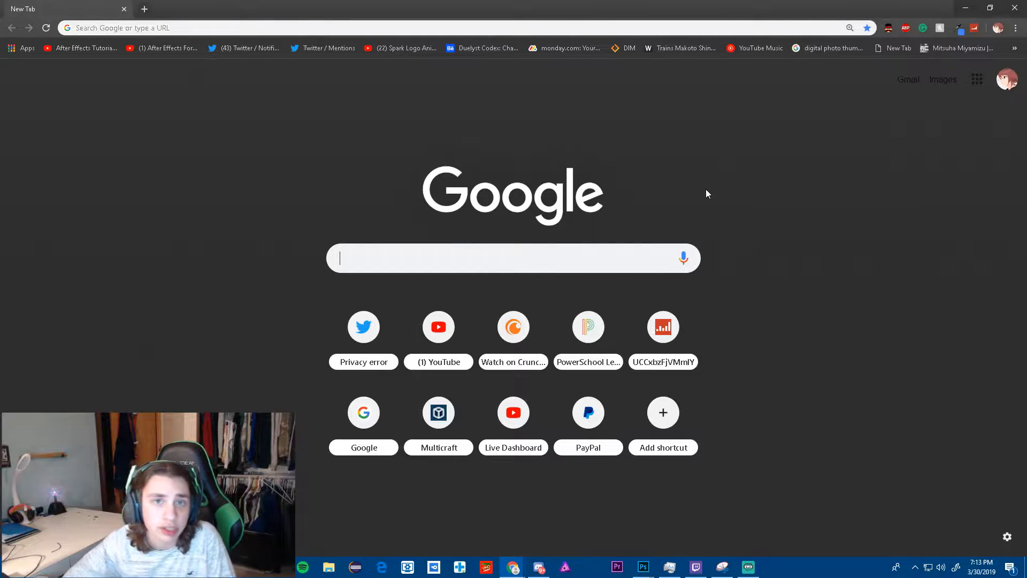
text(chika fujiwara)
key(Return)
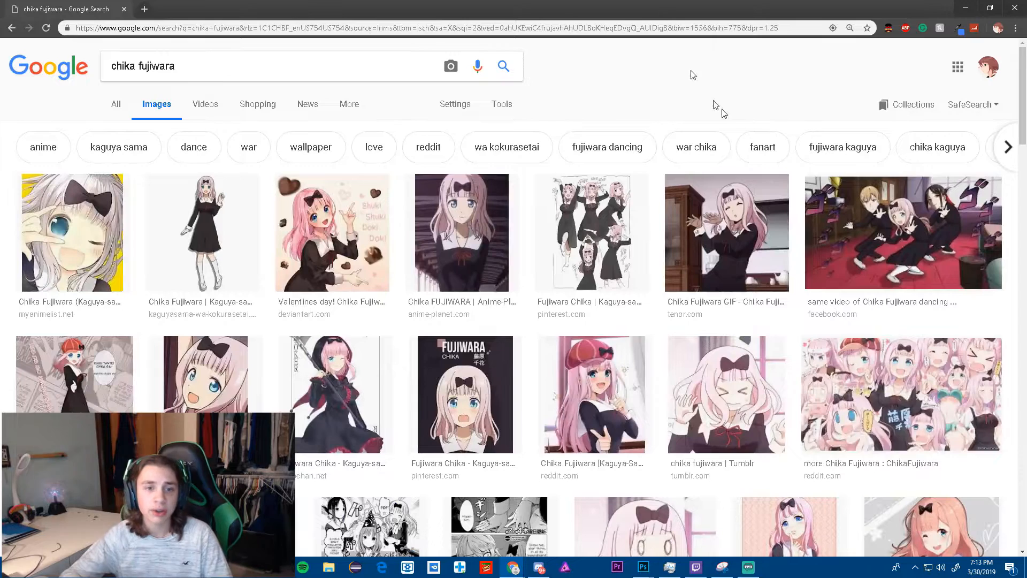
- Filter the image results by color to show only transparent images
click(502, 107)
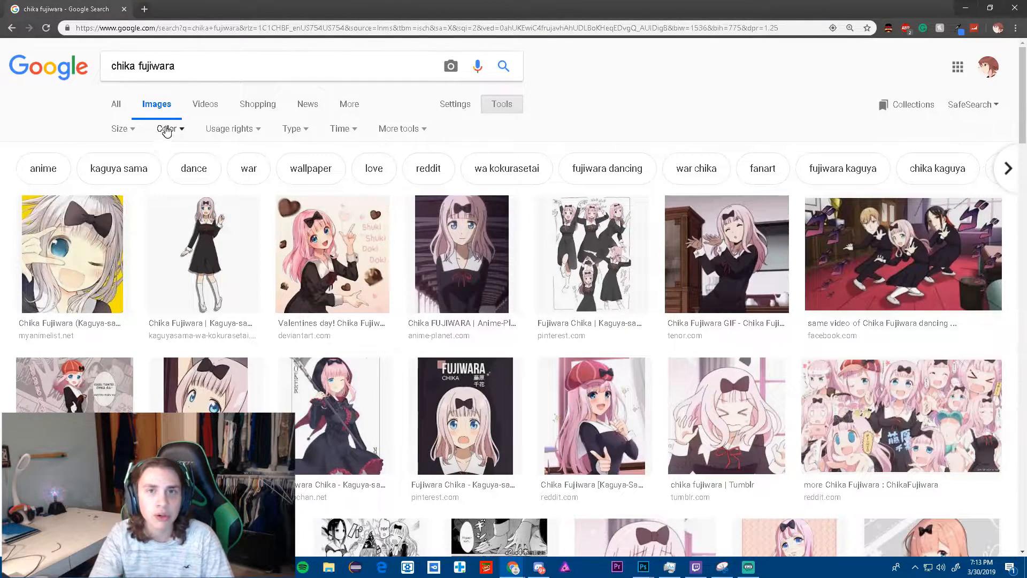
click(166, 130)
click(182, 208)
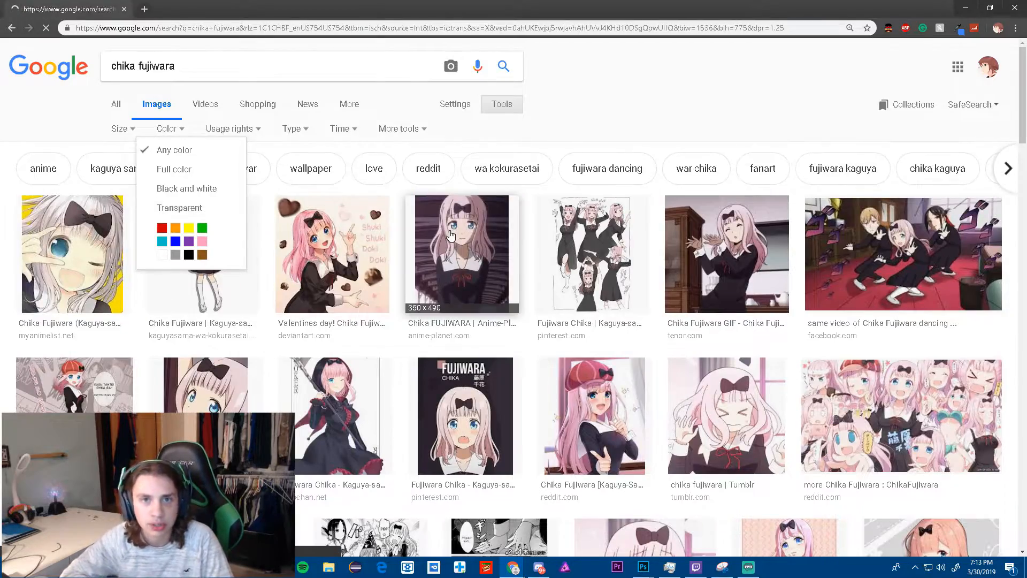
- Find the Fujiwara Chika Render 24 image with the red hat and save it as a PNG in the Evo folder
scroll(435, 238, down, 5)
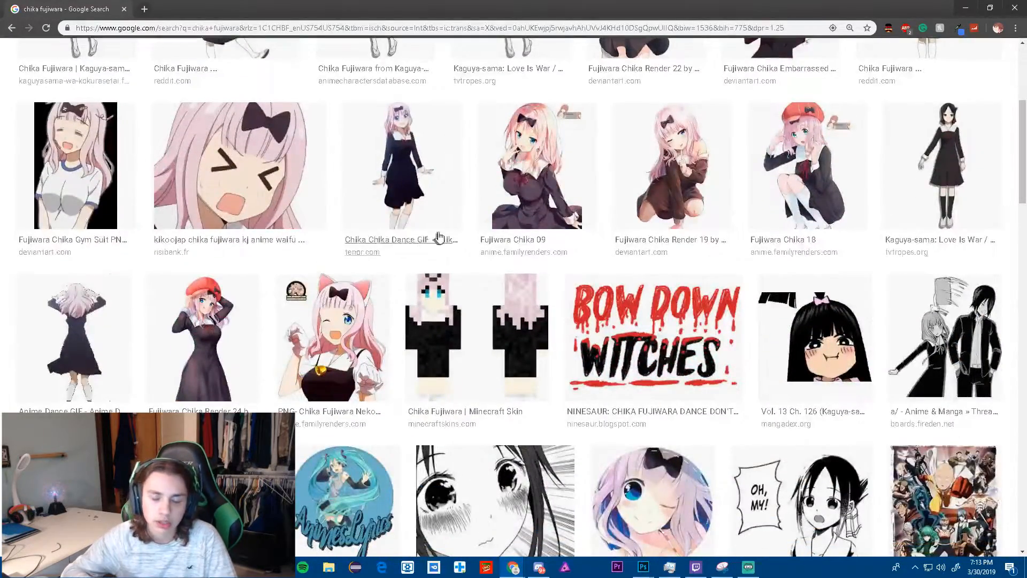
scroll(607, 223, down, 1)
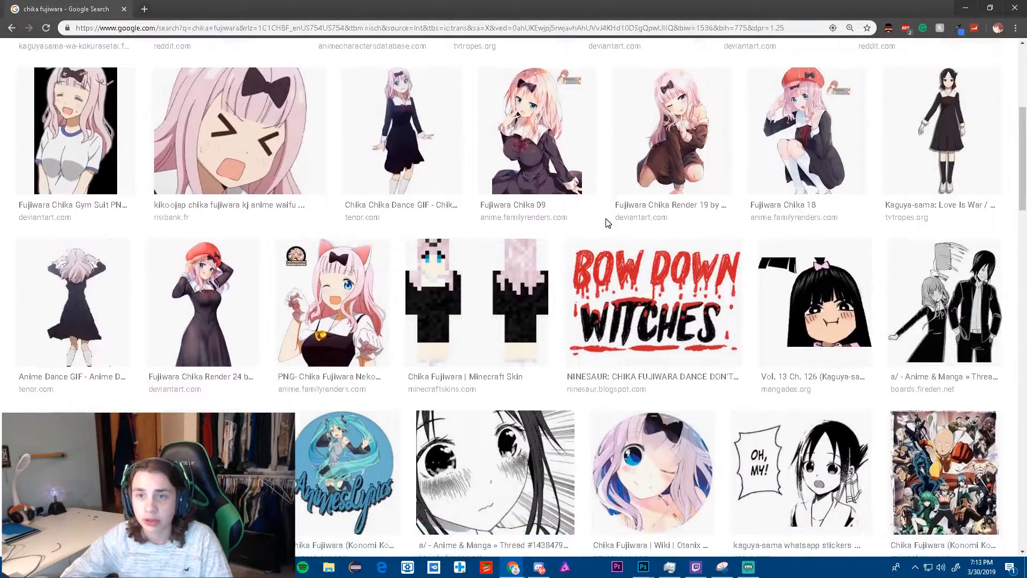
click(201, 284)
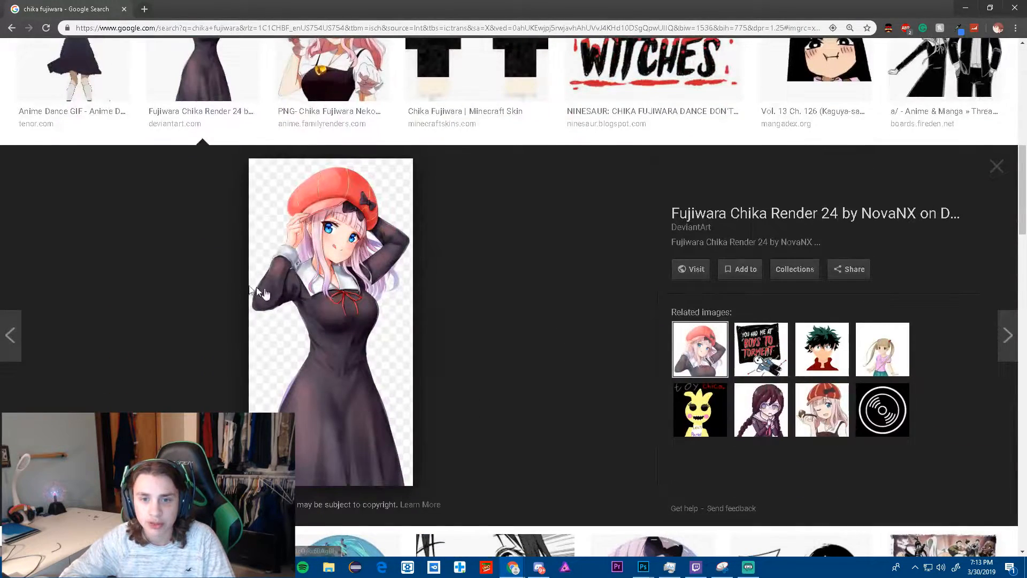
right_click(392, 344)
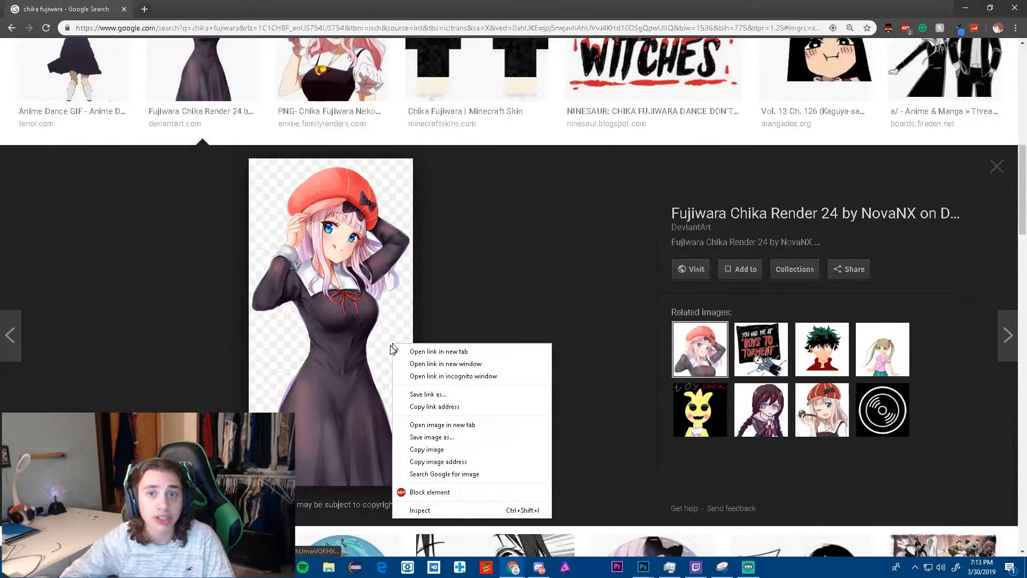
click(435, 438)
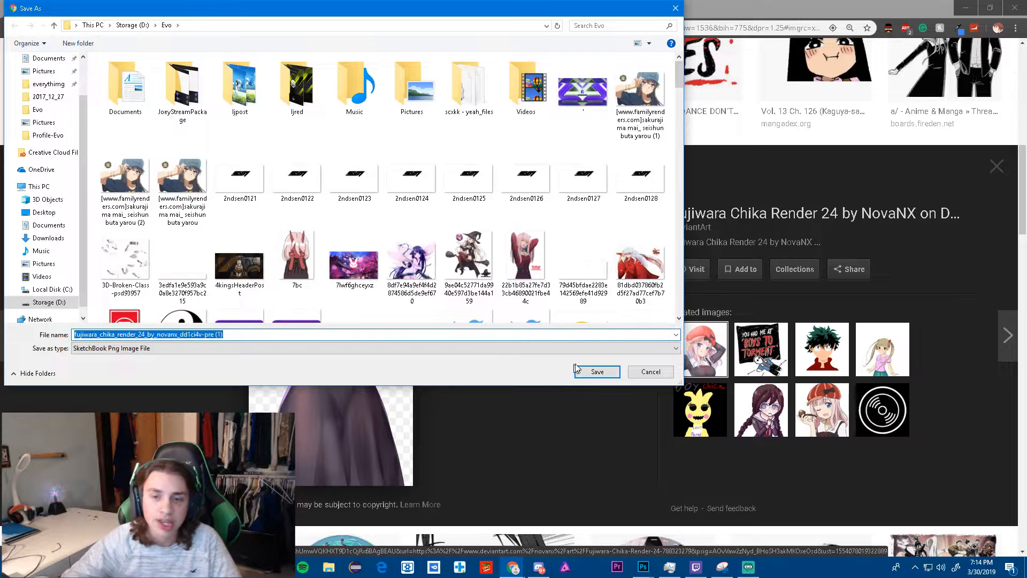
click(608, 371)
- Place the downloaded PNG in the blank Photoshop document, scaled to about 609% and cropped by the canvas at its right end
drag(668, 14, 957, 0)
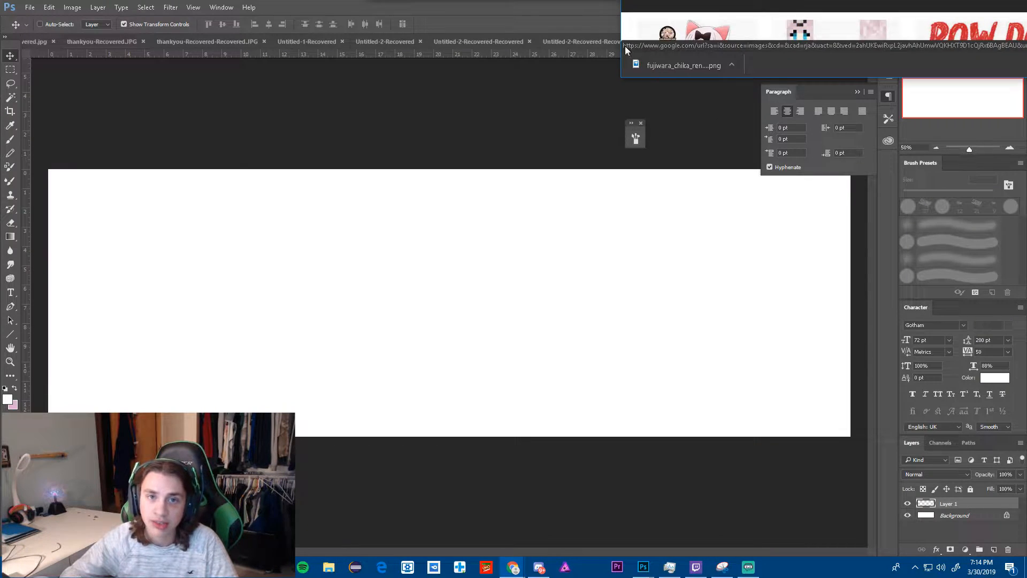
drag(665, 62, 342, 298)
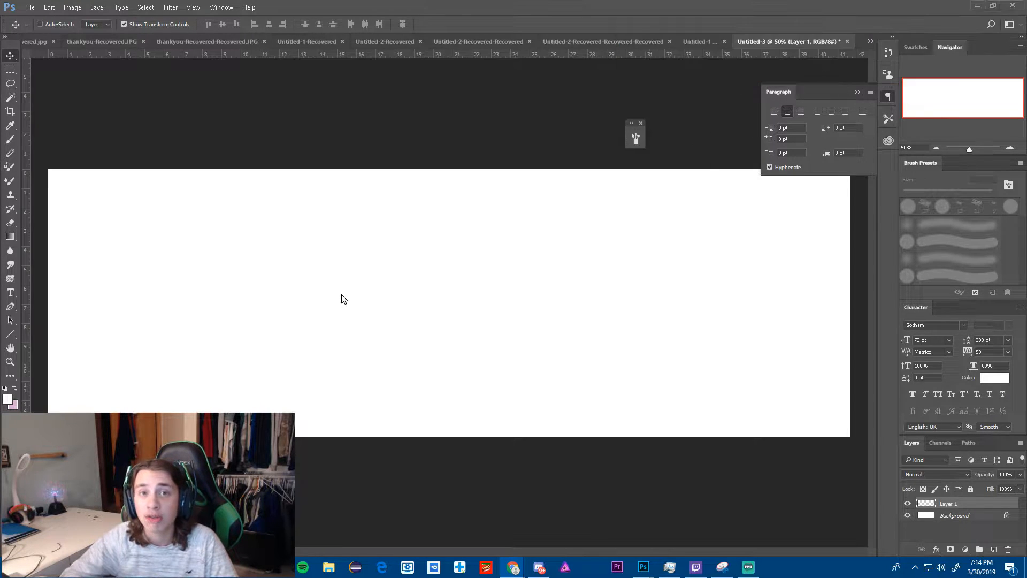
drag(468, 264, 736, 101)
drag(605, 309, 678, 557)
scroll(655, 234, down, 5)
drag(676, 104, 608, 205)
drag(589, 273, 641, 296)
drag(677, 220, 713, 204)
drag(639, 259, 623, 261)
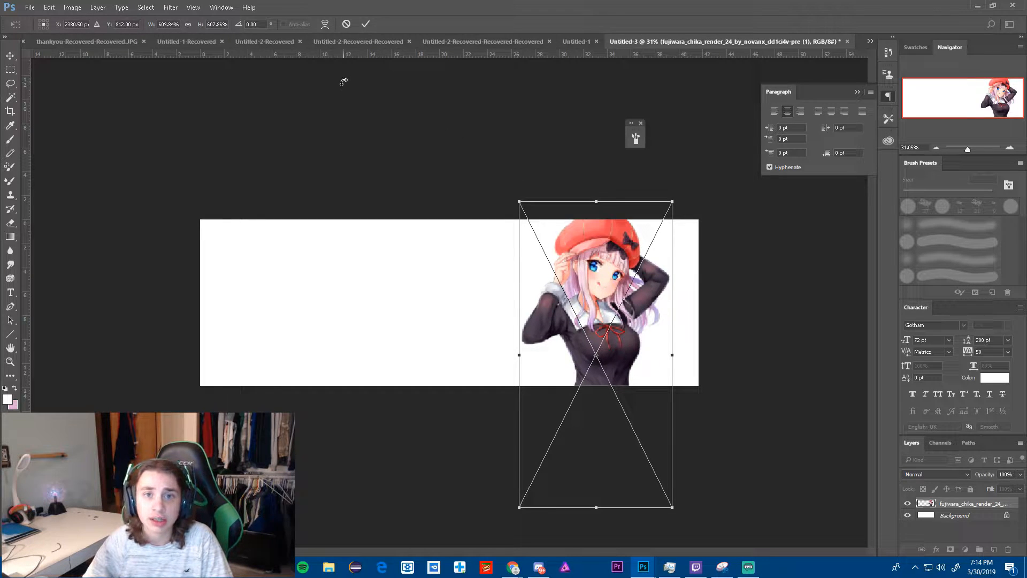
click(365, 24)
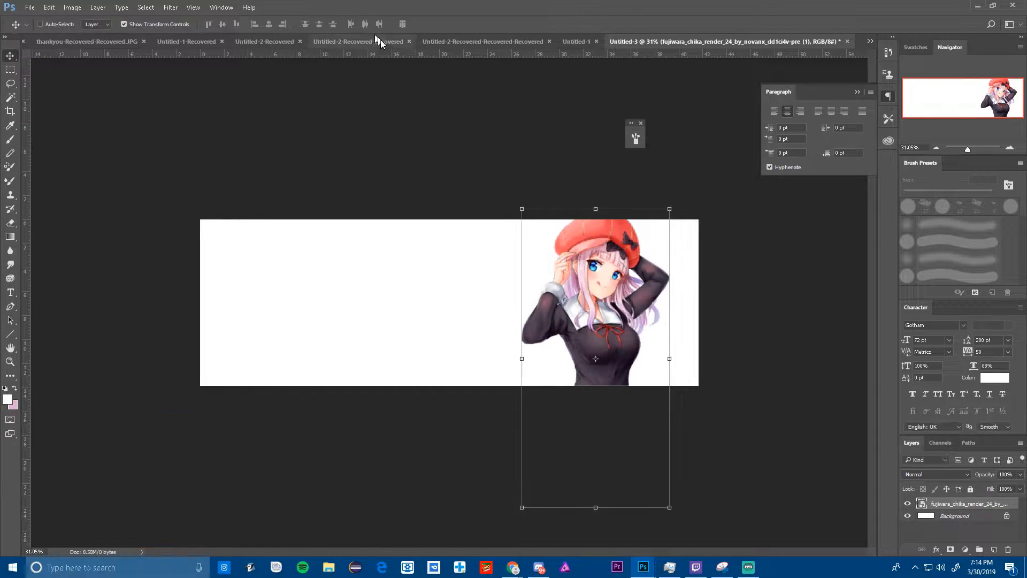
- Shift the character render slightly to the left on the canvas
scroll(676, 270, up, 5)
mouse_move(681, 278)
mouse_down()
mouse_move(644, 278)
mouse_move(663, 277)
mouse_up()
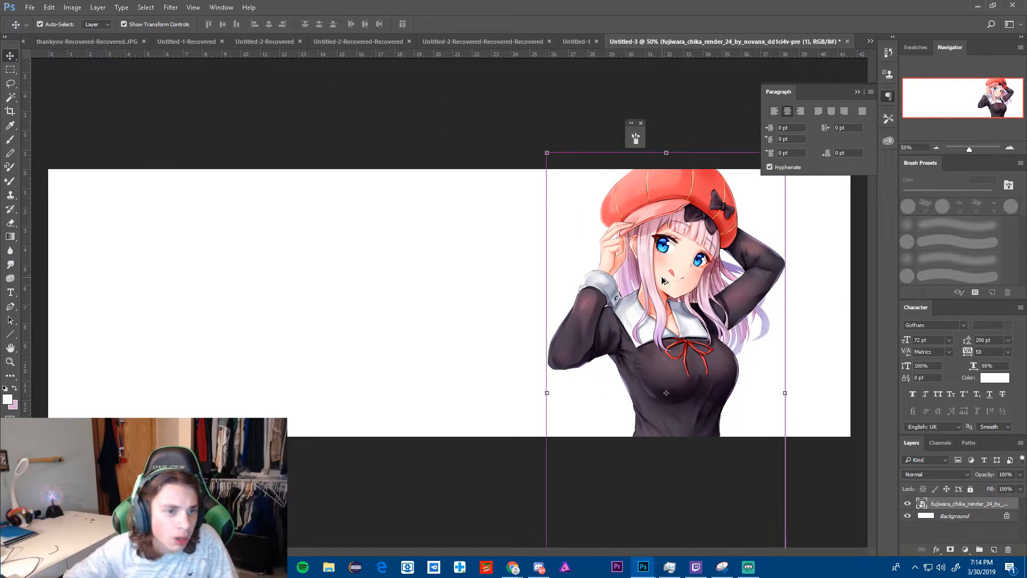
scroll(662, 278, down, 2)
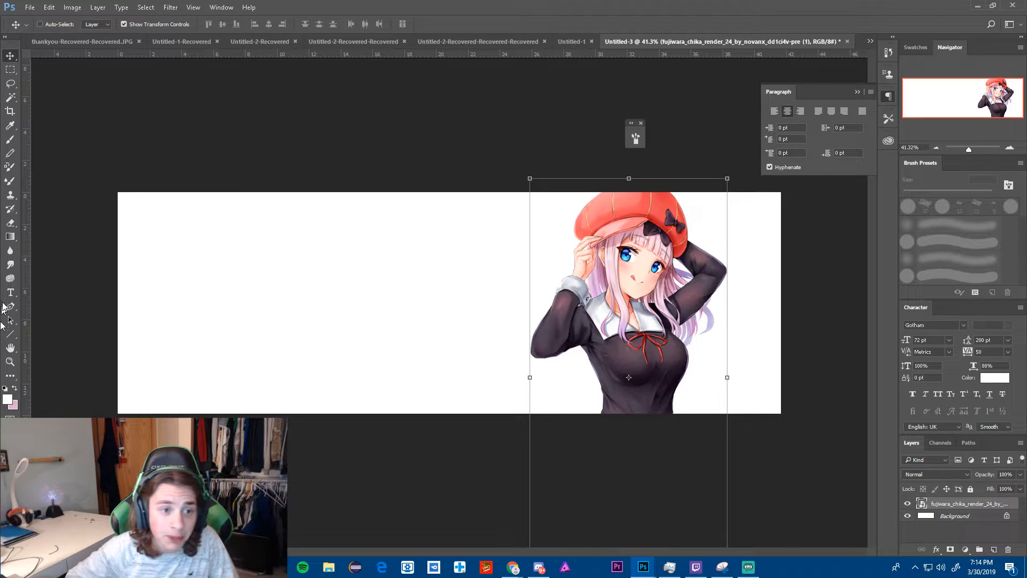
- Activate the Gradient tool and load the Foreground to Background preset in the Gradient Editor
right_click(11, 238)
click(29, 244)
right_click(8, 238)
click(45, 237)
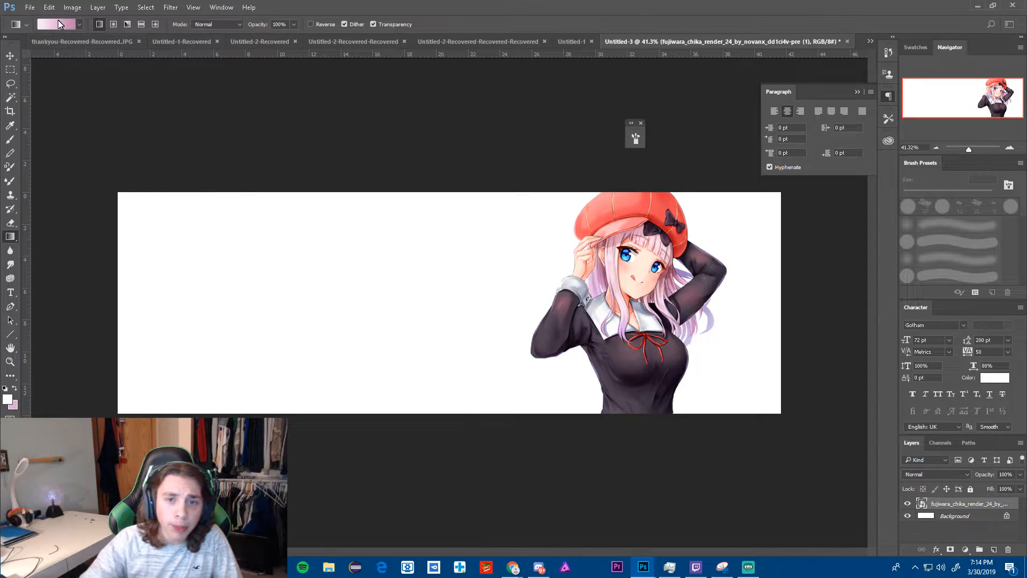
click(58, 24)
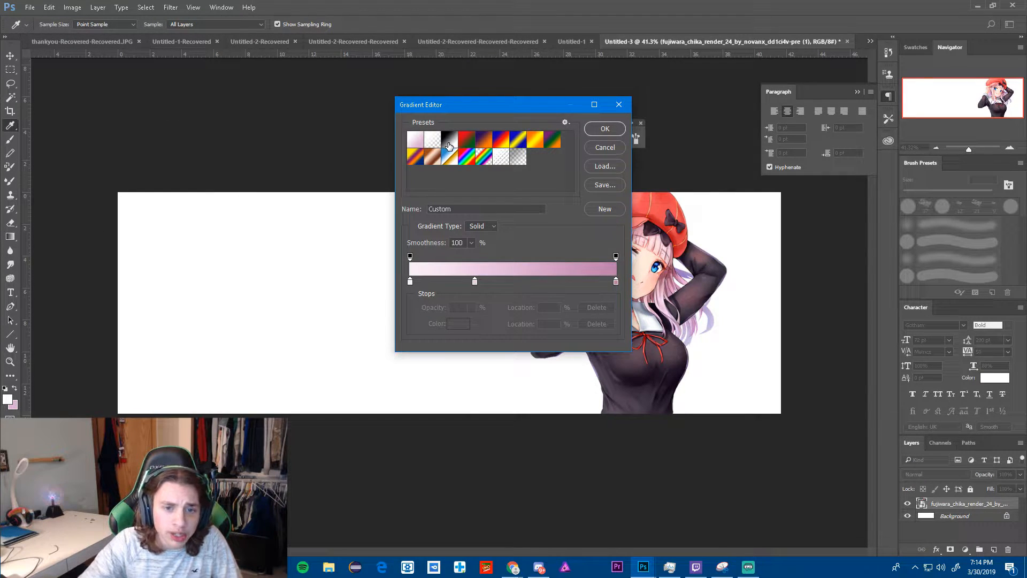
click(449, 140)
click(409, 281)
drag(550, 105, 460, 261)
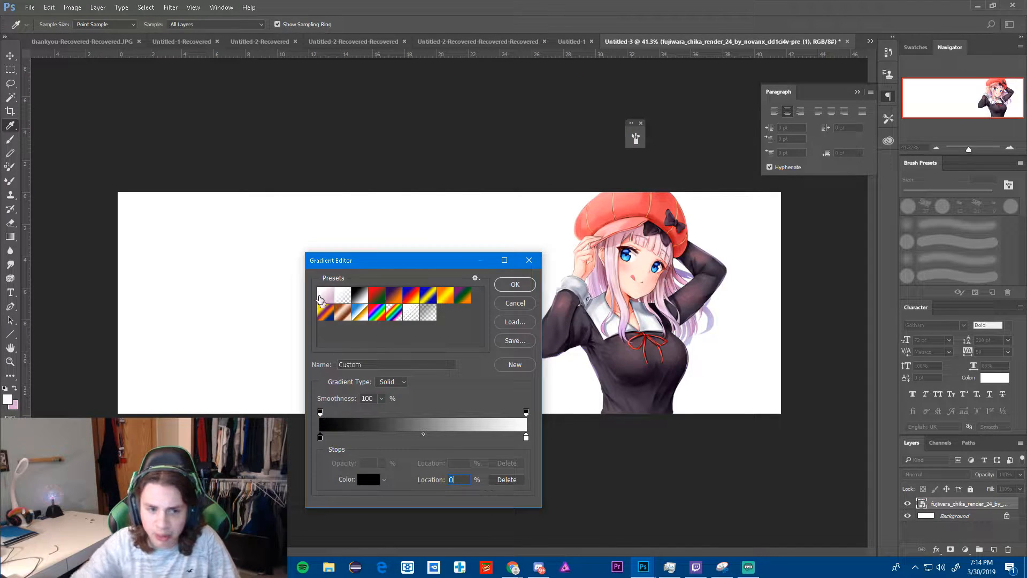
click(321, 298)
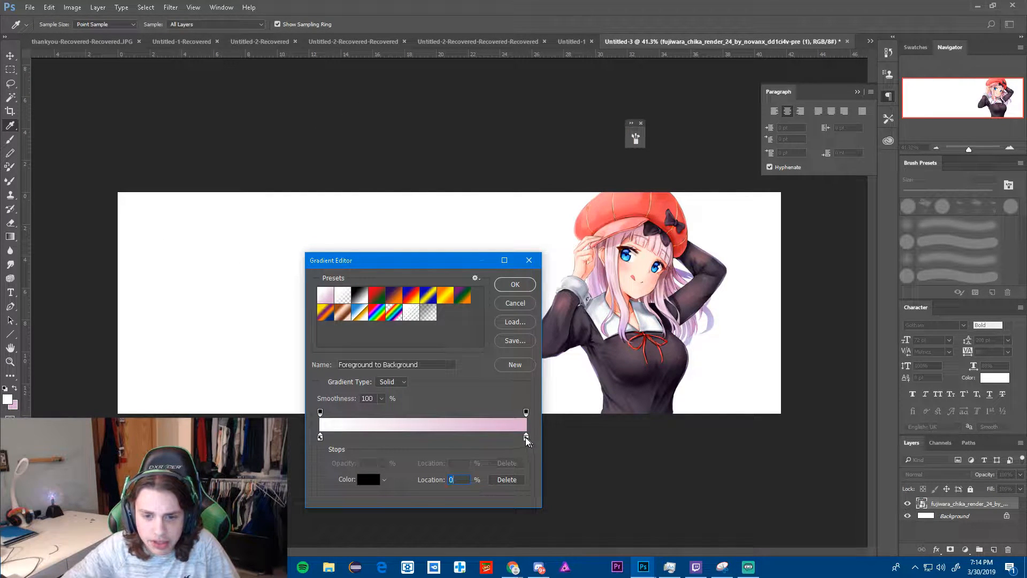
click(336, 296)
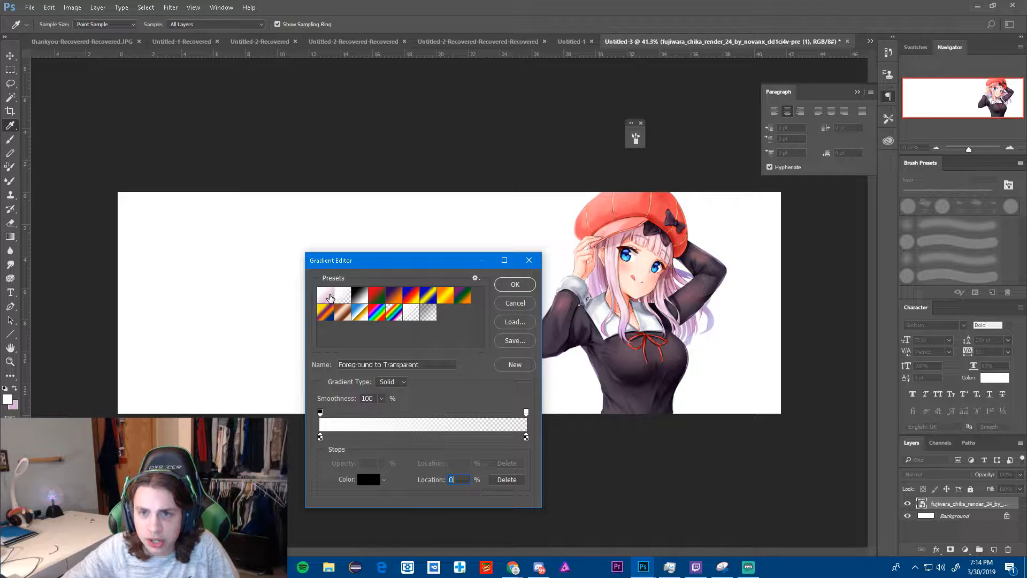
click(319, 300)
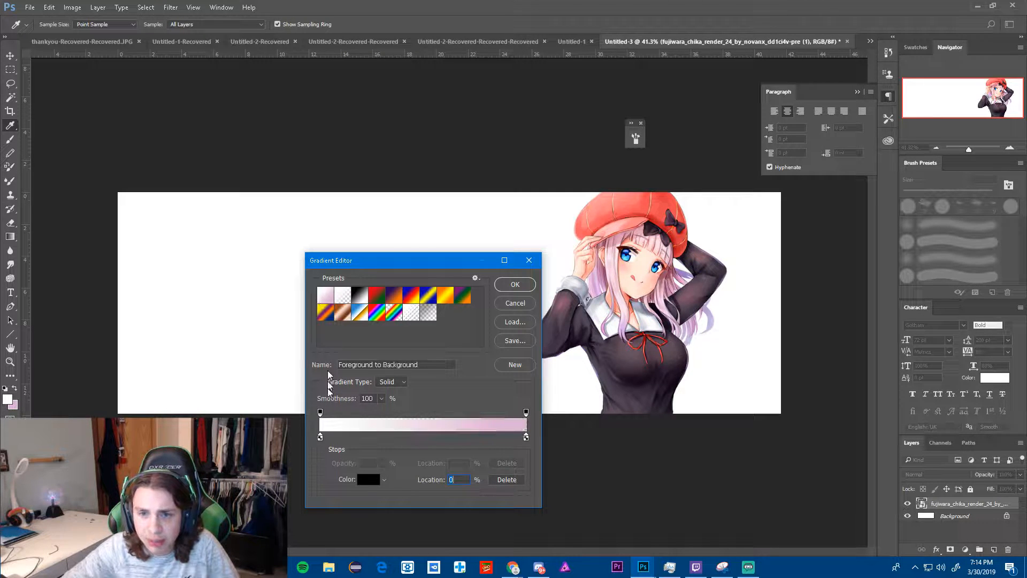
- Set the gradient's end stop to a darker pink sampled from the character's hair
double_click(526, 438)
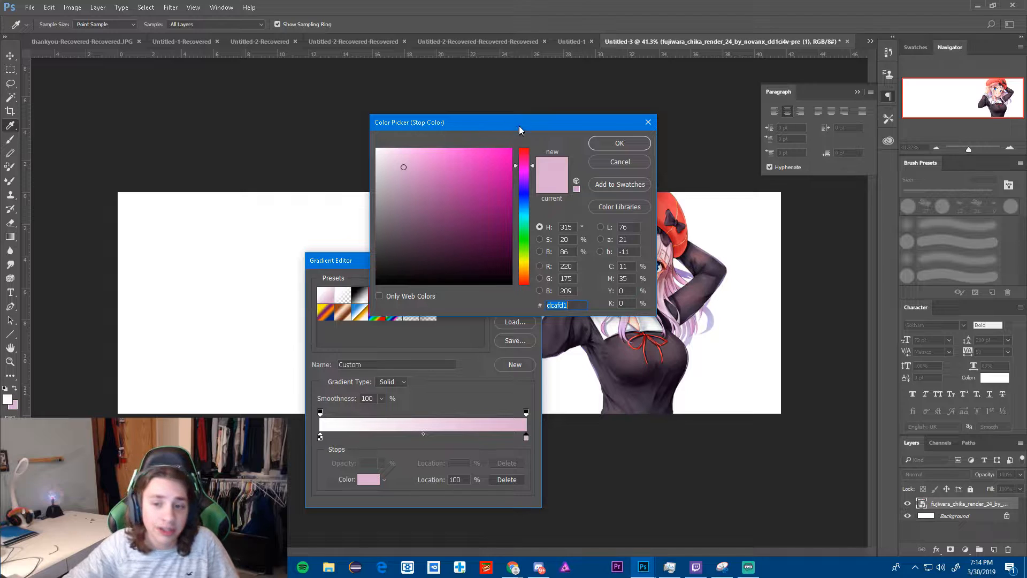
drag(519, 130, 303, 156)
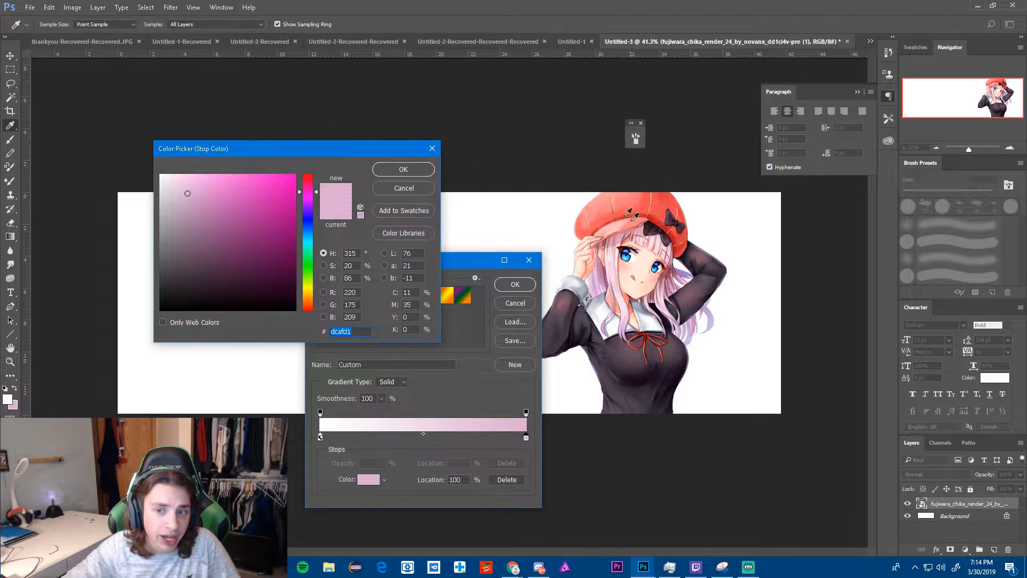
click(606, 270)
click(404, 170)
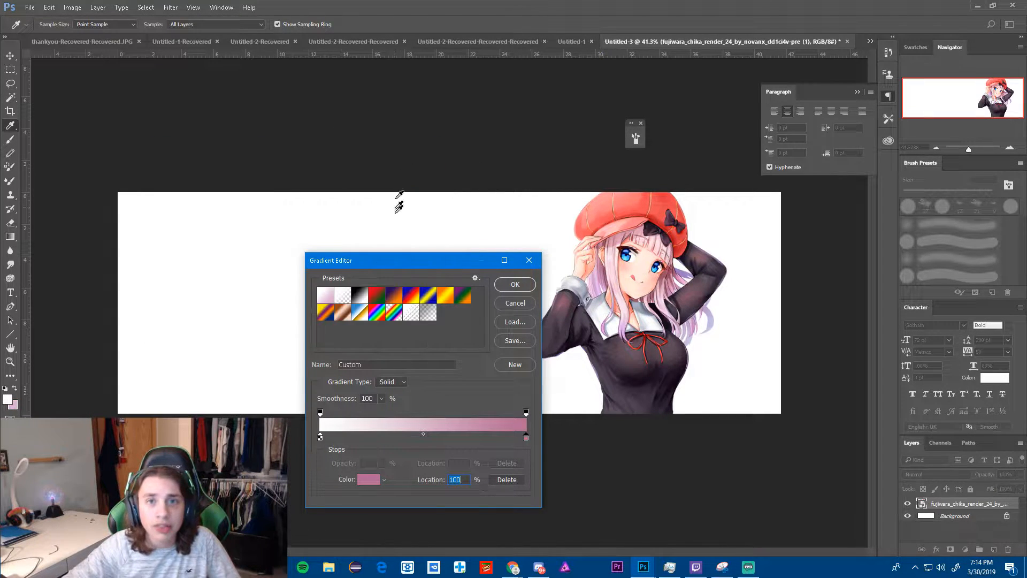
- Add a middle color stop at 39% and give it the light pink #e6c0de sampled from the character's hair
click(402, 438)
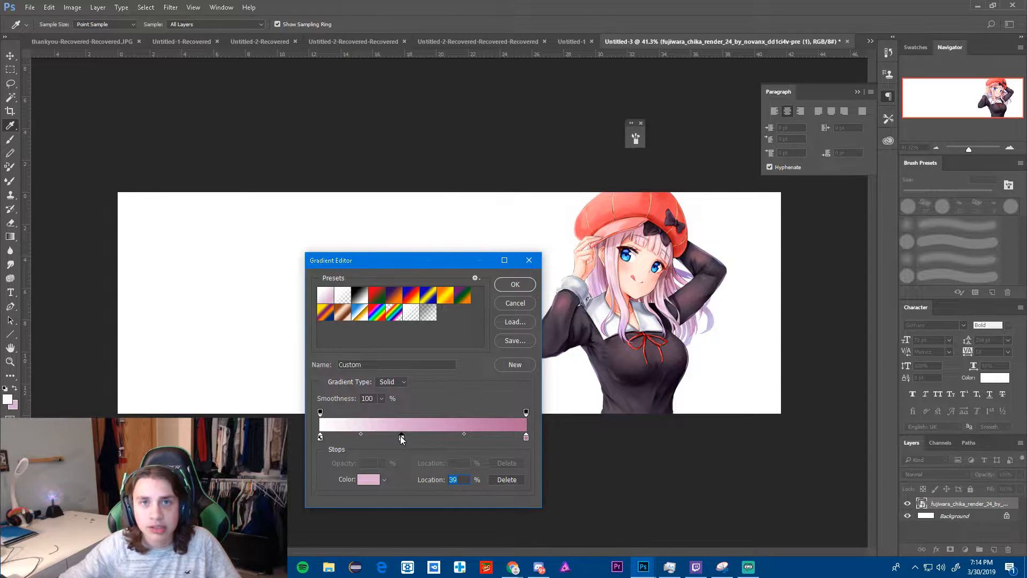
double_click(402, 438)
click(594, 272)
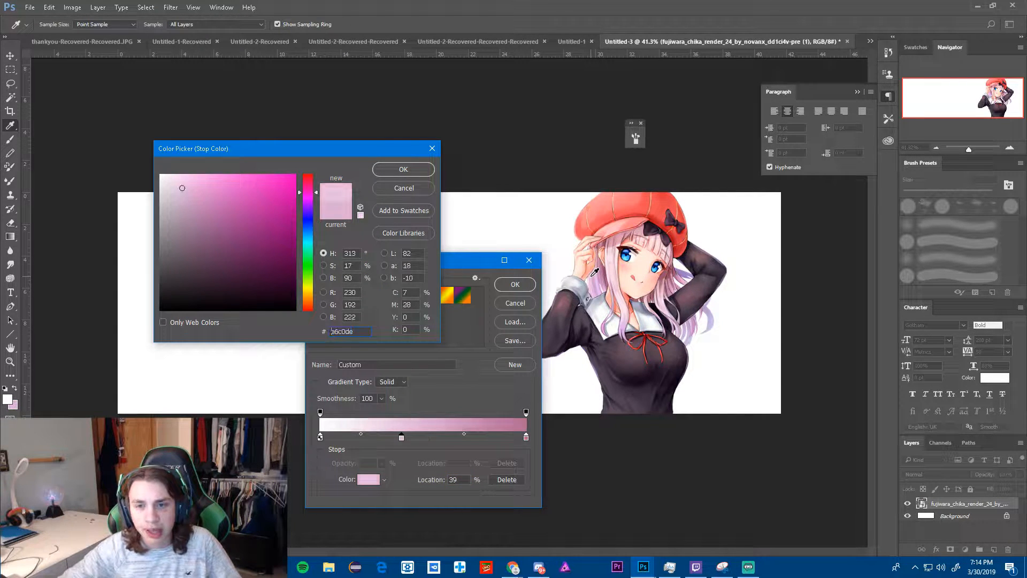
click(419, 170)
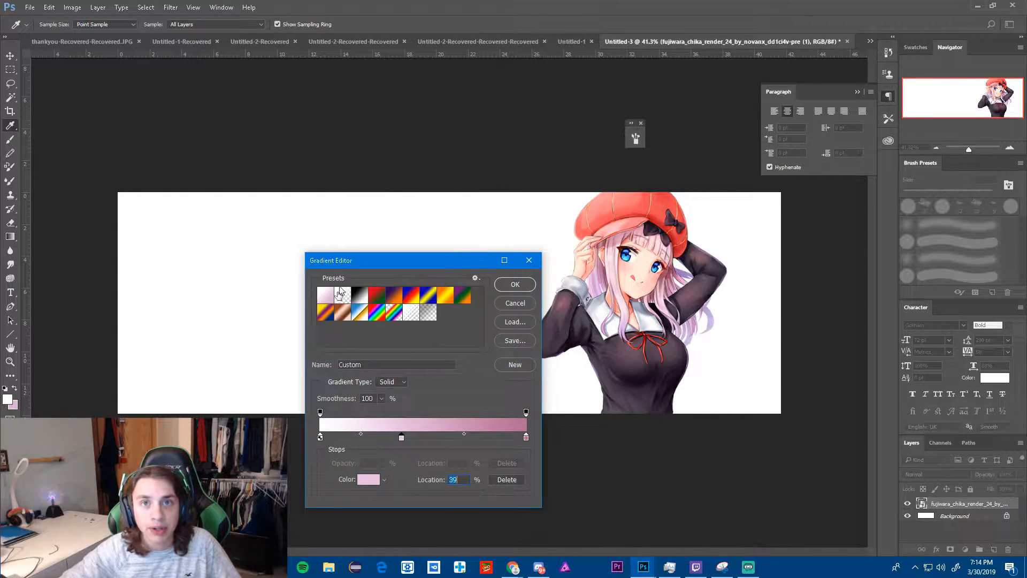
- Set the gradient's start stop to the near-white pink #fff8fe and accept the edited gradient
double_click(320, 438)
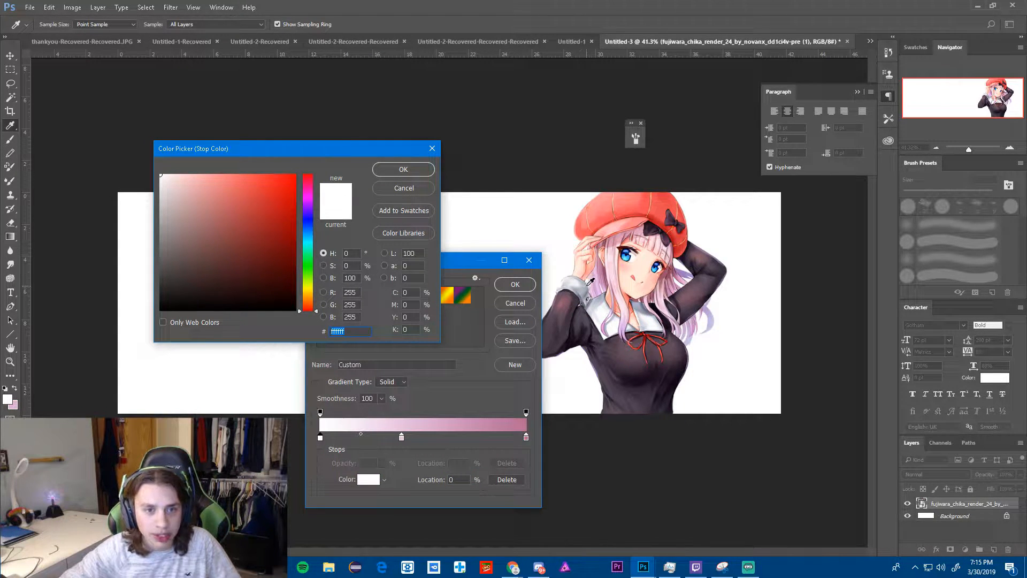
click(306, 193)
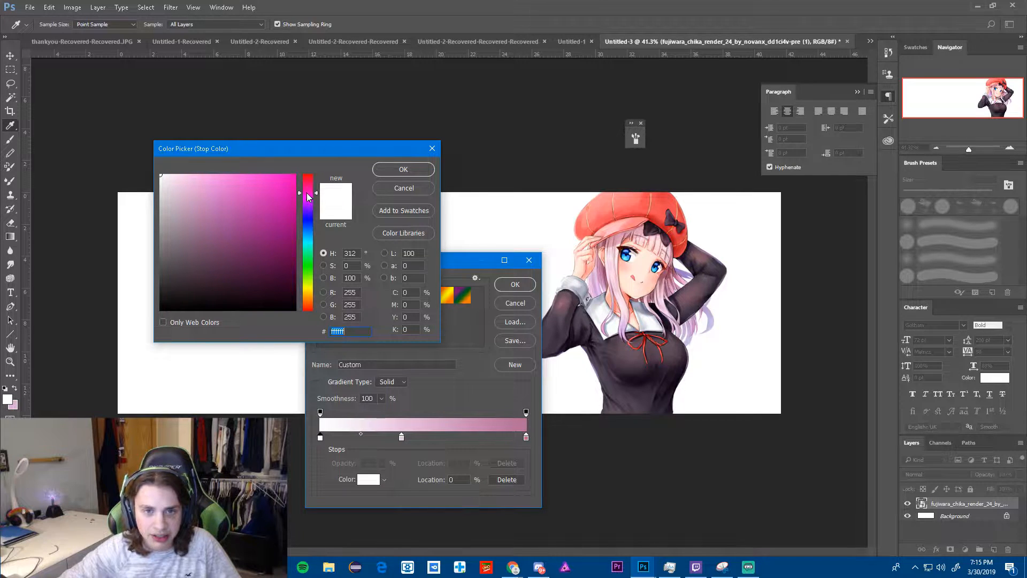
click(163, 175)
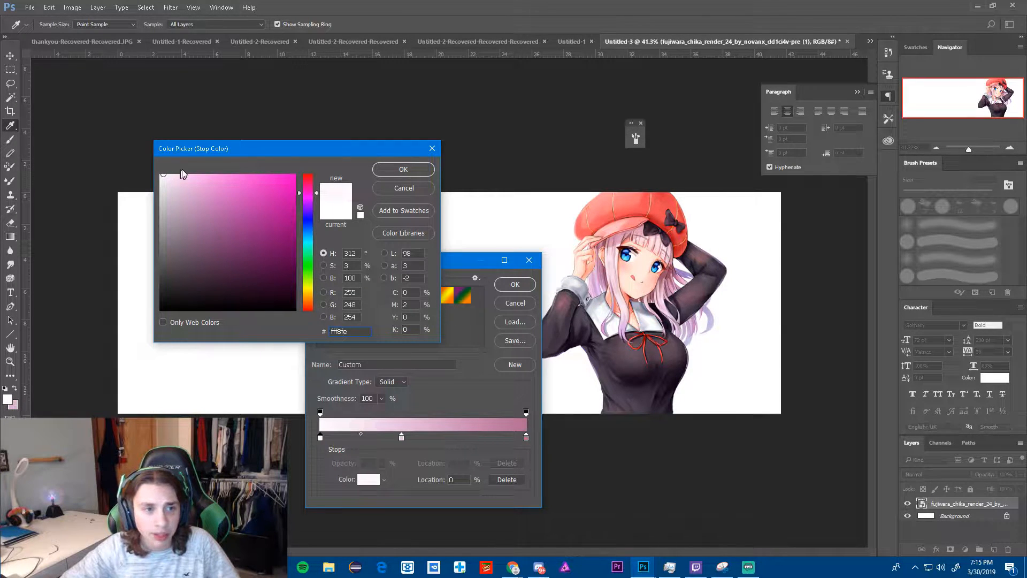
click(393, 170)
click(513, 283)
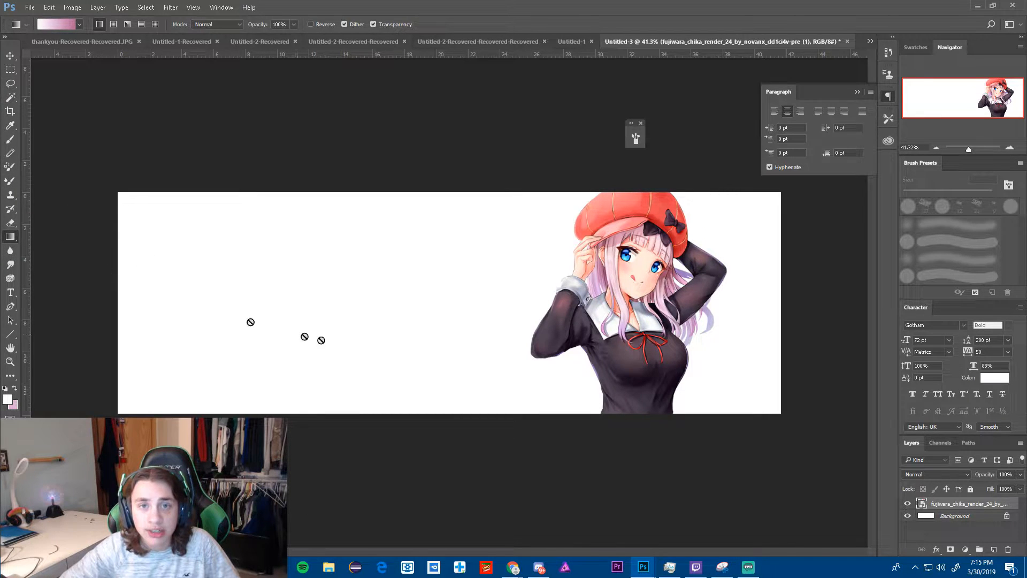
- Create a new layer beneath the character render and fill it with the gradient, running diagonally from the upper-left corner to the lower right
click(994, 550)
drag(944, 505, 948, 519)
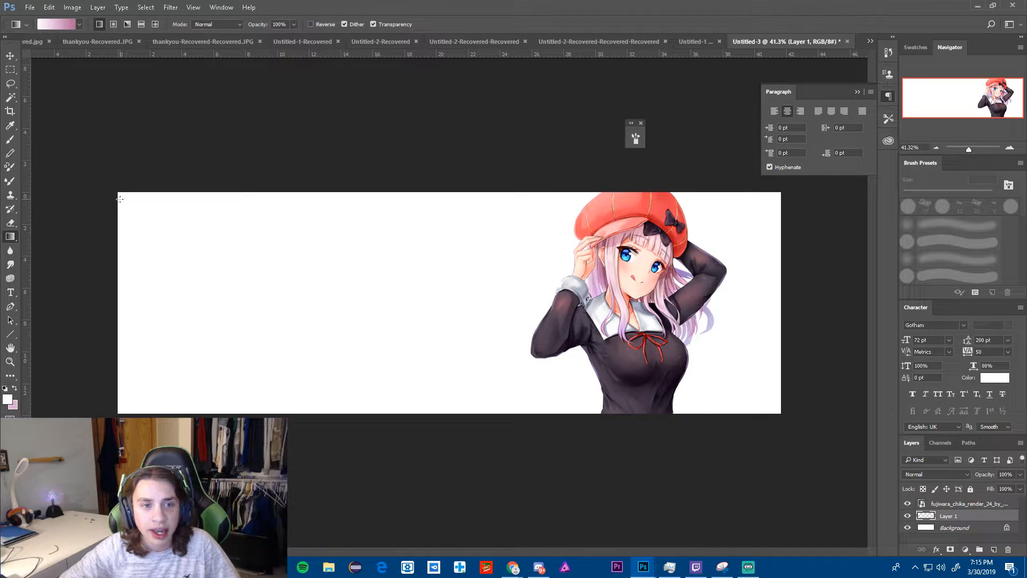
drag(123, 196, 773, 392)
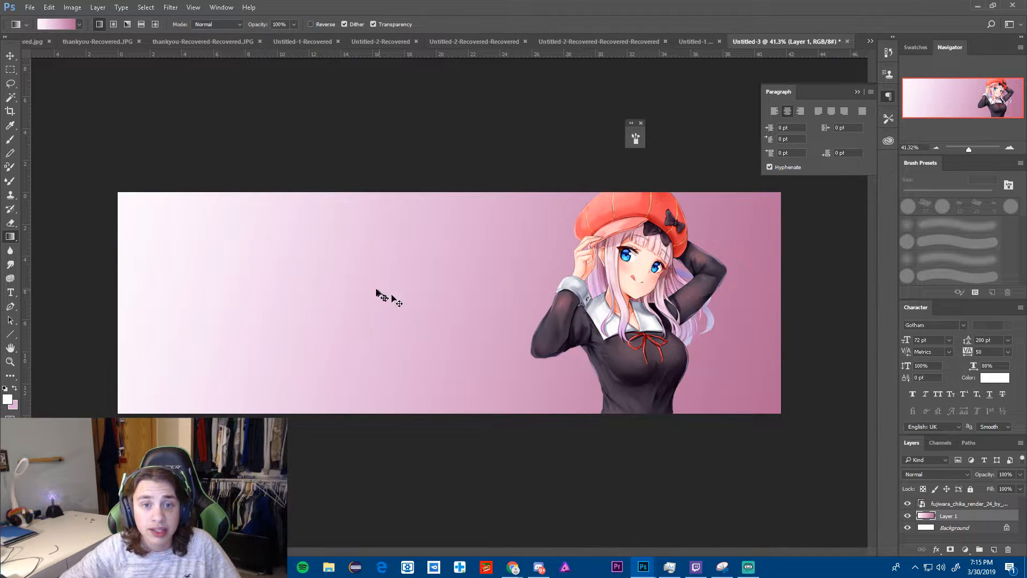
key(ctrl+z)
key(ctrl+z)
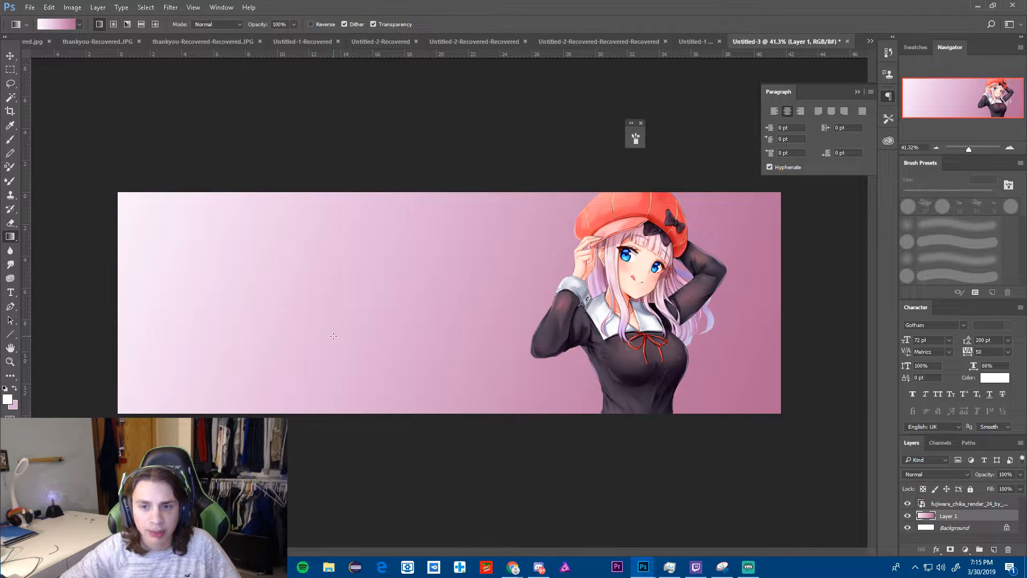
key(ctrl+z)
drag(87, 177, 583, 427)
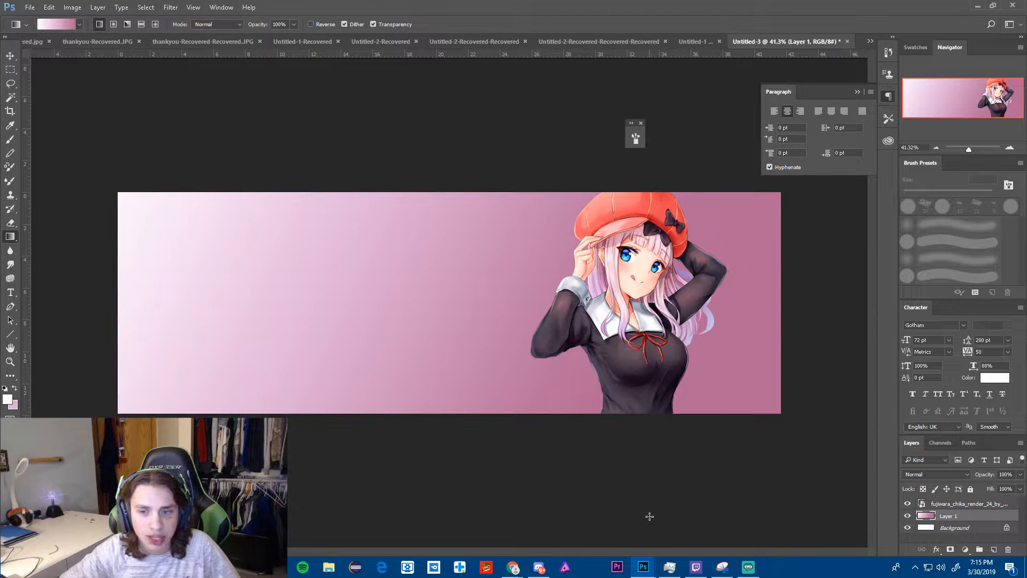
- Draw a large white circle with the Ellipse tool on a new layer behind the character render
key(ctrl+plus)
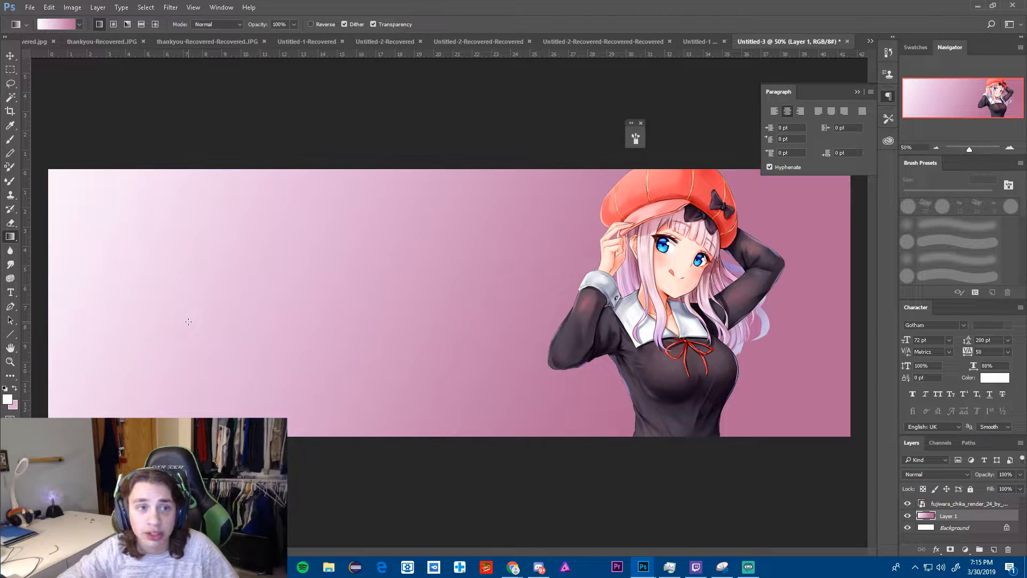
right_click(10, 334)
click(69, 358)
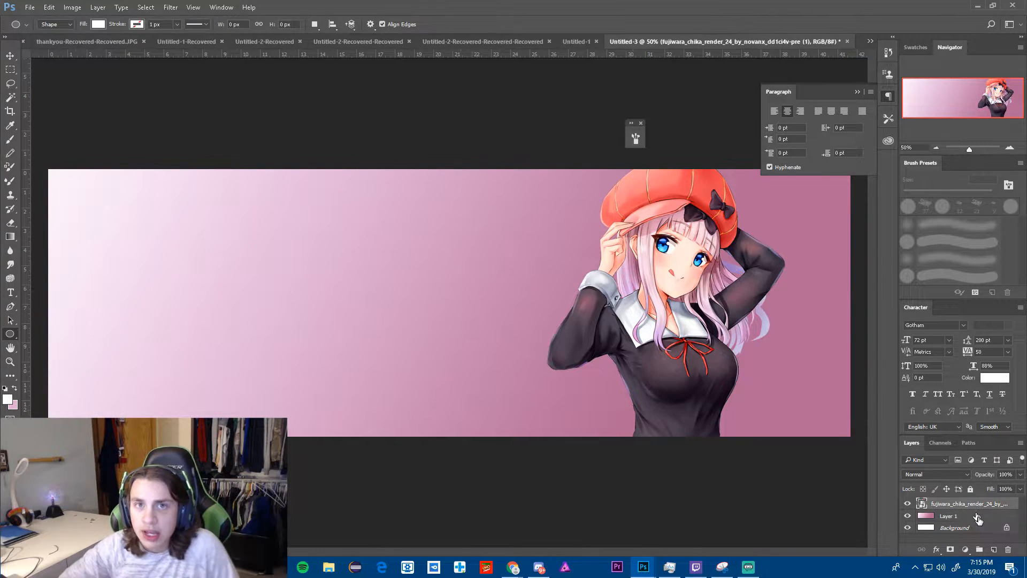
click(995, 549)
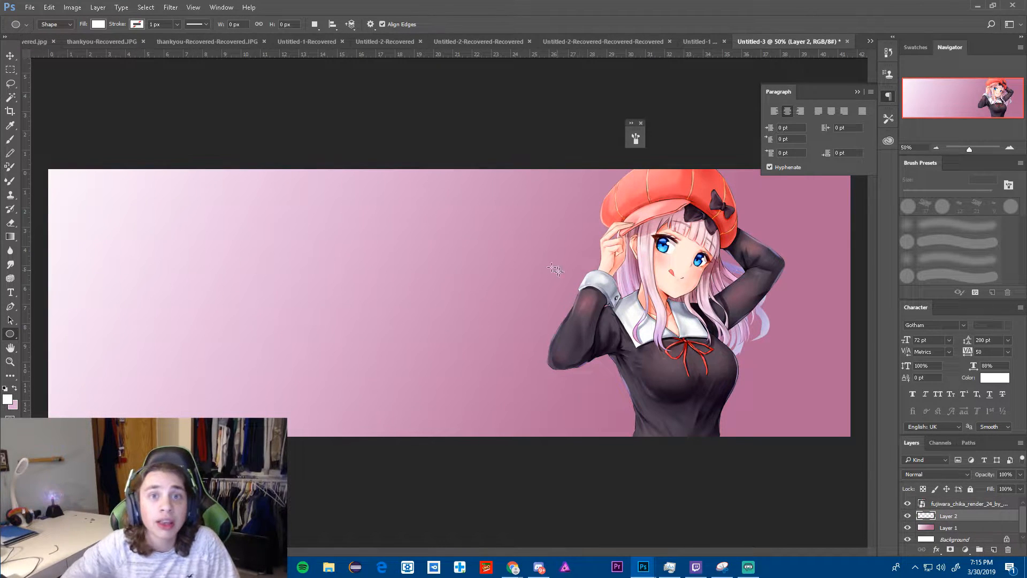
drag(508, 172, 951, 517)
scroll(684, 351, down, 5)
- Enlarge the circle proportionally to about 117% so it extends past the canvas around the character
click(10, 56)
scroll(448, 302, up, 3)
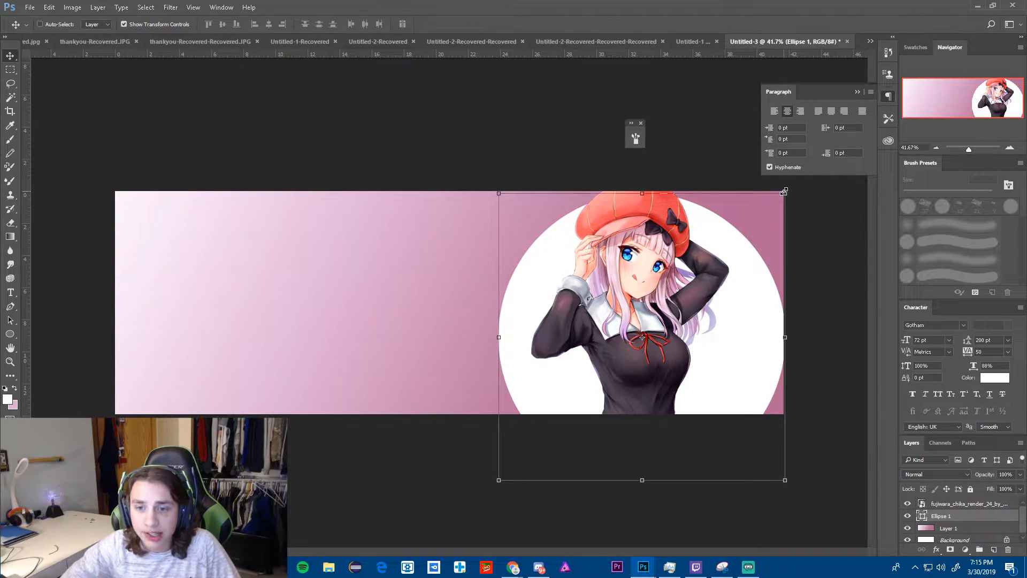
drag(784, 191, 830, 144)
drag(744, 214, 700, 244)
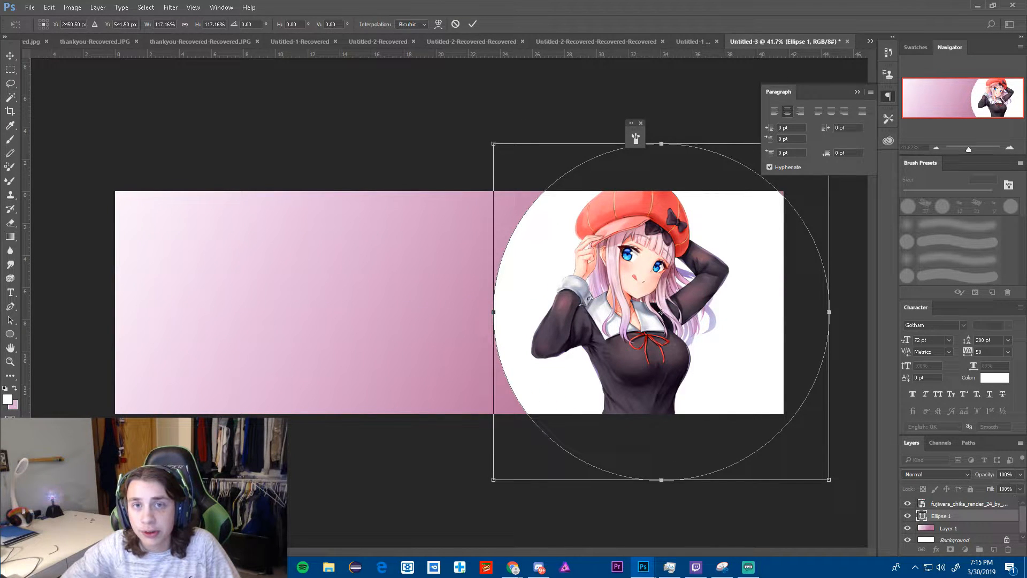
- Set the circle layer's fill to 0% and apply the transform
click(1020, 488)
drag(1019, 502, 958, 508)
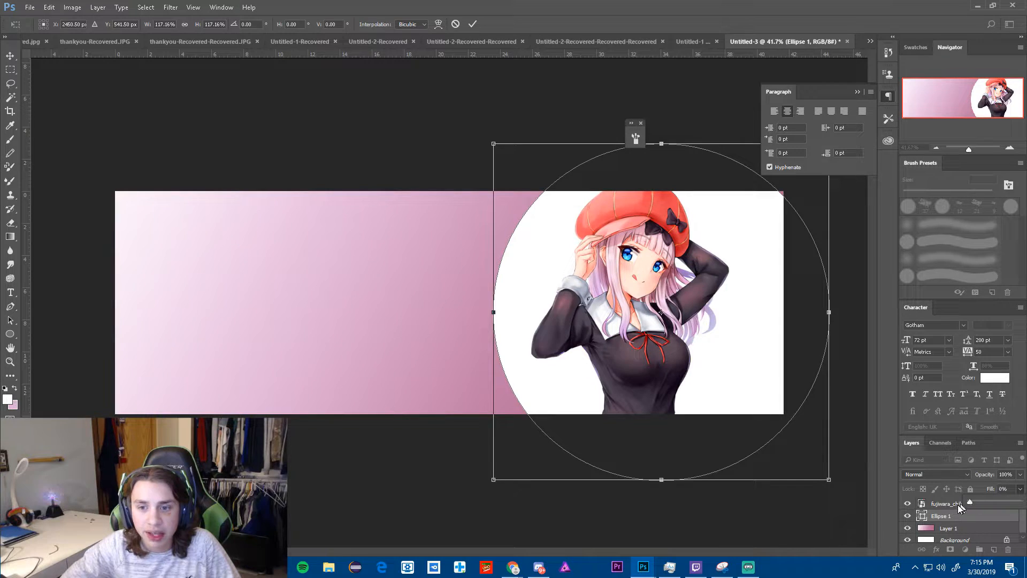
click(937, 518)
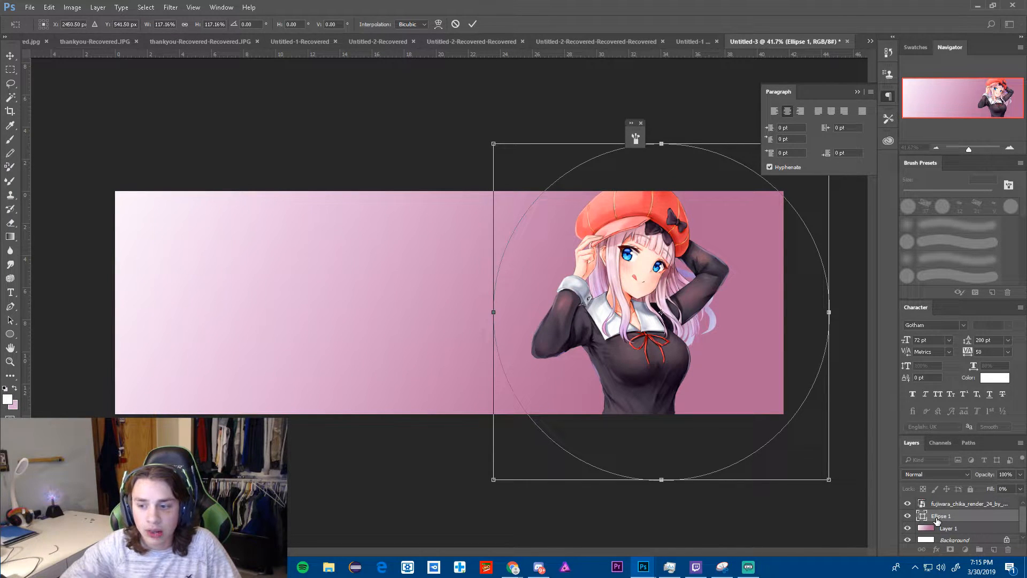
click(473, 24)
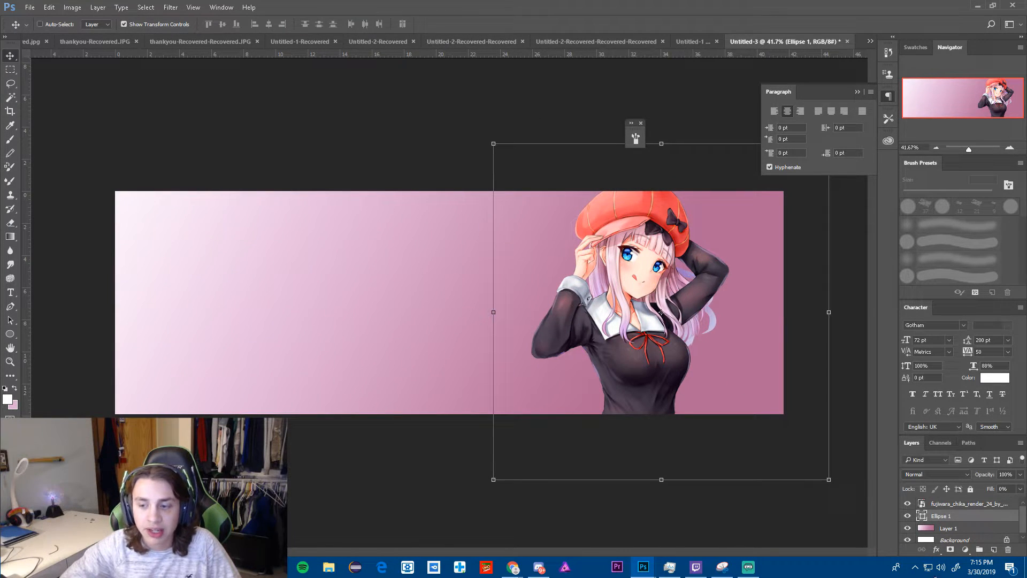
- Add a 2 px Stroke layer style to the circle, positioned inside and colored pink #c288b1
right_click(934, 516)
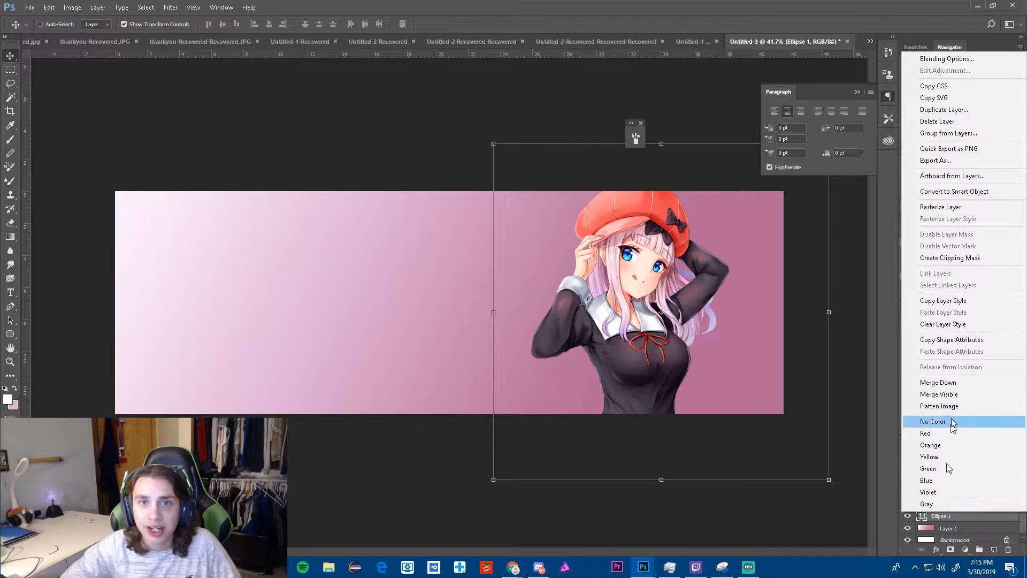
click(954, 60)
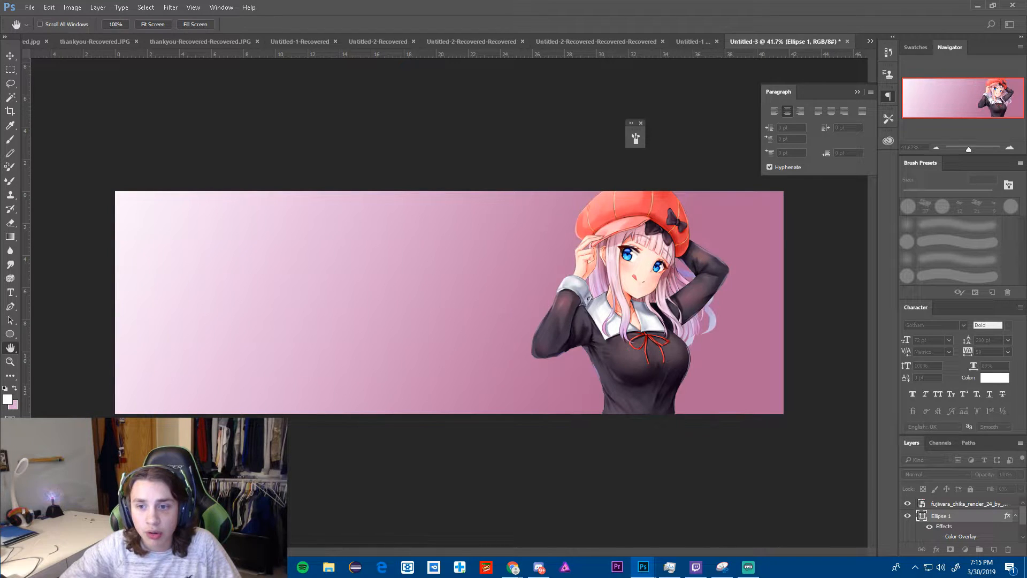
click(602, 338)
click(616, 338)
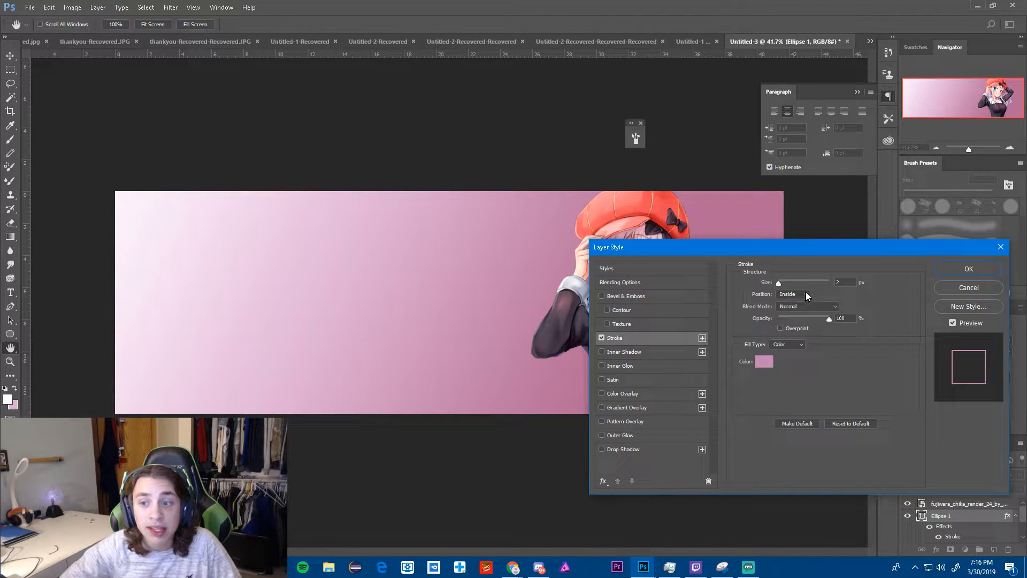
double_click(843, 282)
click(790, 294)
click(786, 310)
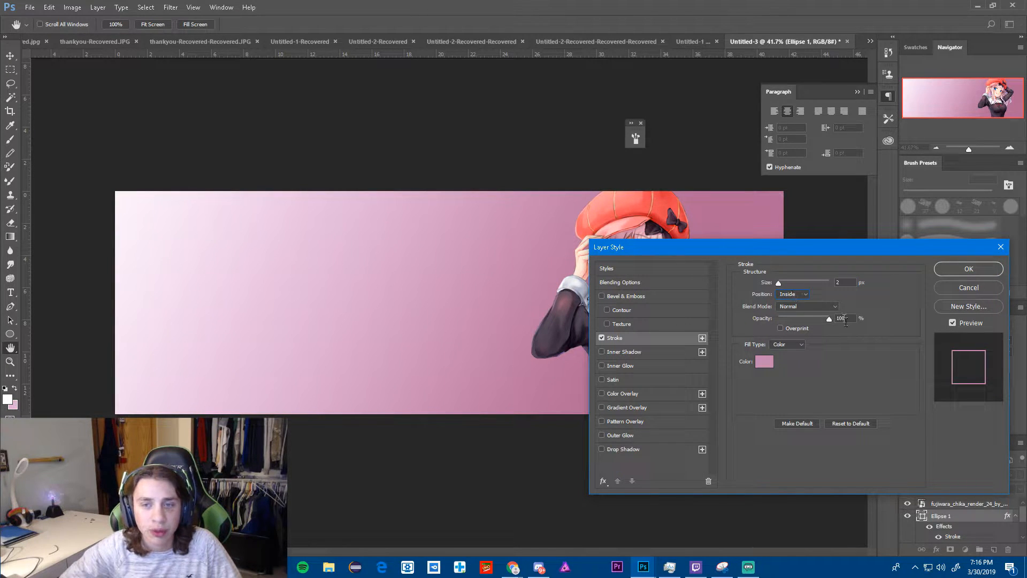
click(760, 362)
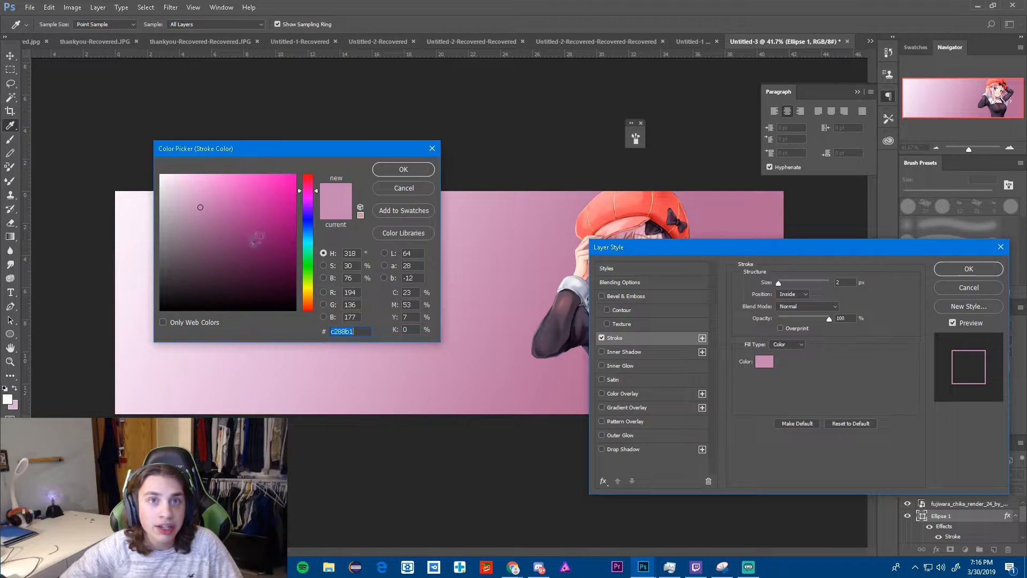
click(404, 170)
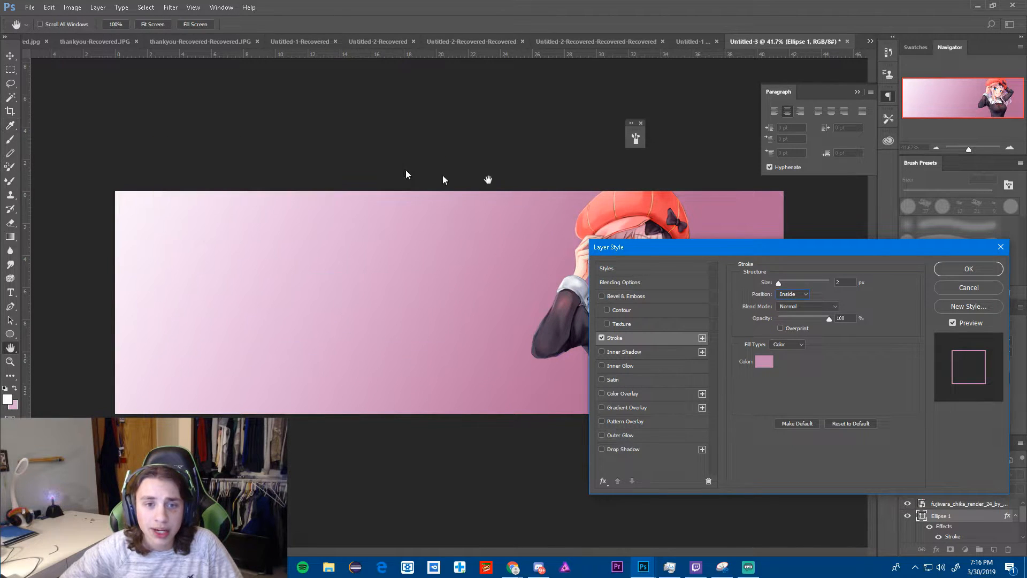
click(958, 267)
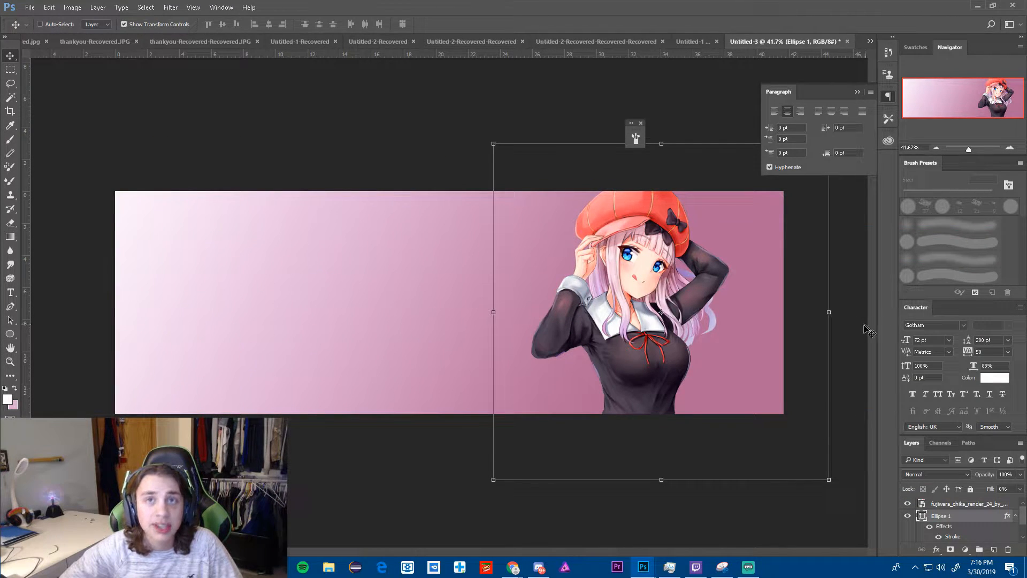
- Change the circle's stroke color to the pale pink #ffe6ee sampled from the character's hair
scroll(530, 313, up, 1)
scroll(530, 314, up, 2)
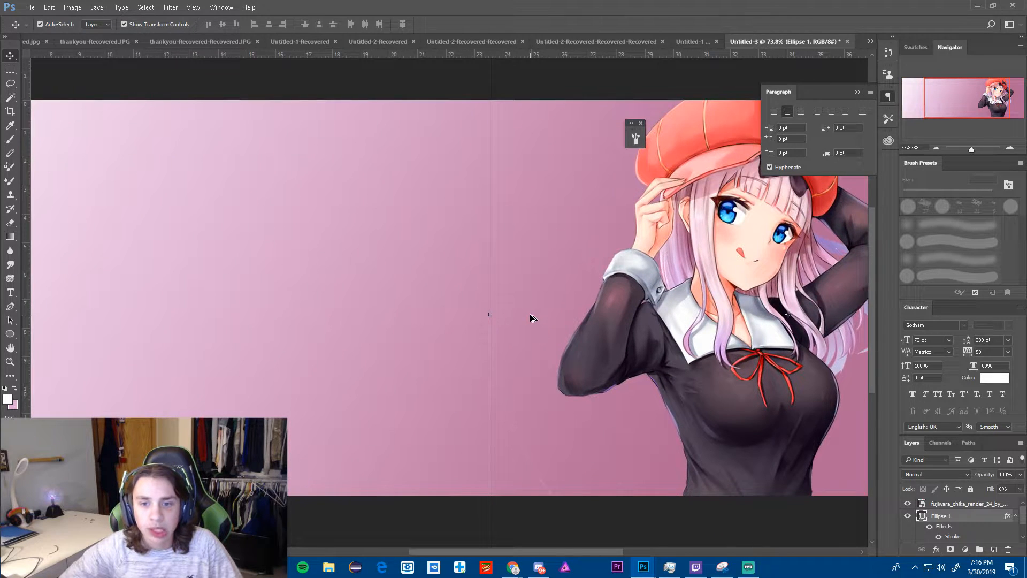
right_click(958, 517)
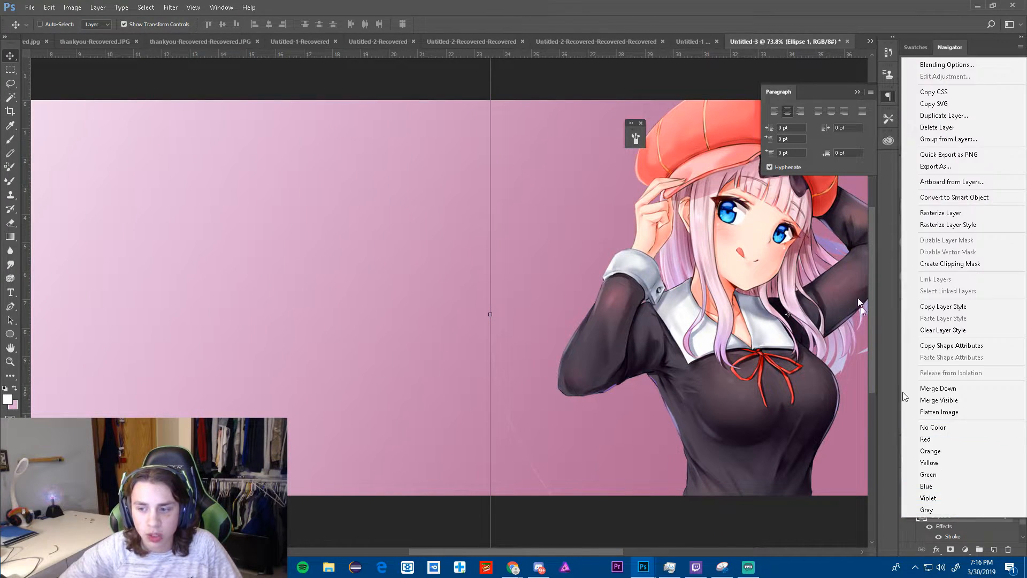
click(946, 65)
click(634, 337)
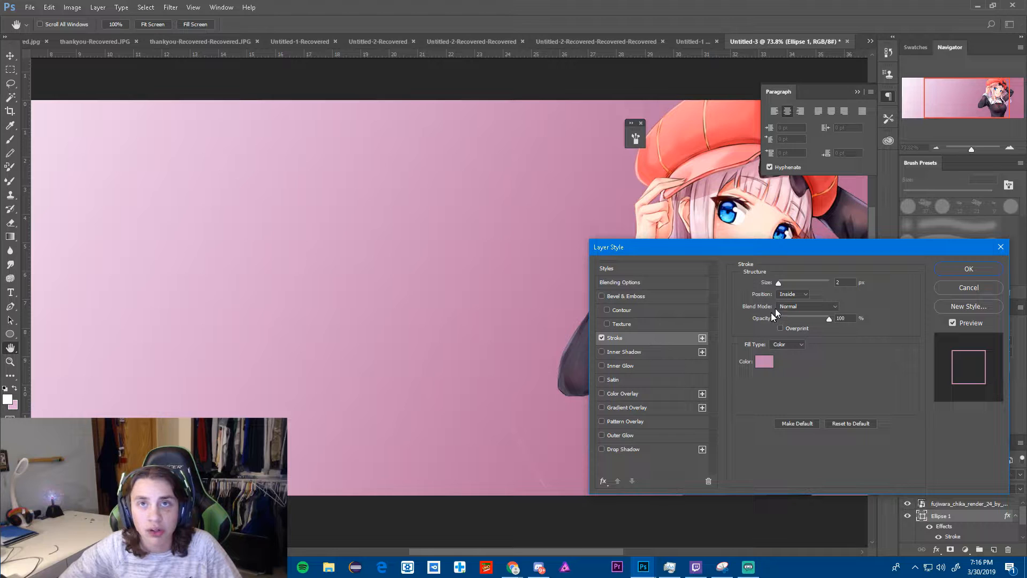
click(763, 360)
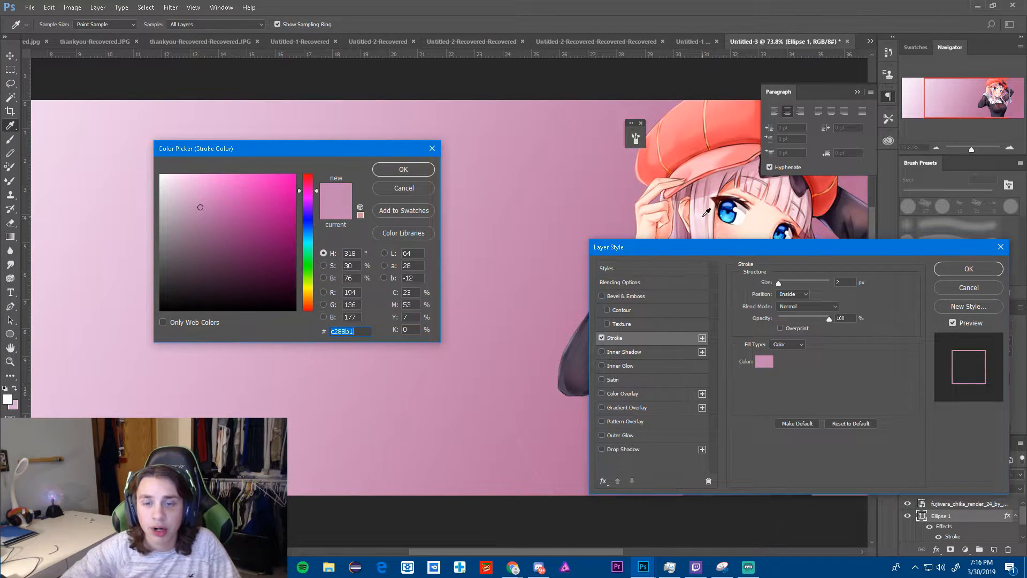
click(694, 205)
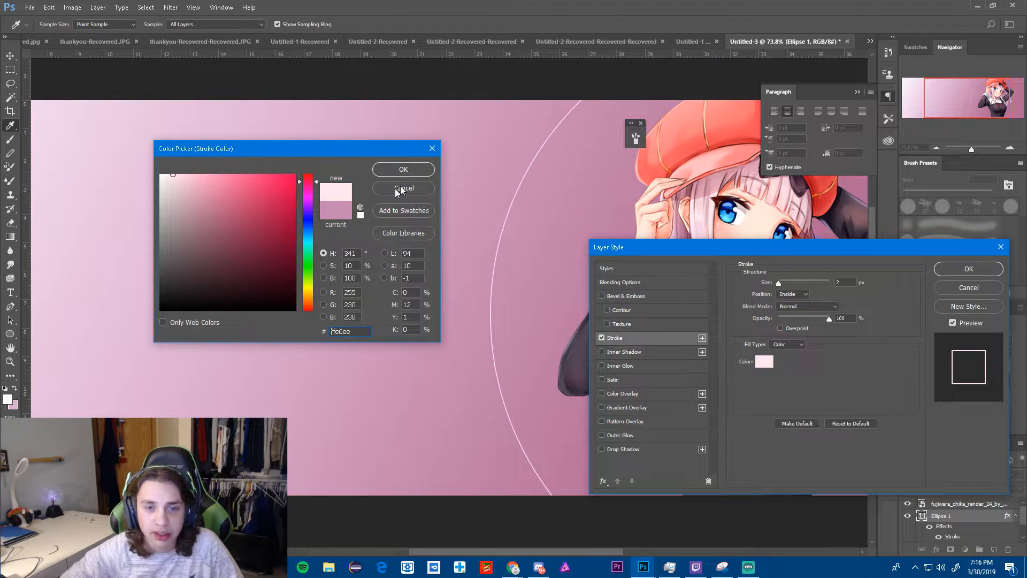
click(408, 172)
click(978, 273)
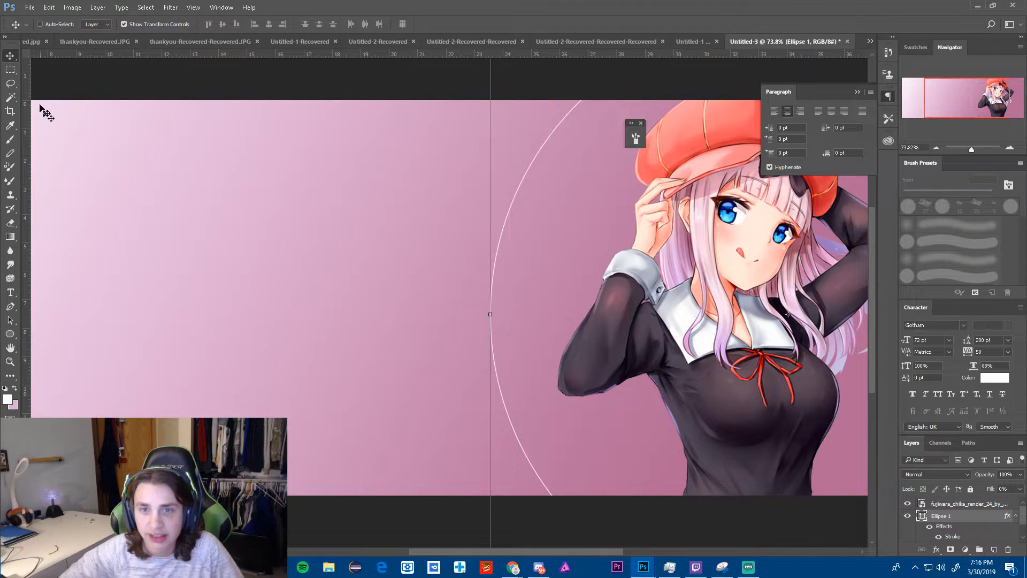
- Duplicate the outlined circle layer and shift the copy to the left of the original
scroll(566, 320, down, 6)
drag(923, 507, 993, 549)
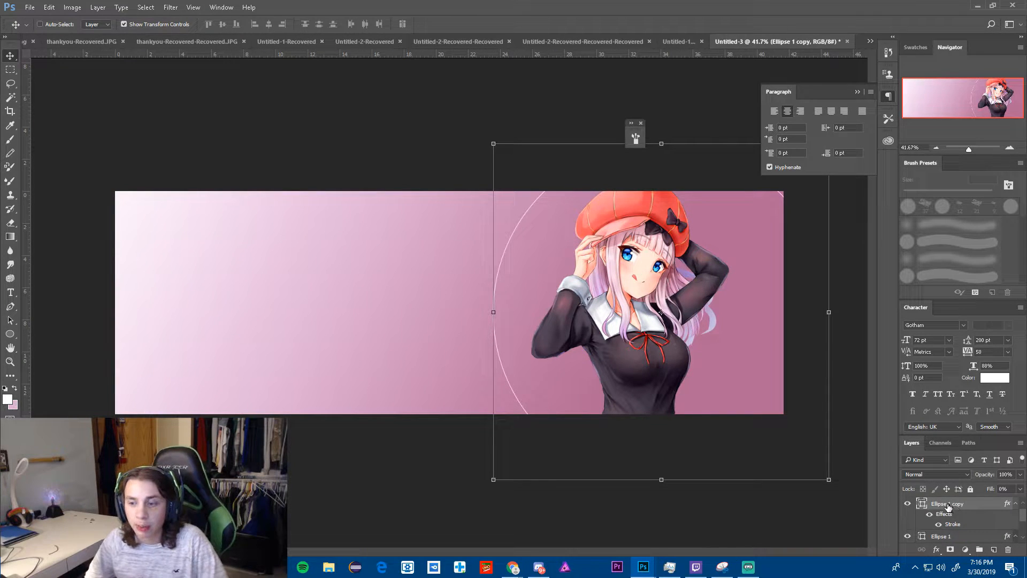
drag(527, 356, 488, 355)
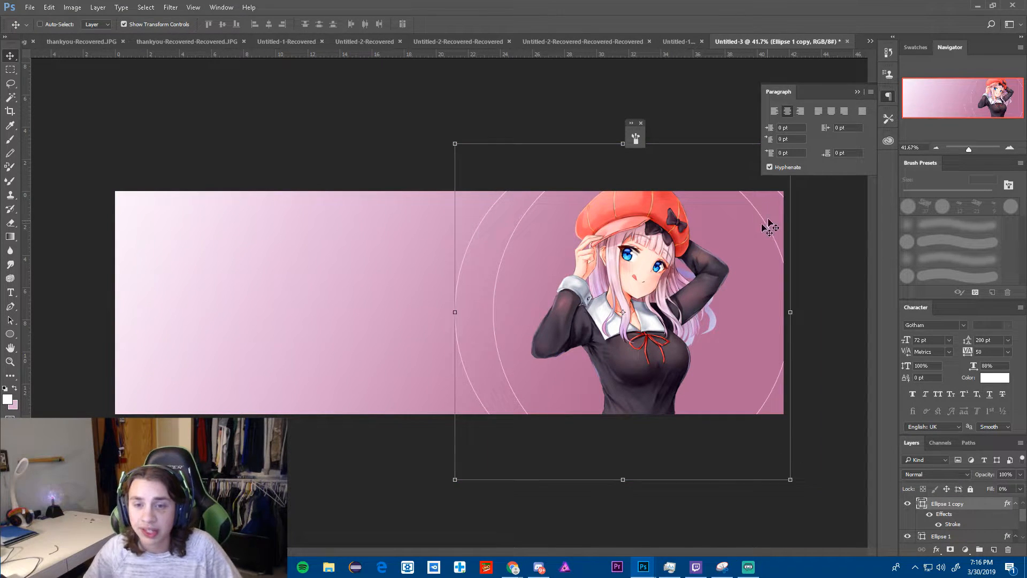
- Scale the duplicated circle to about 125% and position it as a larger ring around the first one
scroll(759, 236, down, 5)
key(ctrl+t)
drag(662, 204, 713, 153)
drag(674, 244, 662, 284)
scroll(454, 309, up, 12)
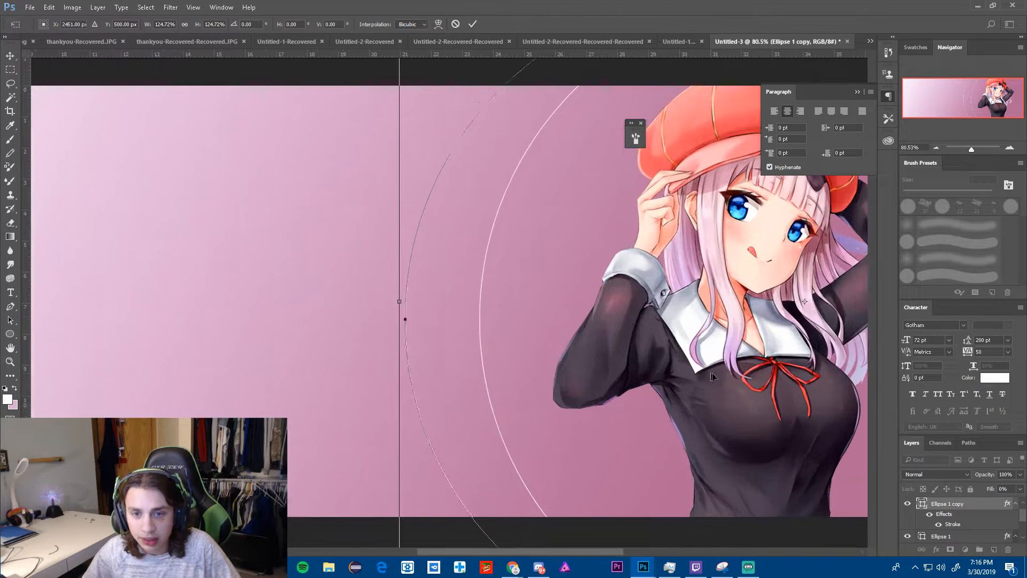
click(472, 25)
- Recolor the larger ring's stroke layer style to the darker pink #b97ba7
right_click(952, 503)
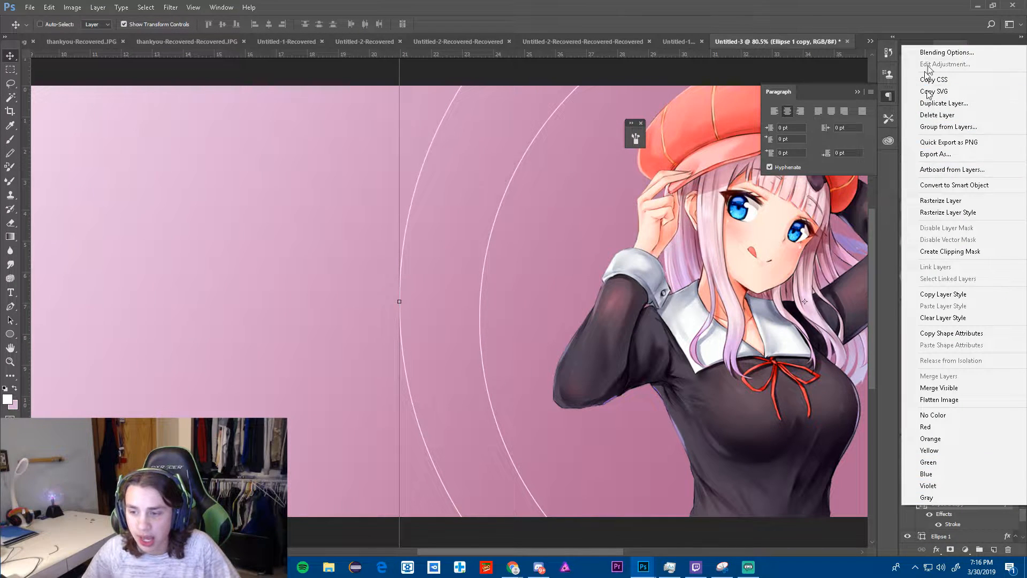
click(944, 52)
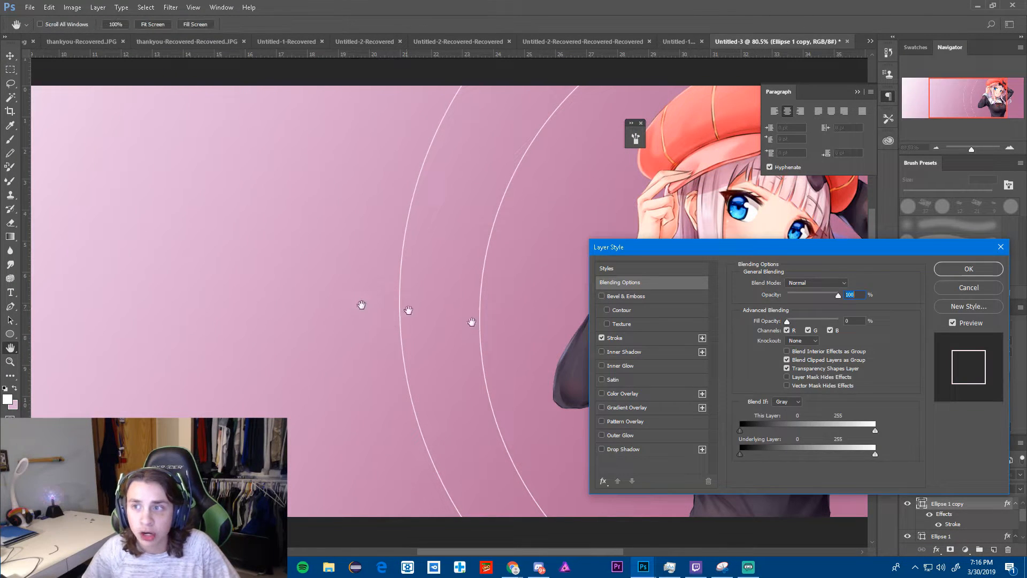
click(620, 336)
click(765, 362)
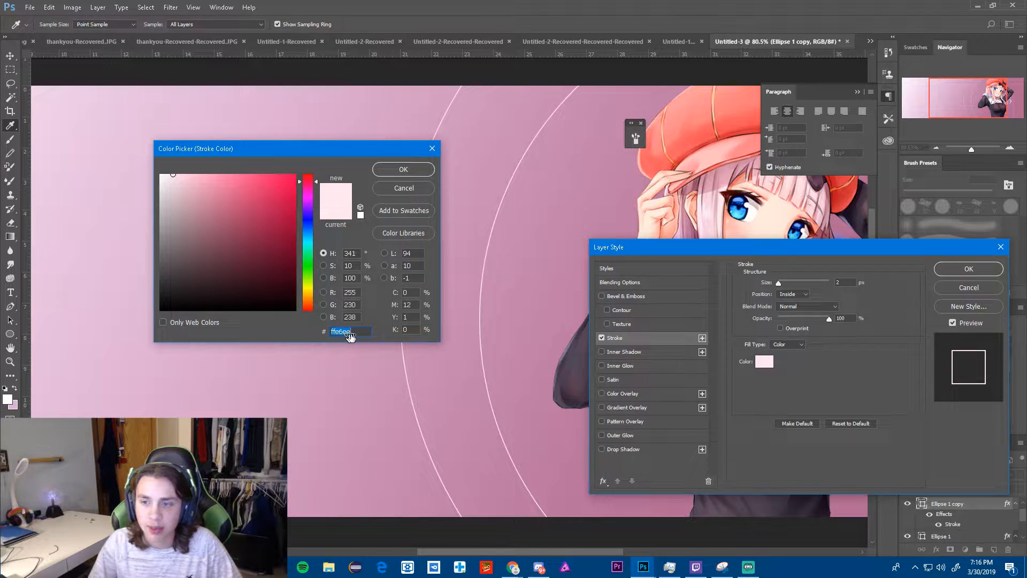
text(c288b1)
click(403, 170)
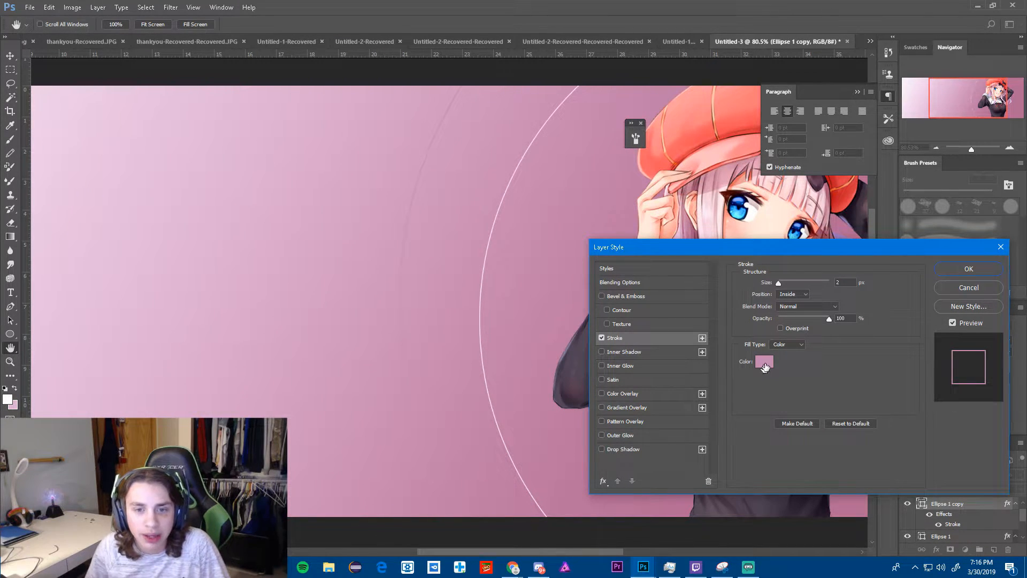
click(765, 363)
click(205, 222)
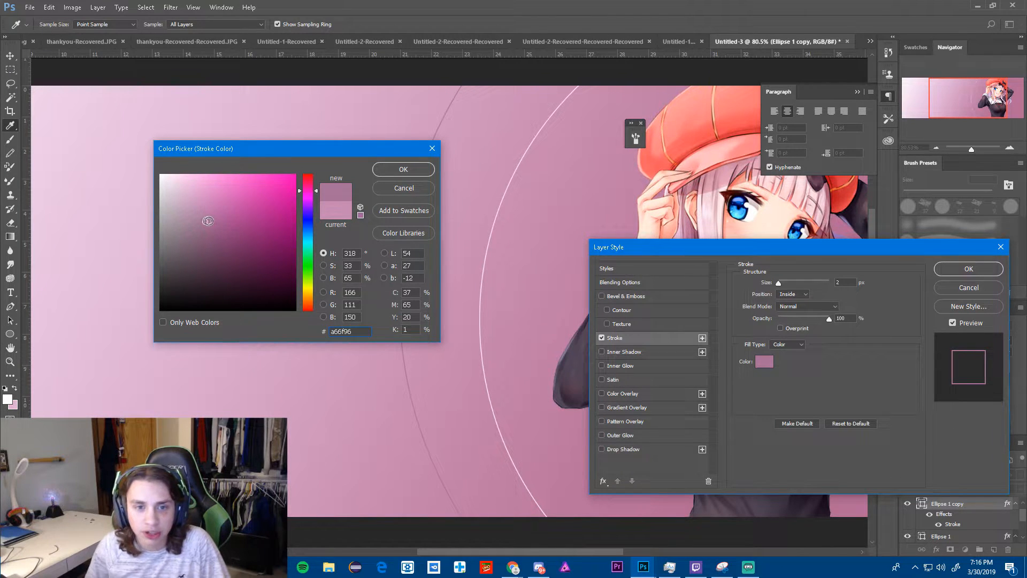
drag(206, 206, 205, 212)
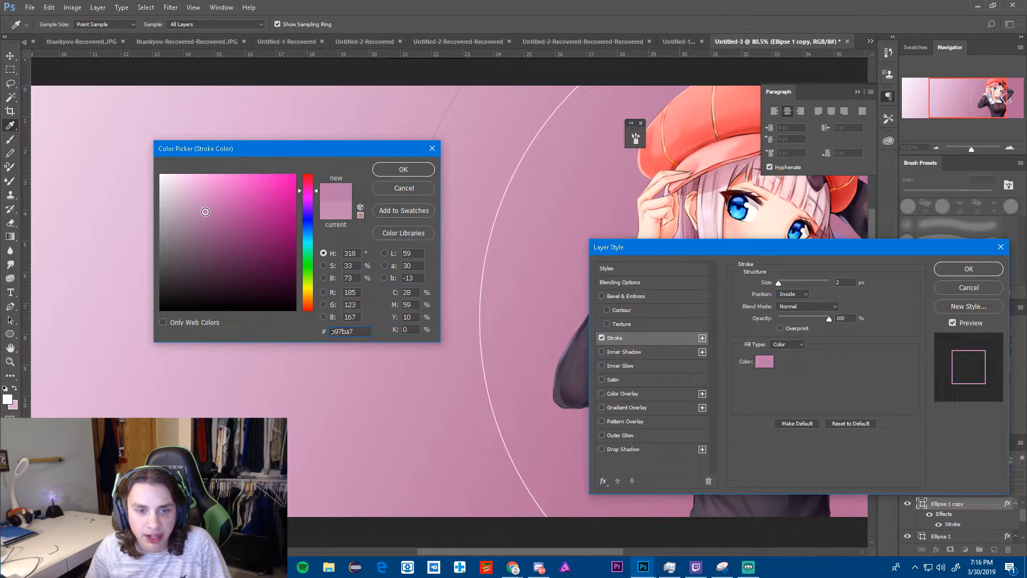
click(418, 174)
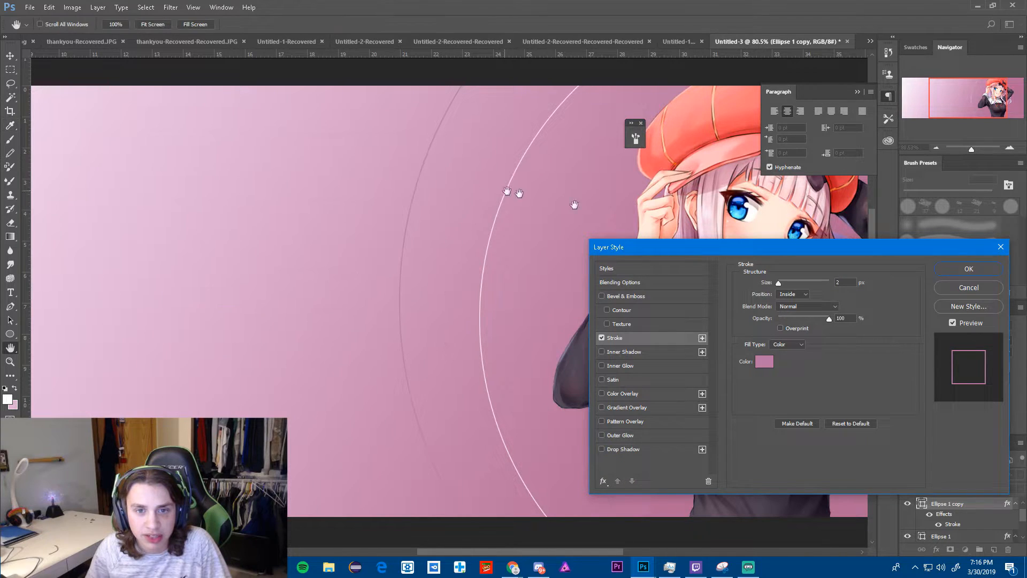
click(969, 273)
- Select the Line tool and add a new empty layer directly beneath the ring layers
key(ctrl+0)
key(v)
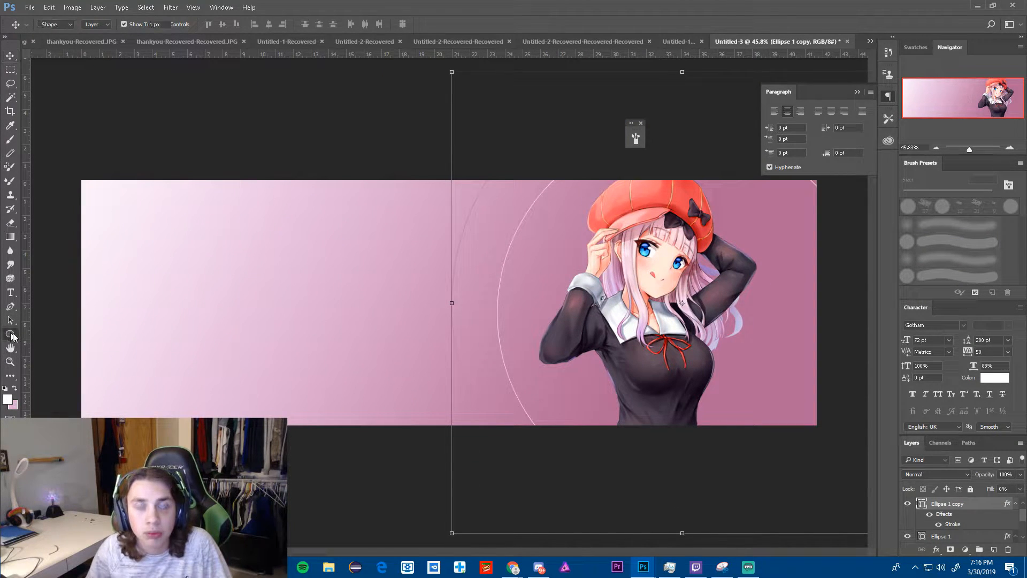
right_click(10, 336)
click(43, 376)
right_click(15, 336)
click(77, 374)
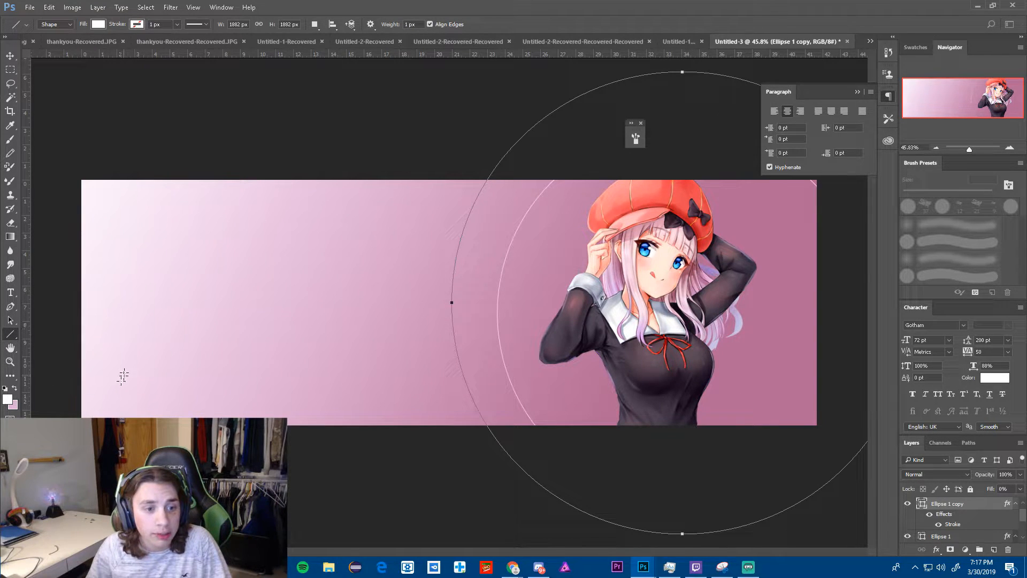
scroll(970, 534, down, 3)
click(970, 533)
click(989, 550)
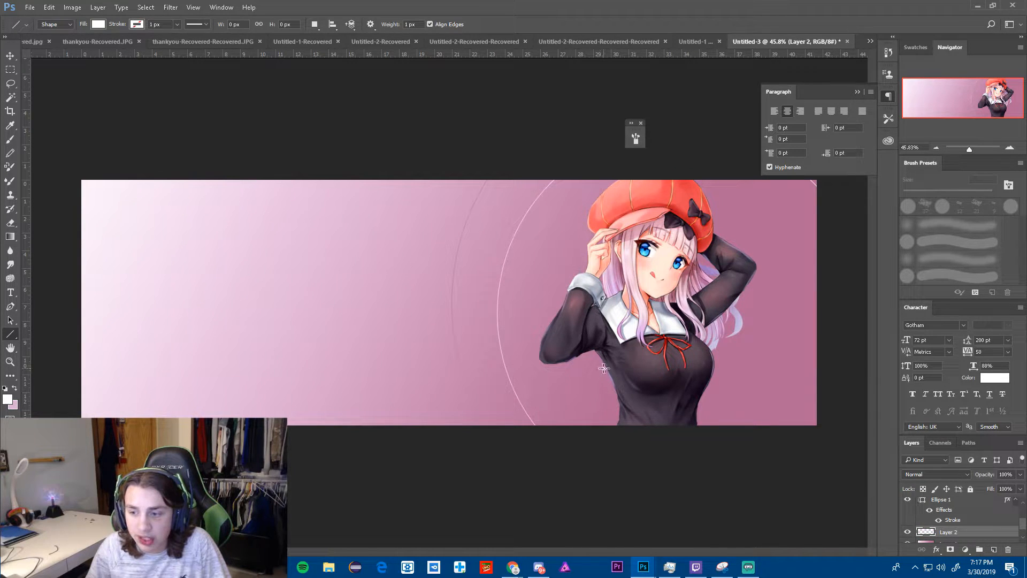
- Draw a 1 px white horizontal line about 905 px long from the character's waist out past both rings
drag(618, 389, 382, 391)
key(ctrl+z)
drag(593, 348, 364, 353)
key(ctrl+z)
drag(618, 368, 396, 368)
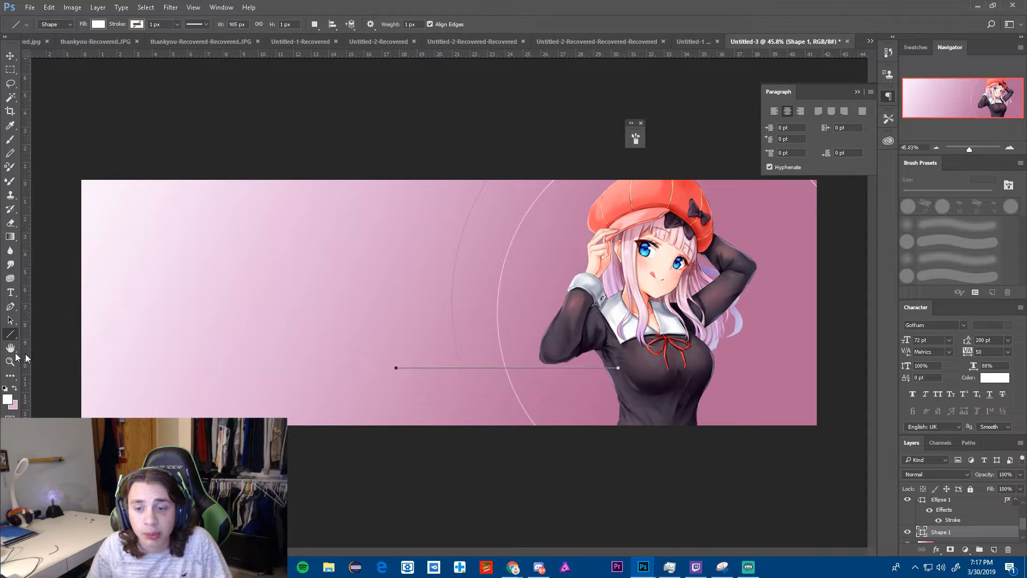
- Swap the foreground and background colors and set the foreground to the darker pink sampled from the larger ring
click(15, 390)
click(7, 399)
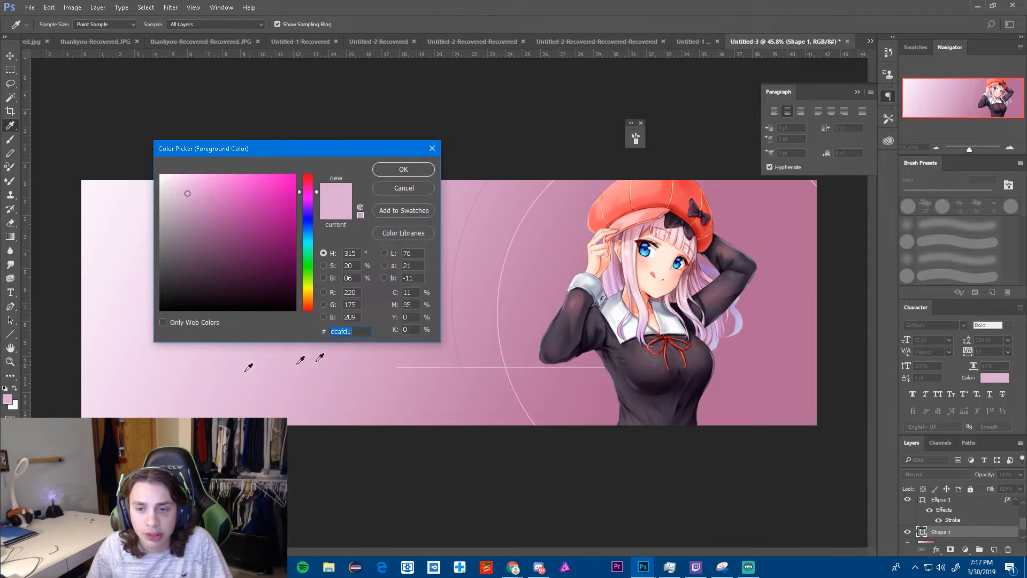
click(425, 192)
scroll(509, 217, up, 5)
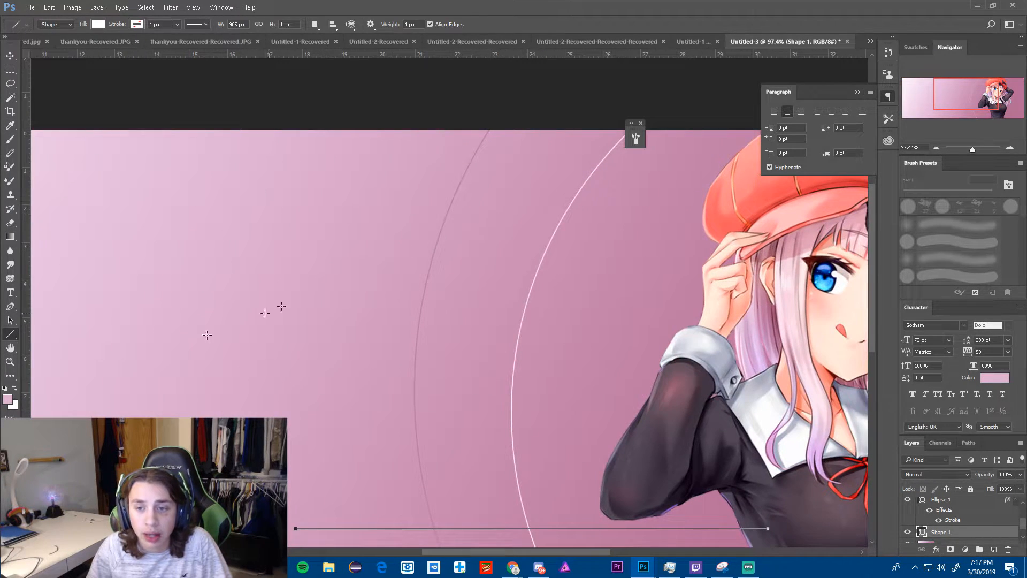
click(7, 399)
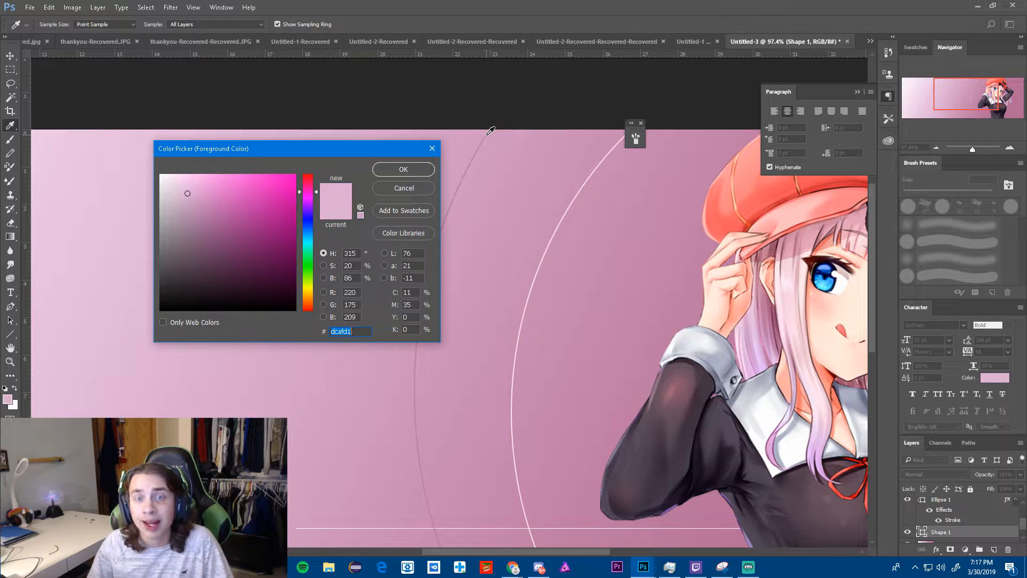
click(489, 131)
click(404, 169)
- Draw two more horizontal lines from the character across the rings, one above and one below the first line
scroll(576, 297, down, 5)
drag(641, 365, 287, 361)
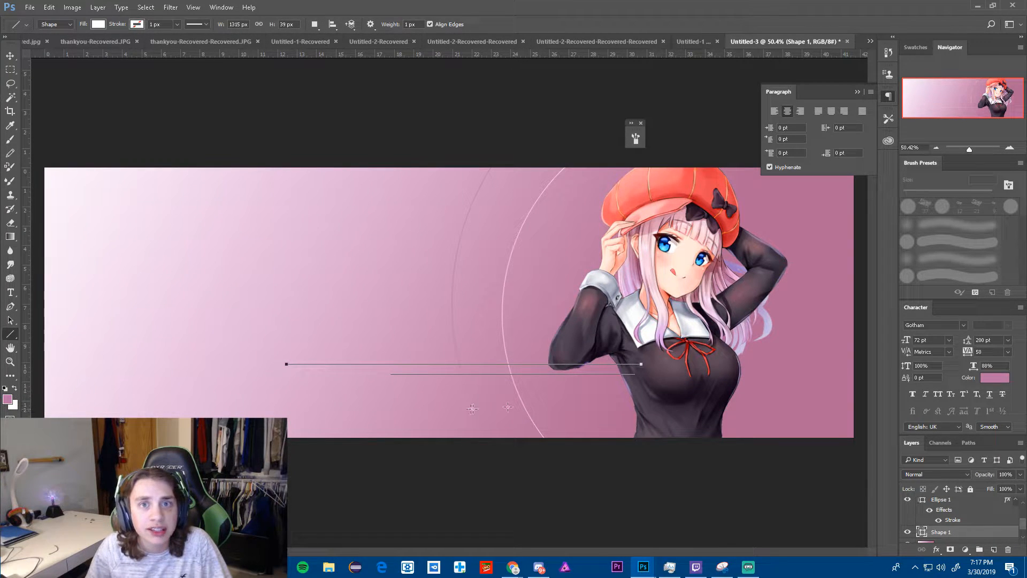
drag(645, 402, 423, 402)
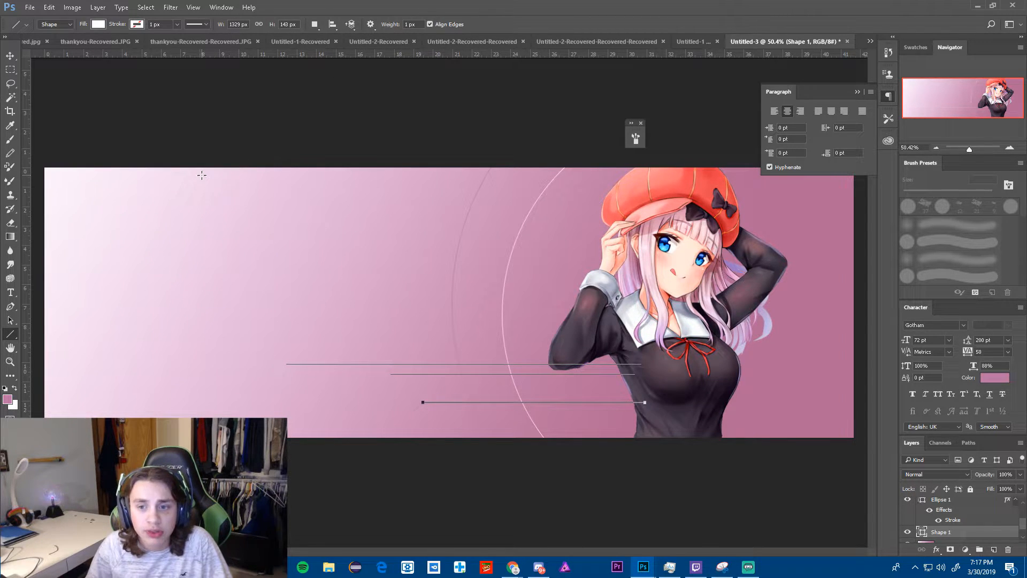
- Draw two thin vertical white lines of different lengths down from the banner's upper edge, in its pale area
drag(242, 164, 242, 300)
key(x)
drag(221, 162, 240, 333)
alt+scroll(427, 335, up, 3)
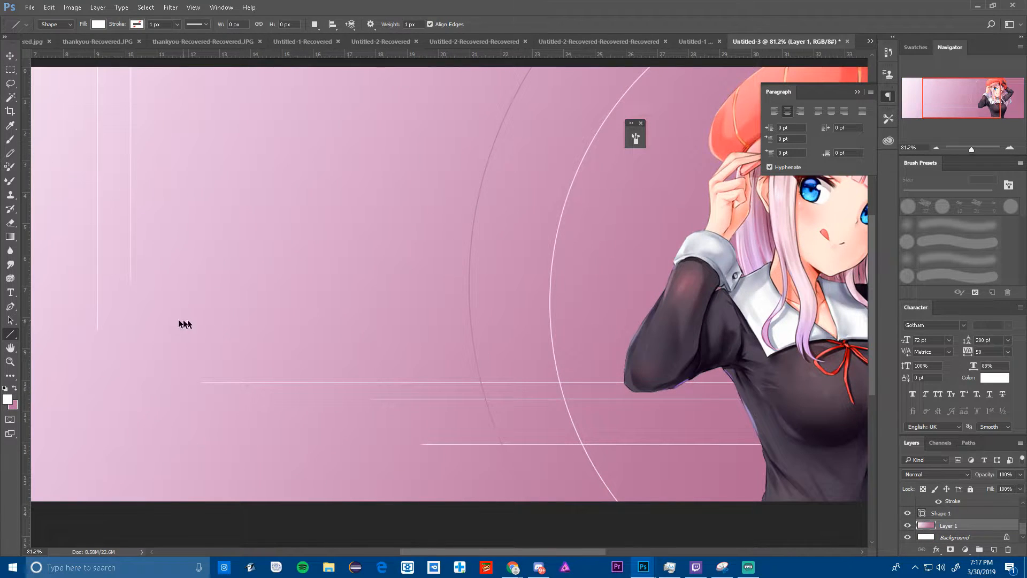
- Draw a pink vertical line about 514 px tall from the banner's upper edge and a pink horizontal line along the middle white line
key(x)
alt+scroll(153, 145, down, 2)
drag(135, 85, 136, 254)
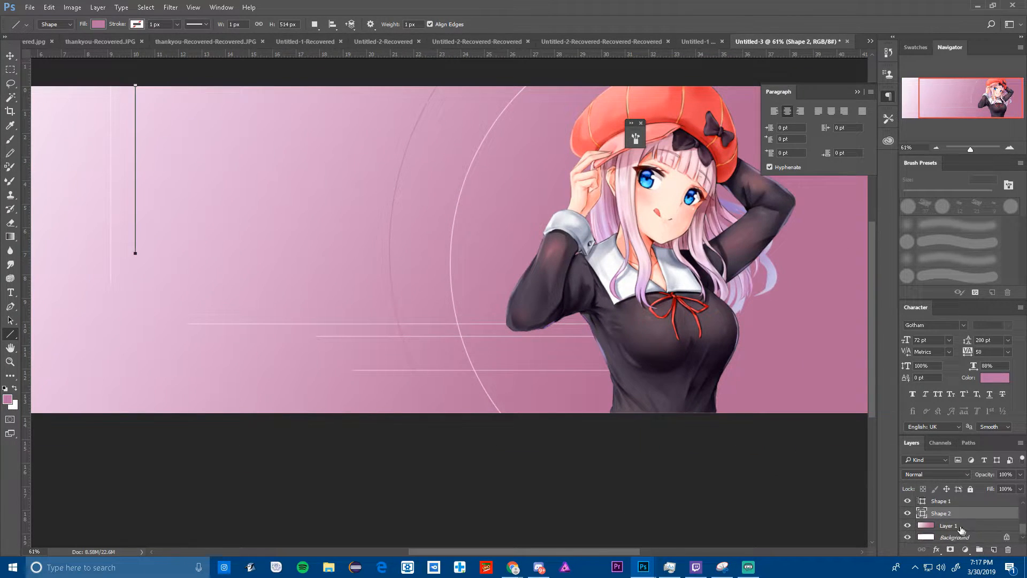
drag(598, 336, 314, 339)
scroll(347, 324, up, 5)
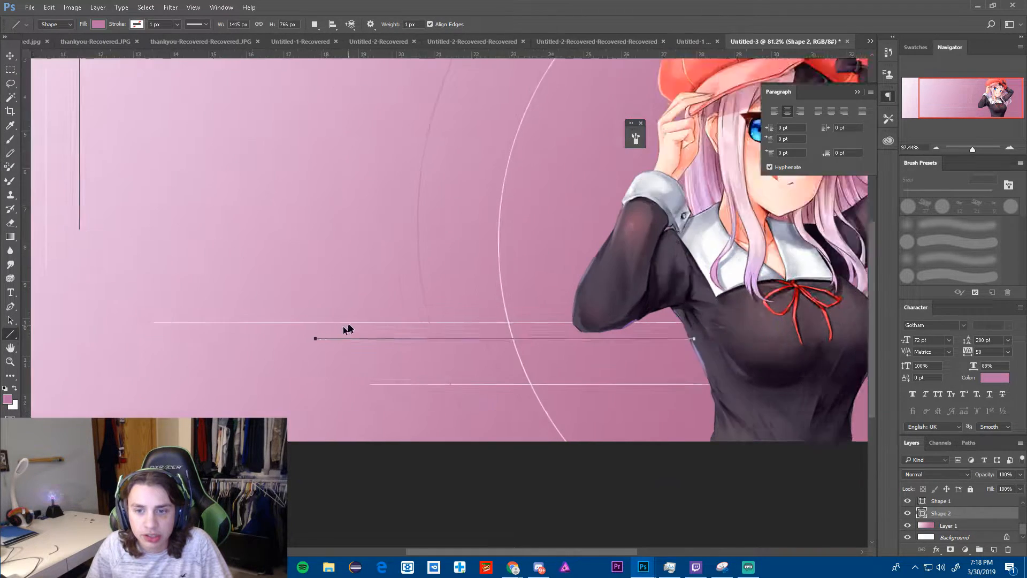
- Rasterize the shape layer with the white horizontal lines and erase its middle line with the Eraser
click(10, 56)
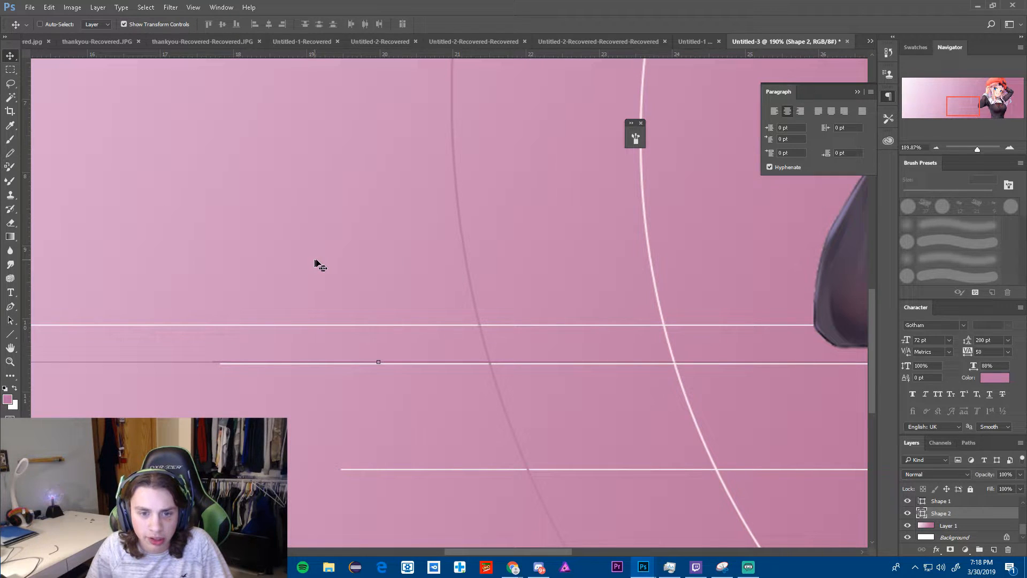
click(927, 504)
scroll(428, 392, down, 3)
key(e)
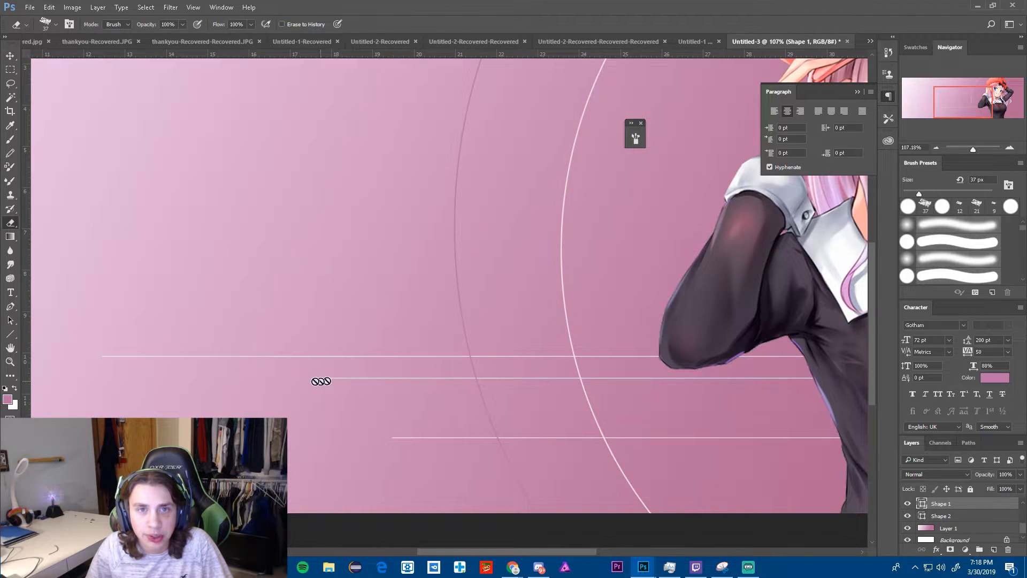
click(343, 375)
click(475, 219)
- Draw a pink horizontal line from the hat across the rings and a white horizontal line below it
drag(661, 200, 536, 199)
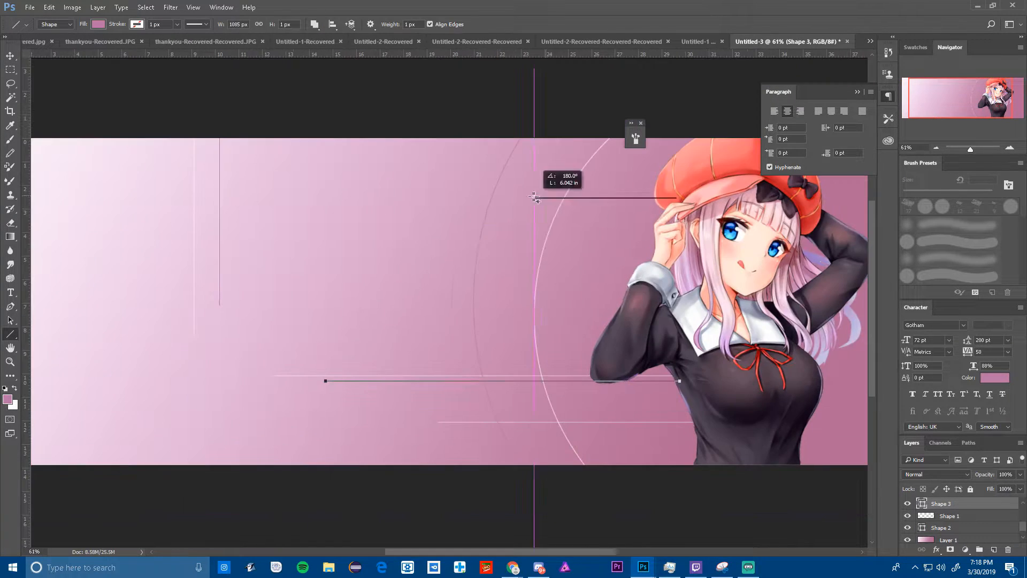
drag(296, 194, 462, 360)
click(98, 24)
drag(640, 234, 503, 234)
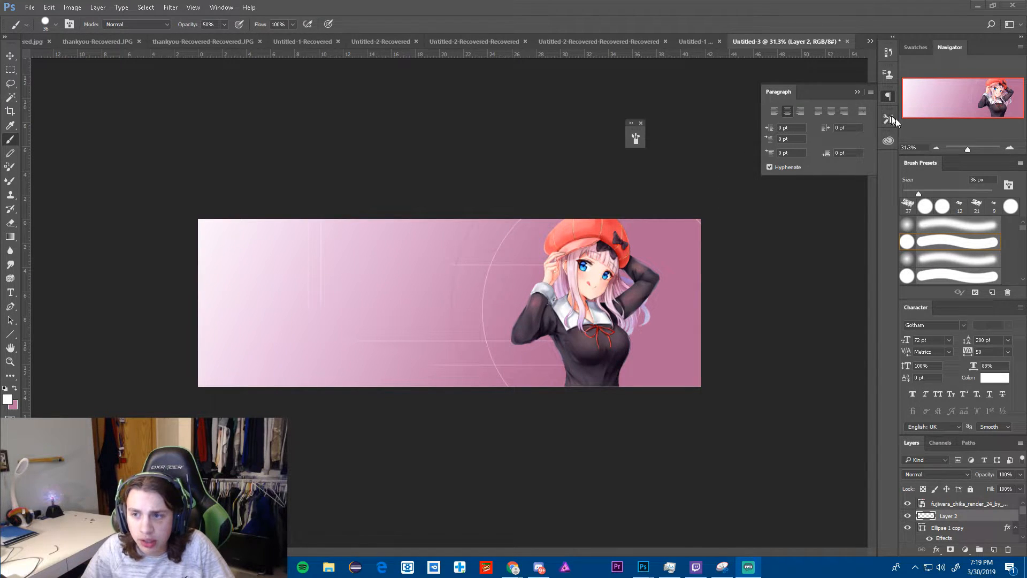
- Choose a hard round brush and raise its opacity to 100%
click(922, 243)
click(963, 237)
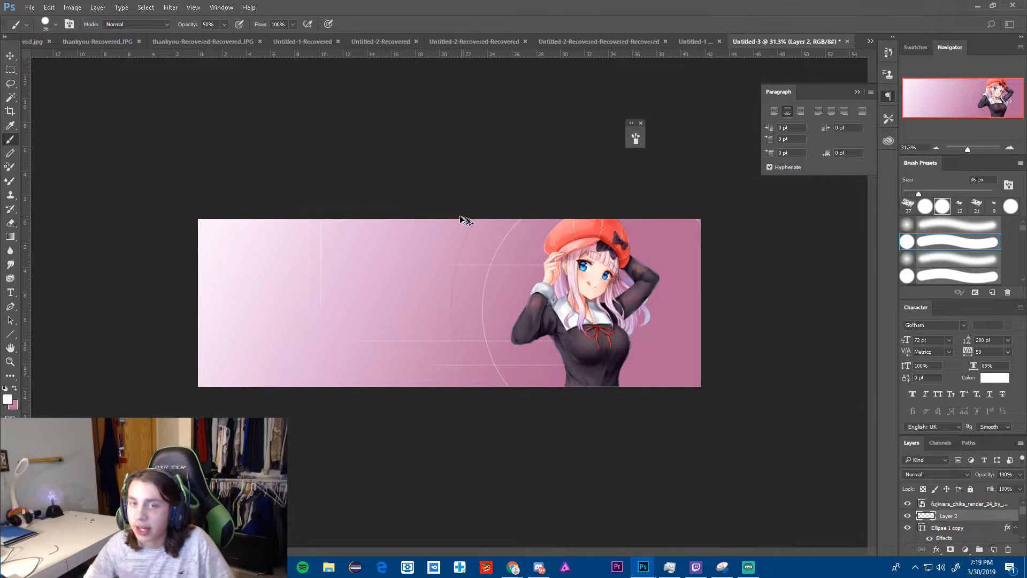
scroll(460, 219, up, 2)
drag(226, 37, 272, 40)
scroll(491, 231, up, 3)
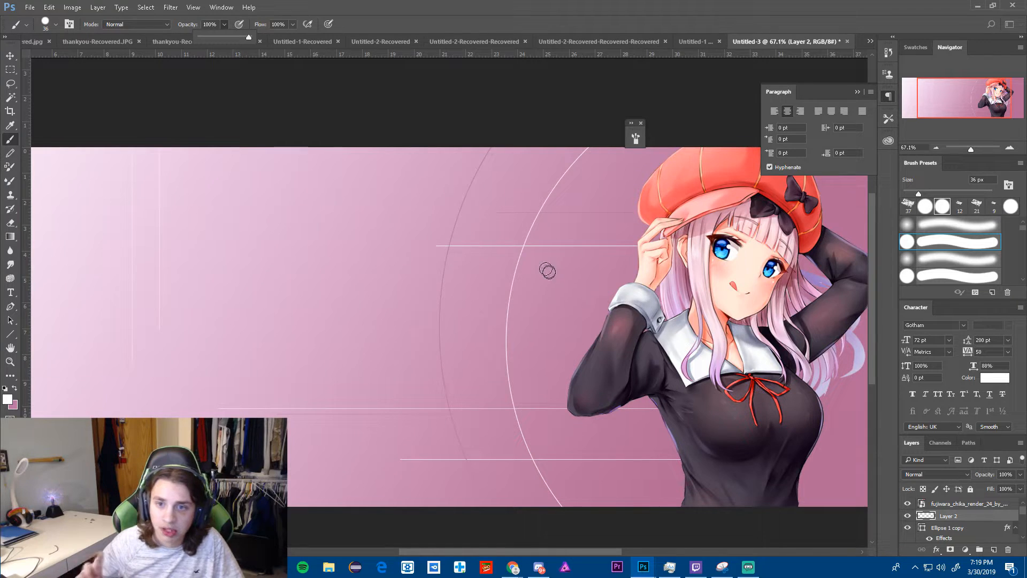
- Paint a white dot with a 104 px brush between the rings and two smaller dots beside it at 27 px and 9 px
alt+right_click(538, 268)
click(479, 250)
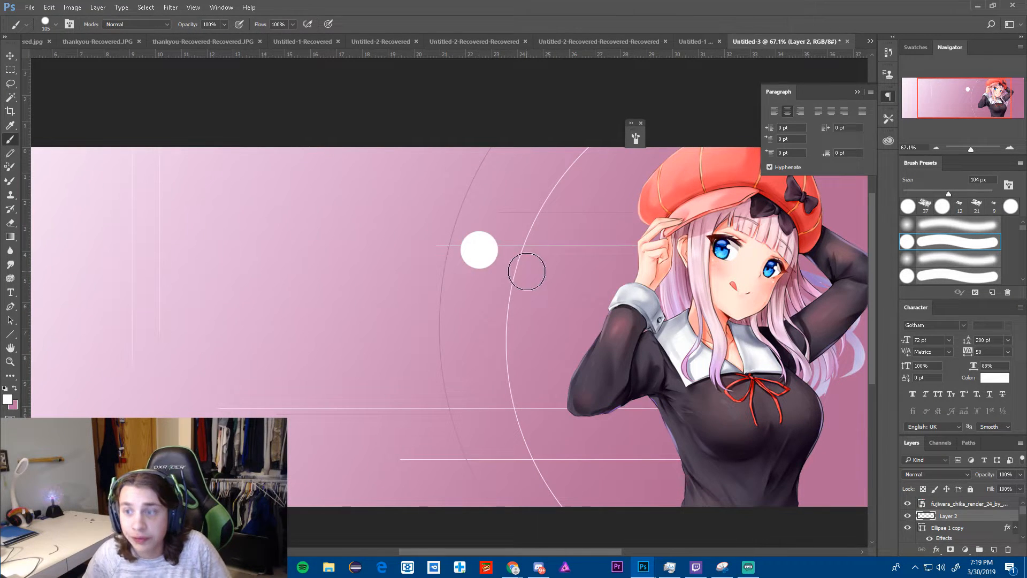
alt+right_click(527, 271)
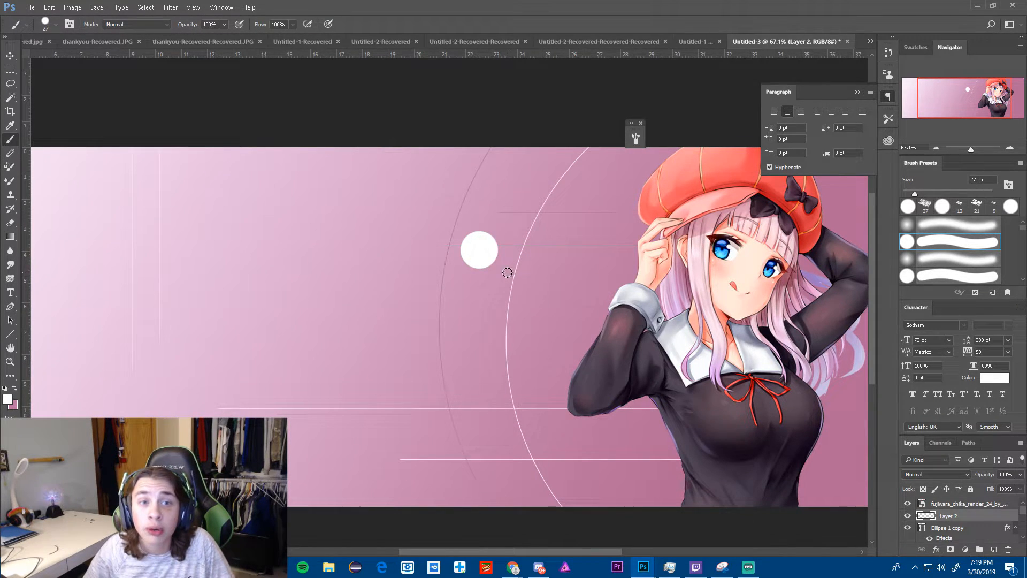
alt+right_click(525, 268)
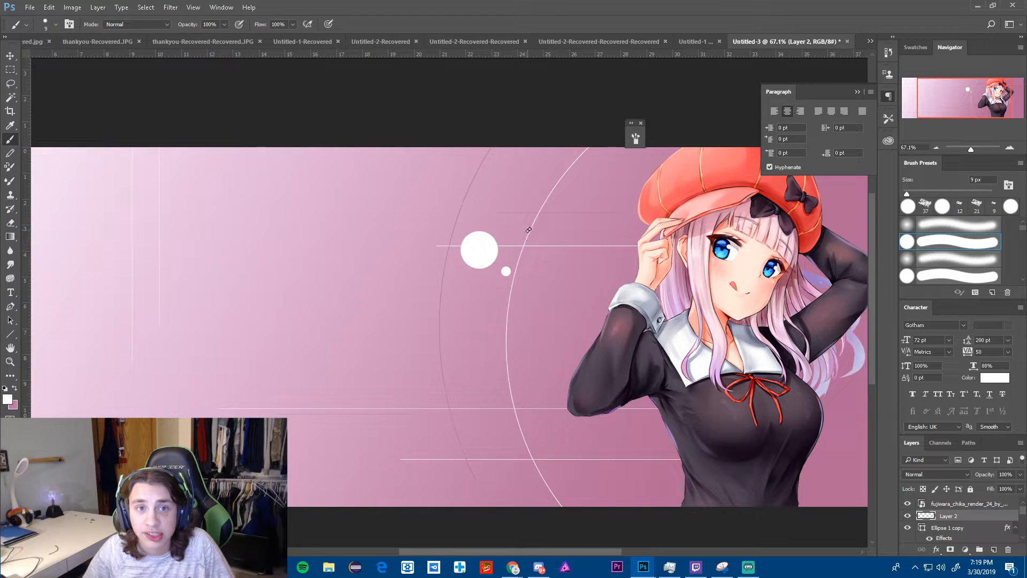
scroll(539, 281, down, 4)
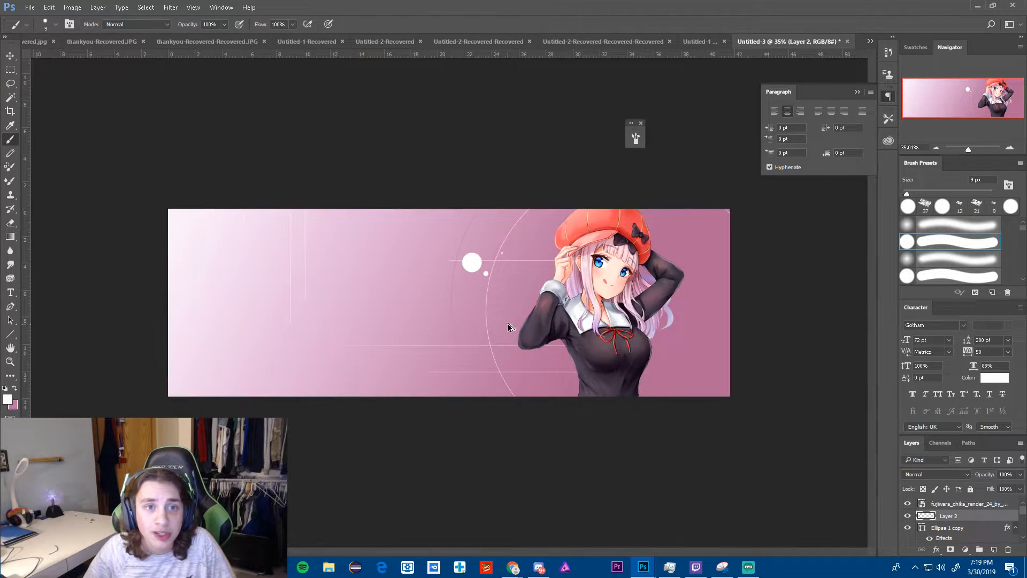
- Try a 168 px white dot at several spots around the character's elbow and the inner ring, undoing each one
scroll(510, 327, up, 3)
alt+right_click(541, 319)
click(562, 337)
key(ctrl+z)
click(558, 360)
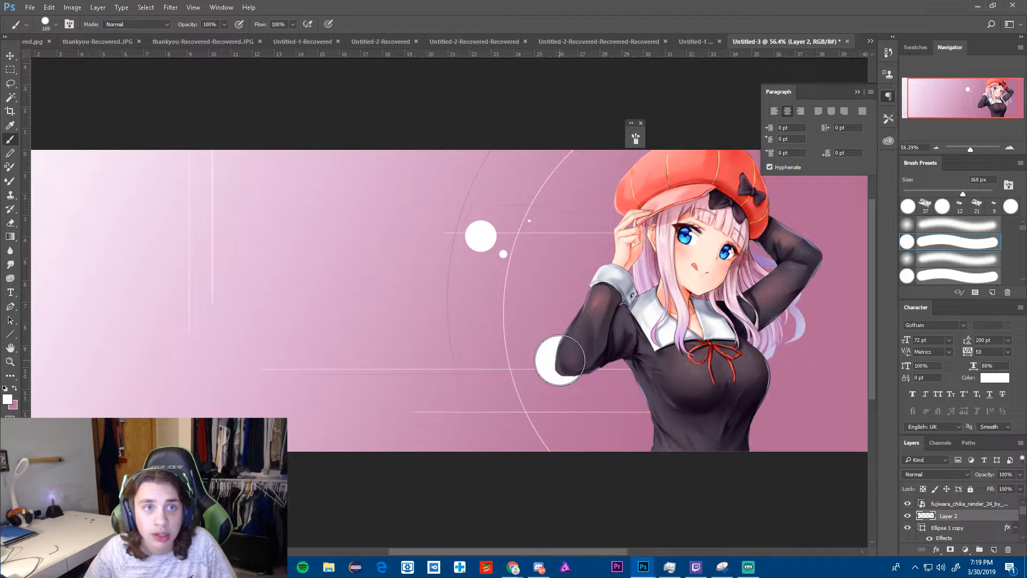
key(ctrl+z)
click(554, 314)
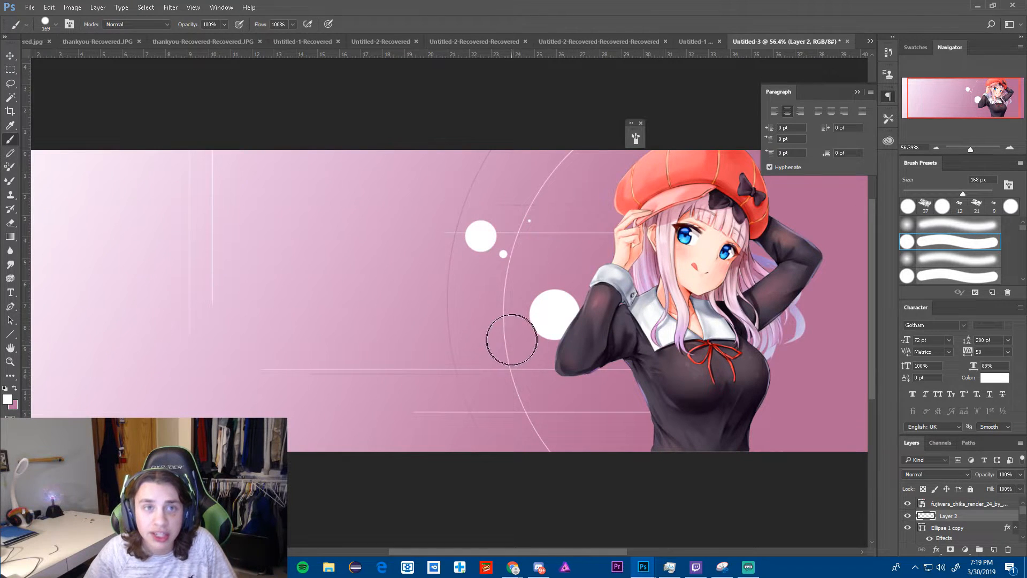
key(ctrl+z)
click(515, 336)
key(ctrl+z)
click(511, 438)
key(ctrl+z)
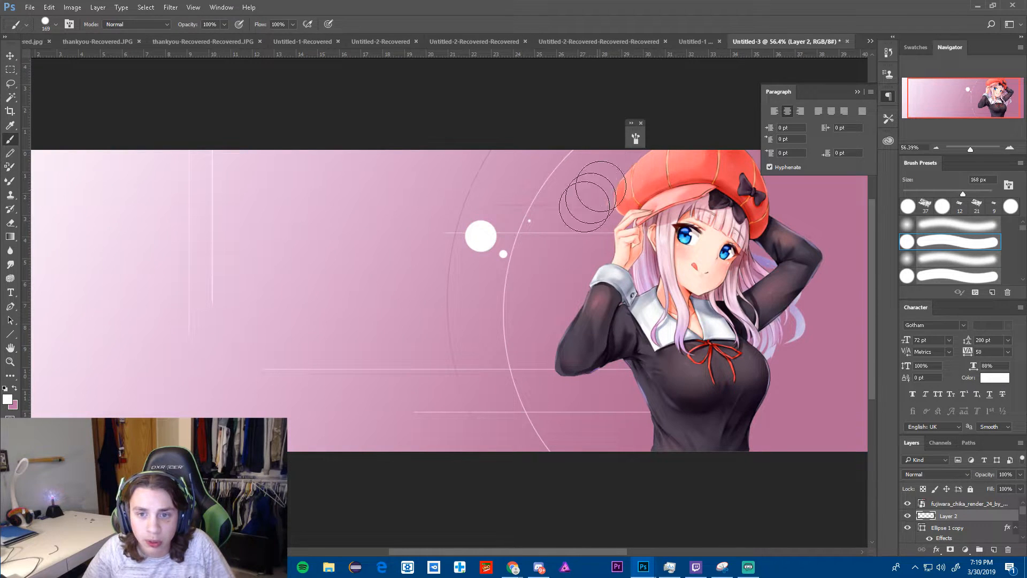
- Add a new layer above the character render and paint a large white dot with smaller ones around the hat's edge
click(939, 503)
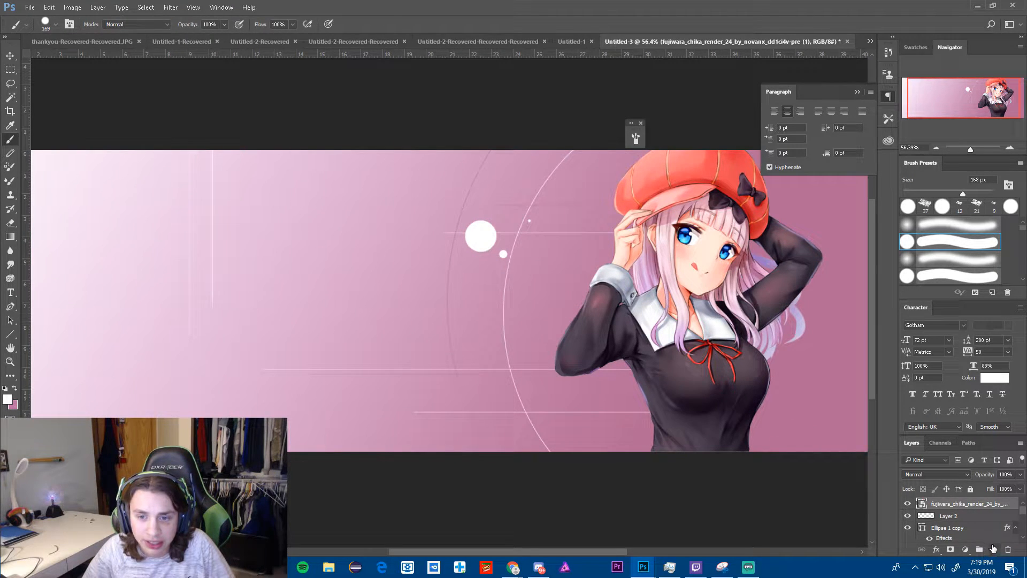
click(993, 549)
click(641, 164)
drag(592, 216, 573, 217)
mouse_move(623, 187)
mouse_down()
mouse_move(605, 166)
mouse_move(601, 175)
mouse_up()
click(602, 161)
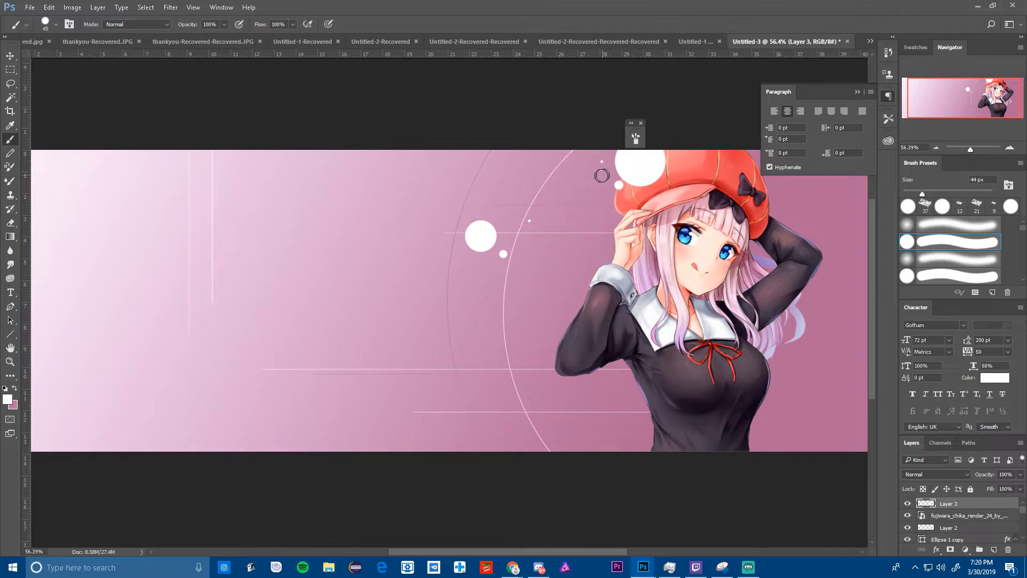
click(601, 175)
- Paint a cluster of one large and several smaller white dots near the banner's lower edge, outside the rings
scroll(503, 251, up, 1)
drag(432, 379, 459, 380)
click(400, 425)
drag(452, 461, 428, 462)
click(437, 455)
click(335, 421)
drag(323, 402, 349, 408)
click(348, 402)
click(353, 423)
drag(389, 370, 369, 369)
click(355, 367)
scroll(464, 412, down, 7)
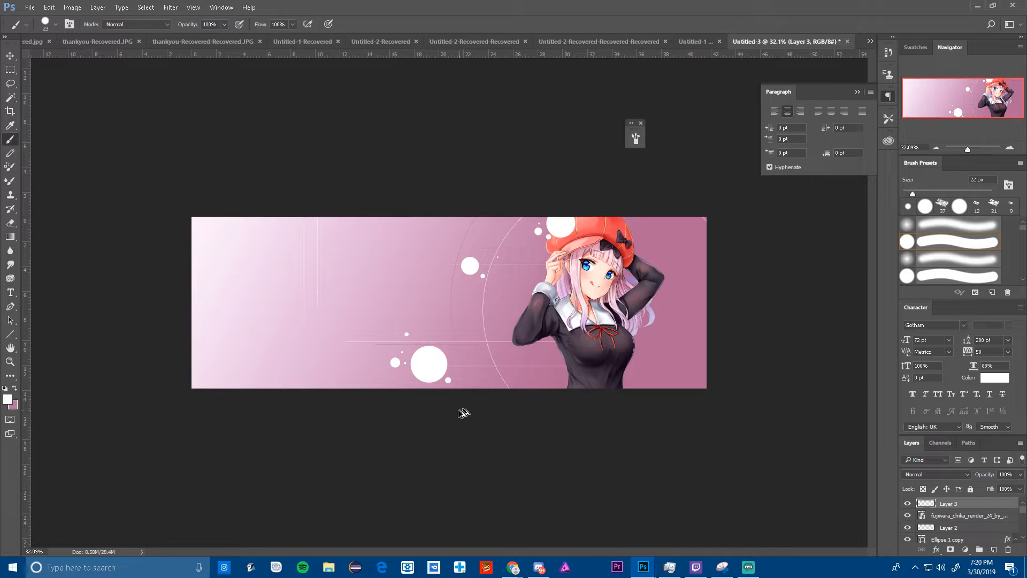
- Paint a large white dot at about 192 px, cut off by the banner's upper edge outside the rings
key(ctrl+0)
drag(307, 172, 324, 175)
click(322, 170)
scroll(408, 368, down, 5)
key(ctrl+0)
scroll(408, 368, up, 2)
- Try a translucent white dot on the banner's pale side at a reduced brush opacity, and undo it
click(225, 25)
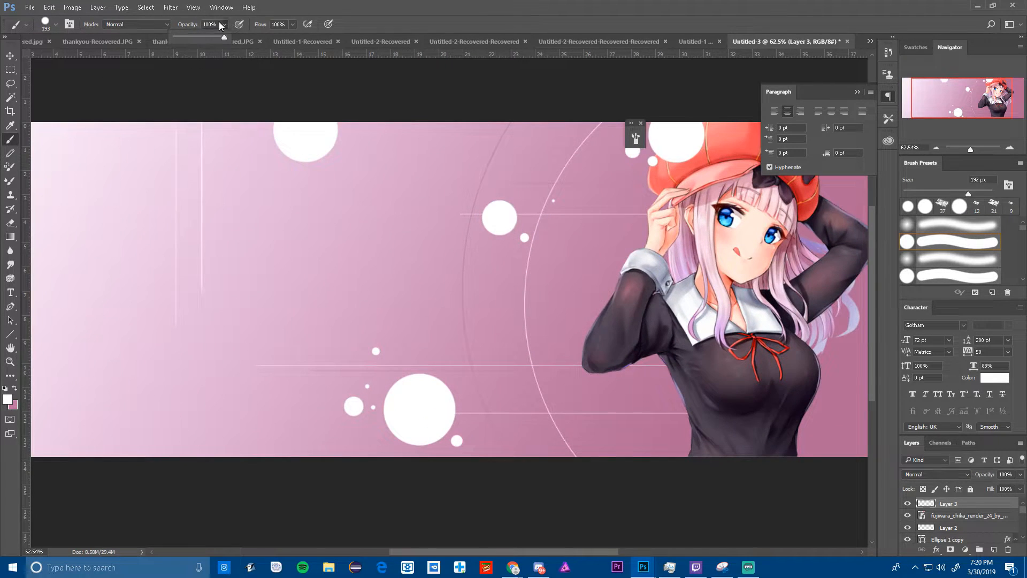
drag(223, 38, 209, 38)
drag(468, 229, 440, 223)
drag(211, 227, 219, 228)
click(218, 198)
key(ctrl+z)
- Set the brush opacity to 46% and try translucent white dots around the lower dot cluster and the pale side, undoing each
click(224, 24)
drag(226, 38, 215, 40)
drag(462, 385, 492, 386)
click(443, 405)
key(ctrl+z)
drag(297, 399, 270, 400)
click(154, 408)
key(ctrl+z)
- Make pink #b974a5 the brush colour and try an 80 px translucent shade over the white dot between the rings
drag(485, 244, 471, 244)
click(14, 388)
click(9, 399)
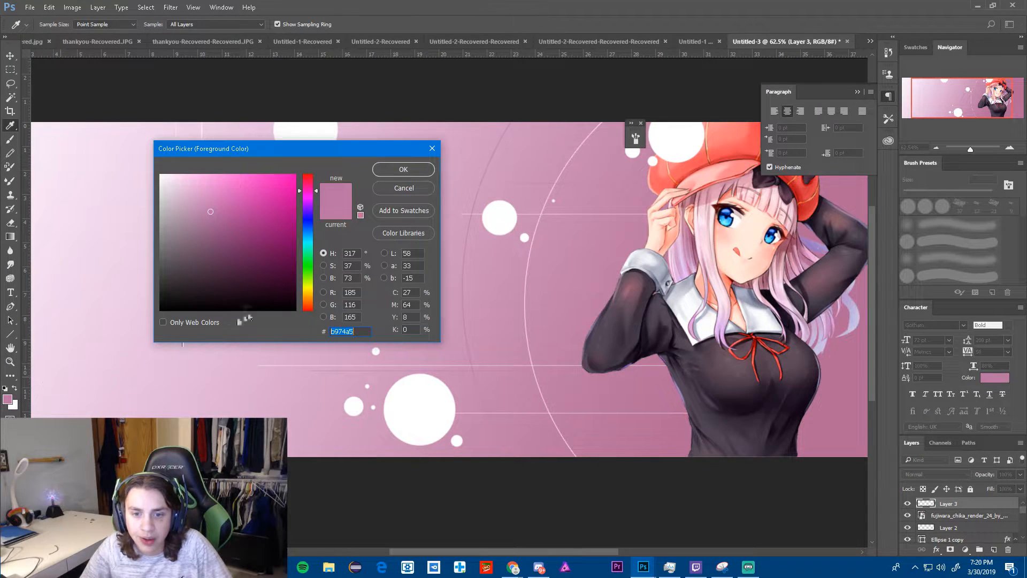
click(397, 177)
mouse_move(522, 217)
mouse_down()
mouse_move(536, 219)
mouse_move(524, 220)
mouse_up()
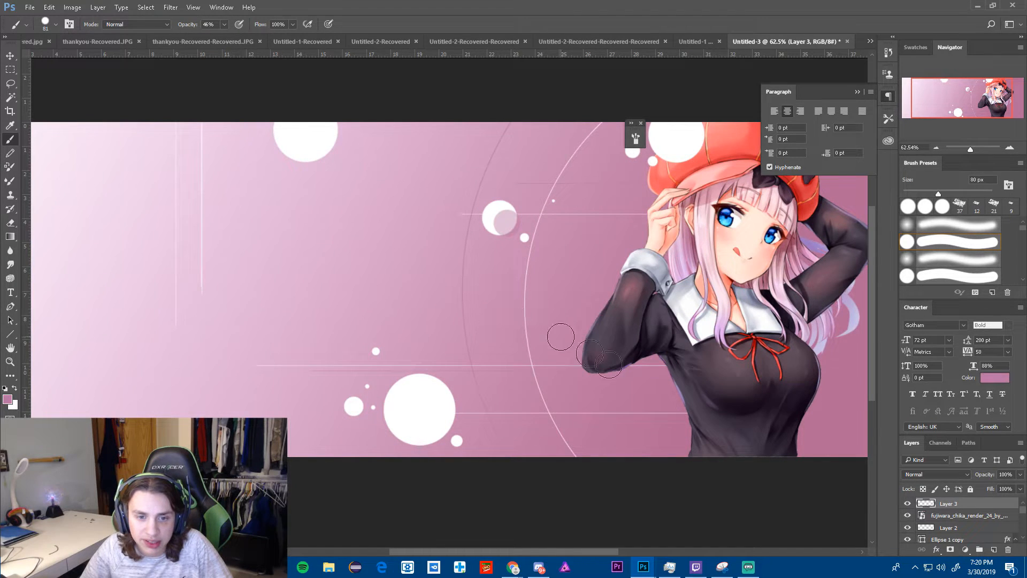
- Try a 106 px pink shade over the white dot between the rings on a new layer placed beneath the character render
click(965, 516)
click(994, 550)
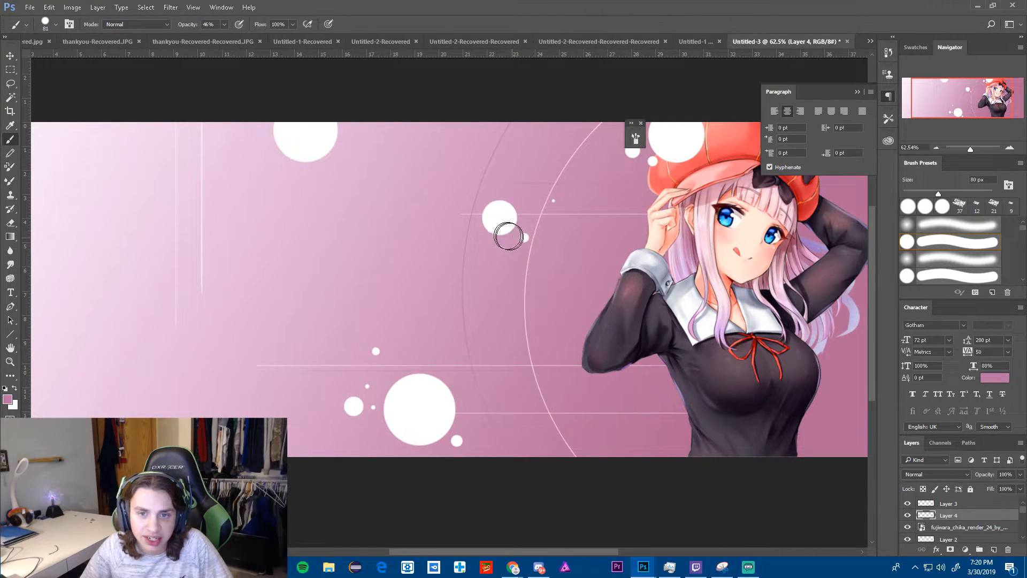
drag(500, 219, 504, 220)
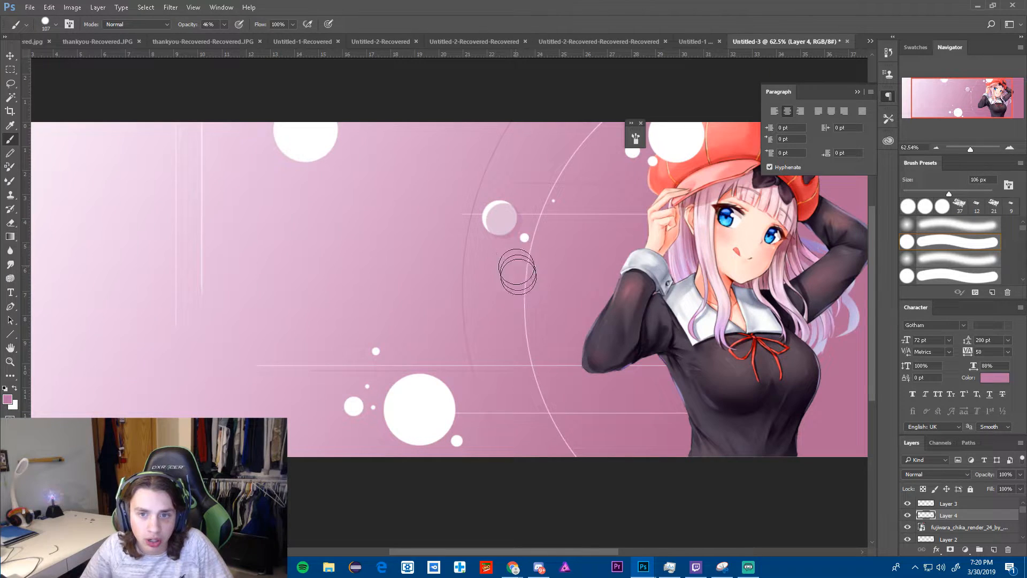
mouse_move(955, 527)
mouse_down()
mouse_move(950, 543)
mouse_move(941, 512)
mouse_up()
scroll(942, 513, down, 1)
- Add a new layer directly above the gradient layer and paint translucent pink shadows offset behind the larger white dots
click(948, 516)
scroll(943, 522, down, 4)
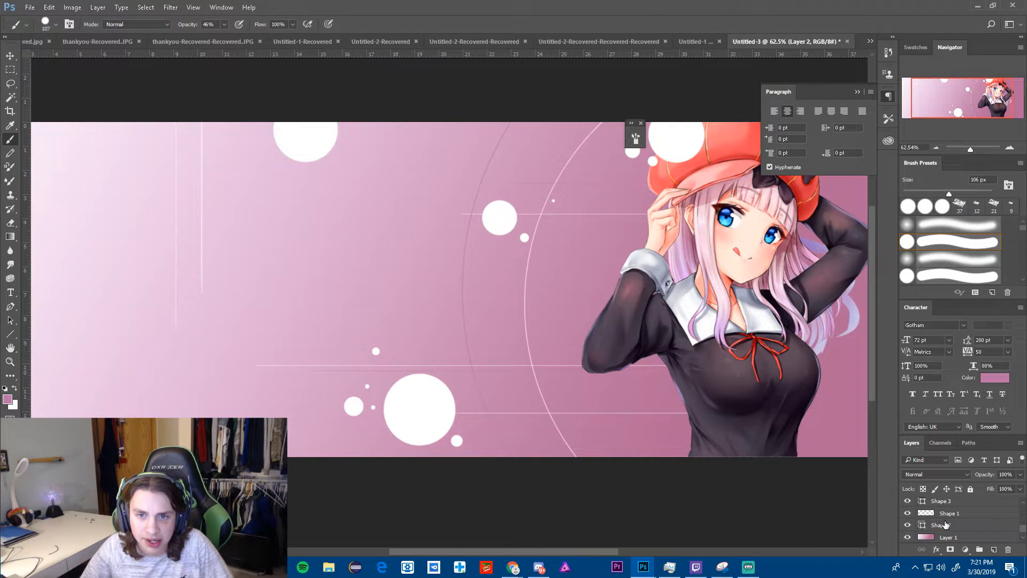
click(943, 530)
click(955, 538)
click(994, 550)
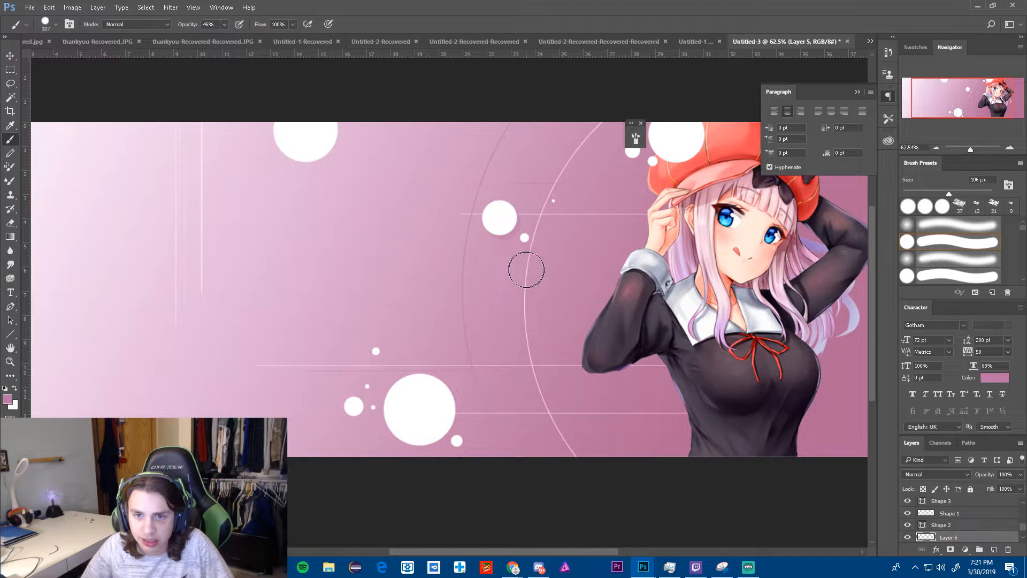
drag(425, 416, 448, 417)
click(451, 424)
scroll(466, 423, down, 5)
scroll(356, 289, up, 5)
mouse_move(354, 176)
mouse_down()
mouse_move(323, 175)
mouse_move(335, 181)
mouse_up()
click(331, 165)
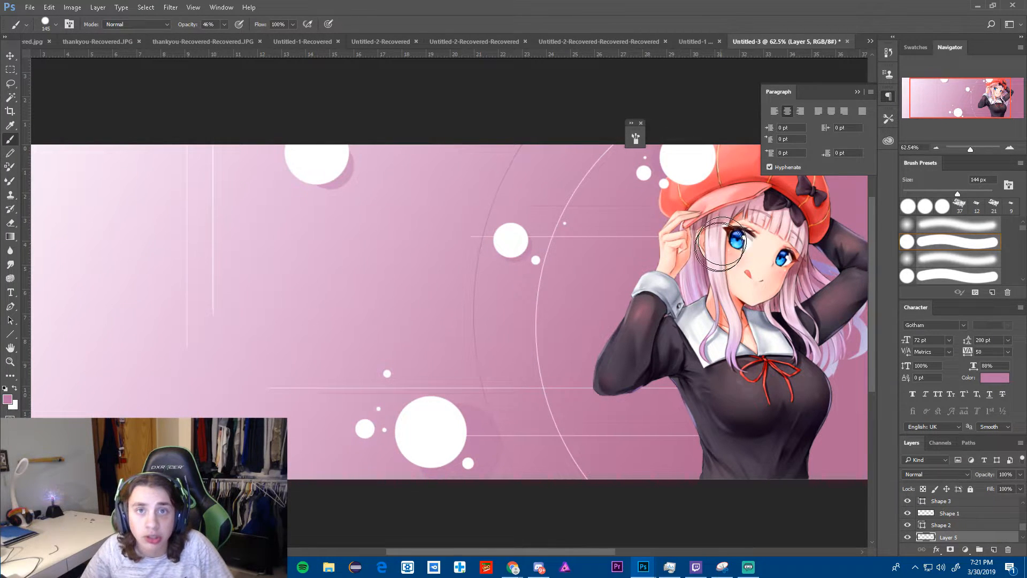
scroll(535, 299, up, 3)
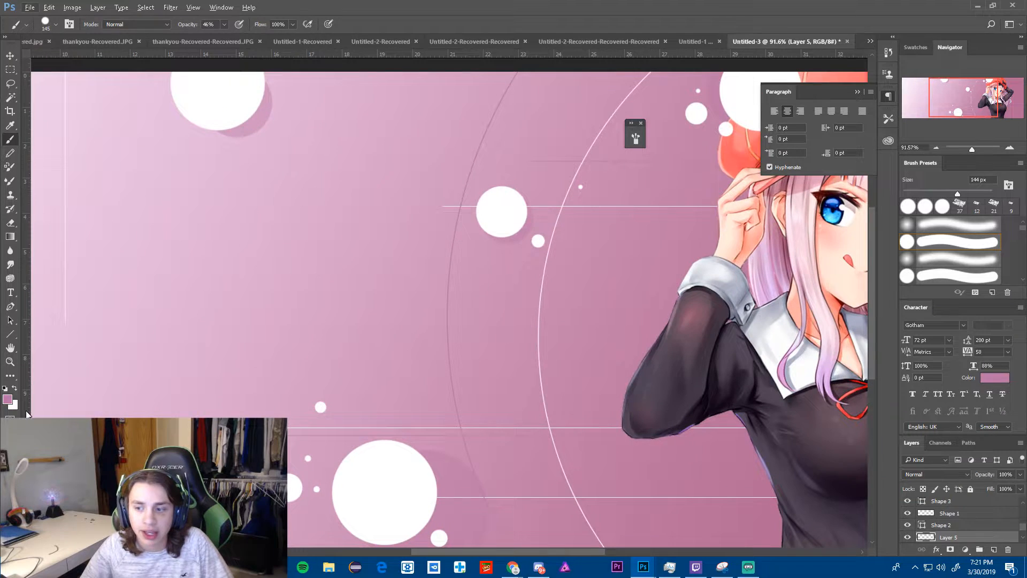
- Switch the brush colour to white and paint a translucent dot with a 33 px one at its edge on the lower pale side
click(14, 390)
scroll(107, 376, down, 4)
drag(143, 374, 132, 375)
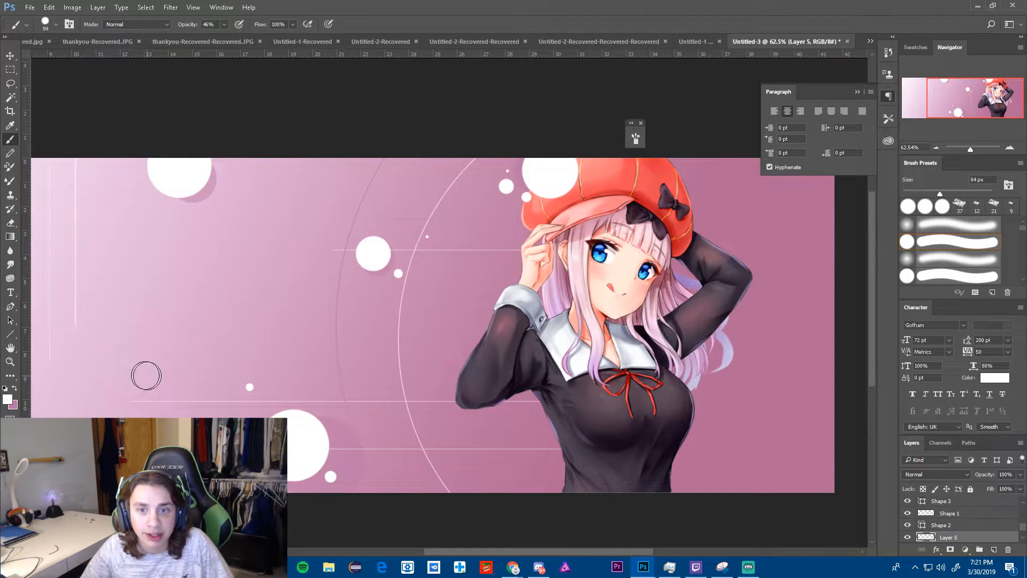
scroll(146, 375, down, 6)
scroll(160, 384, up, 1)
mouse_move(225, 367)
mouse_down()
mouse_move(246, 368)
mouse_move(229, 367)
mouse_up()
click(221, 363)
scroll(208, 366, up, 4)
click(237, 382)
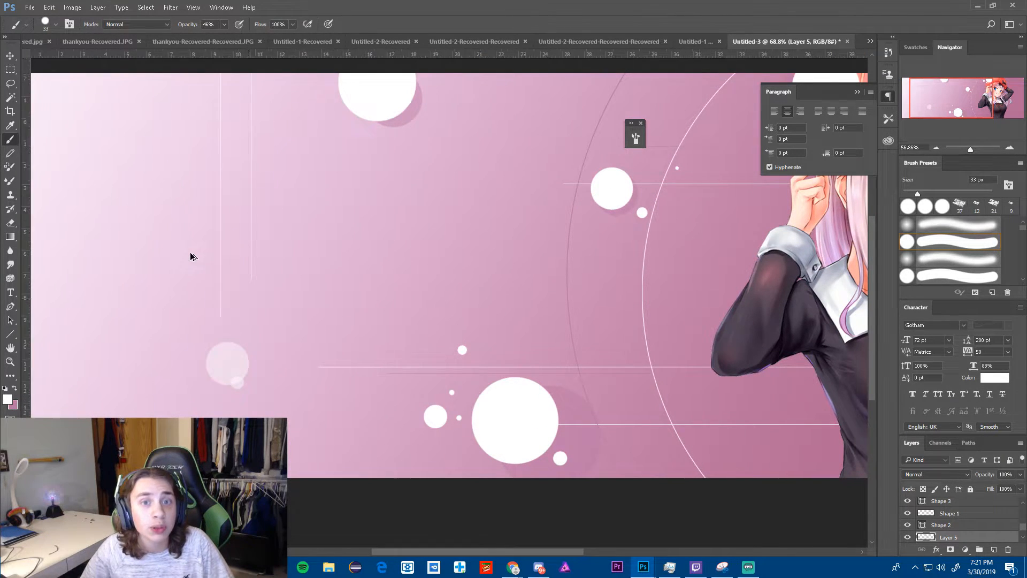
- Paint another translucent white dot at 24 px beside the small dot of the pale lower cluster
scroll(190, 254, down, 2)
scroll(241, 374, up, 1)
drag(241, 374, 237, 386)
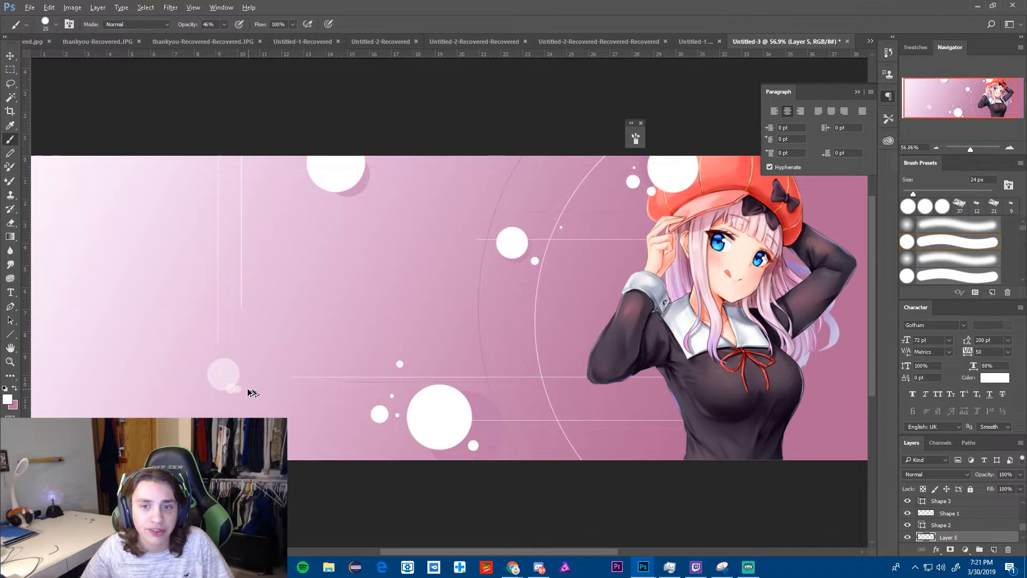
scroll(250, 392, up, 2)
scroll(381, 376, down, 2)
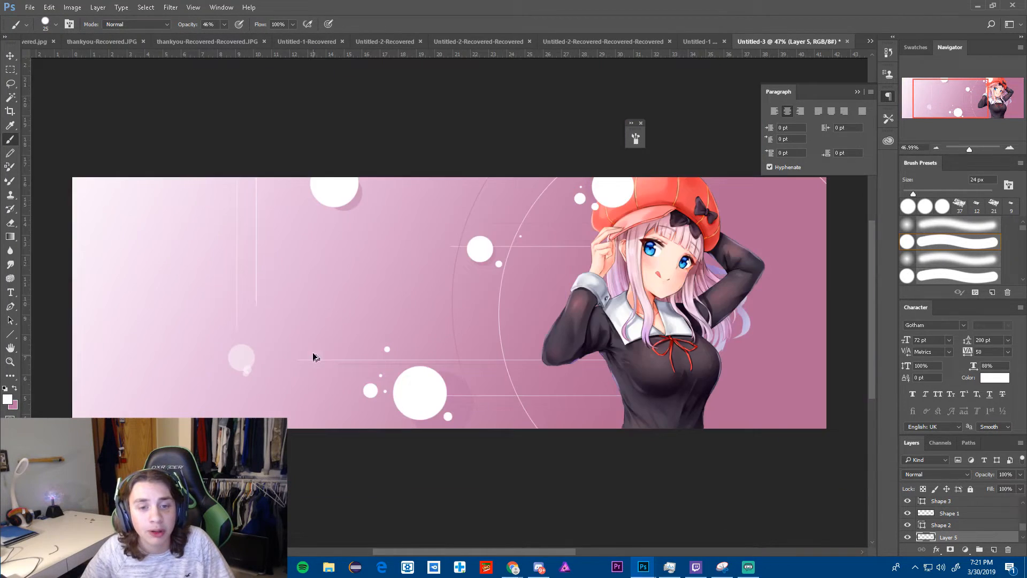
- Set the brush opacity to 24% and paint a large faint white dot and a 45 px one on the upper pale side
click(224, 25)
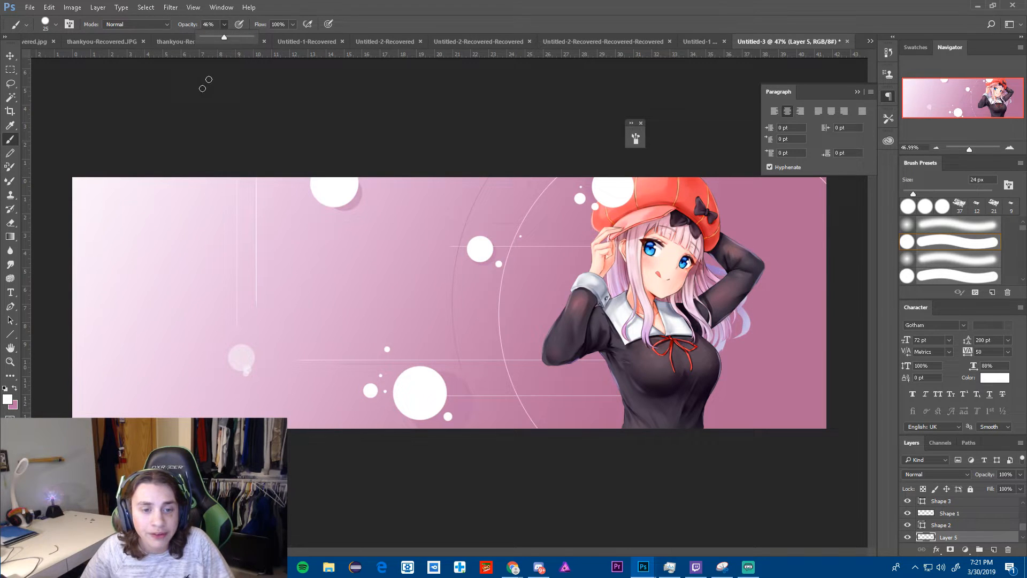
click(213, 37)
drag(197, 204, 214, 202)
click(171, 238)
drag(177, 271, 179, 270)
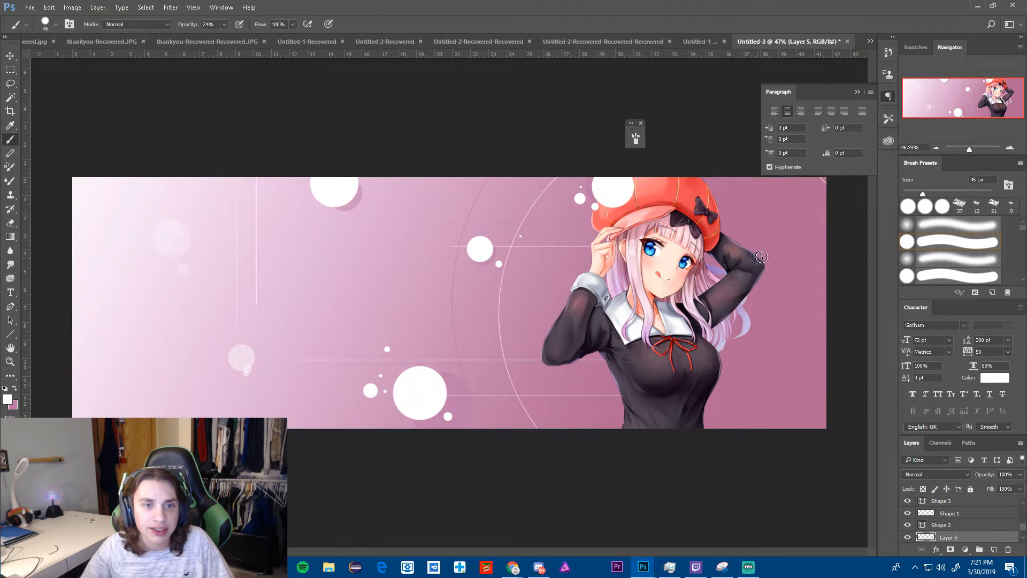
- Set the brush opacity to 100% and paint a large white dot with two smaller ones above the character's raised elbow
scroll(769, 260, down, 3)
right_click(659, 250)
drag(655, 244, 679, 244)
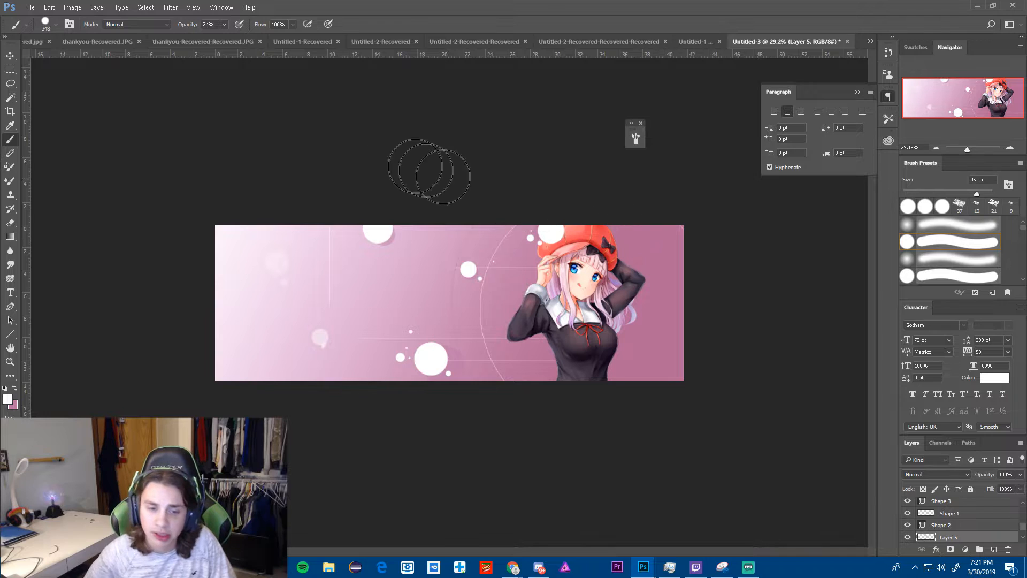
click(224, 26)
scroll(803, 232, up, 3)
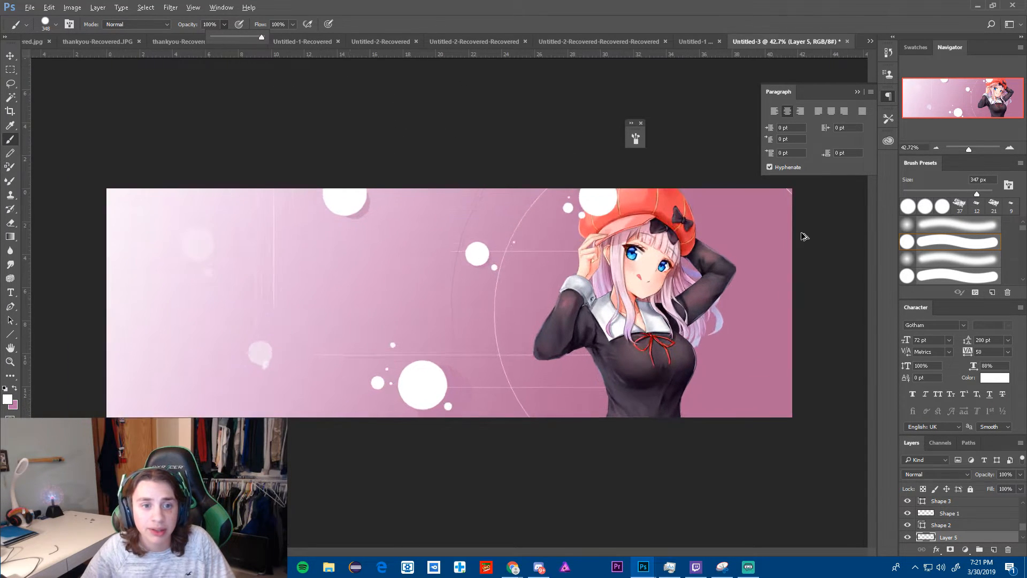
drag(787, 219, 763, 218)
click(764, 216)
mouse_move(795, 252)
mouse_down()
mouse_move(781, 250)
mouse_move(792, 249)
mouse_up()
click(789, 229)
click(790, 251)
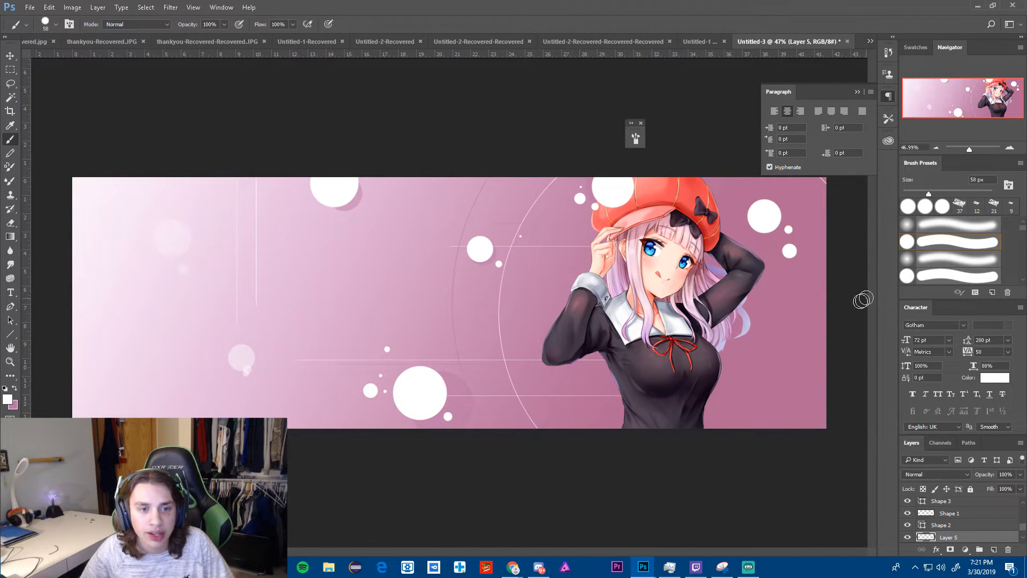
- Paint a 241 px white dot at the lower edge beside the character's torso, plus a small and a medium dot near it
mouse_move(762, 374)
mouse_down()
mouse_move(785, 372)
mouse_move(743, 435)
mouse_move(779, 404)
mouse_up()
click(743, 433)
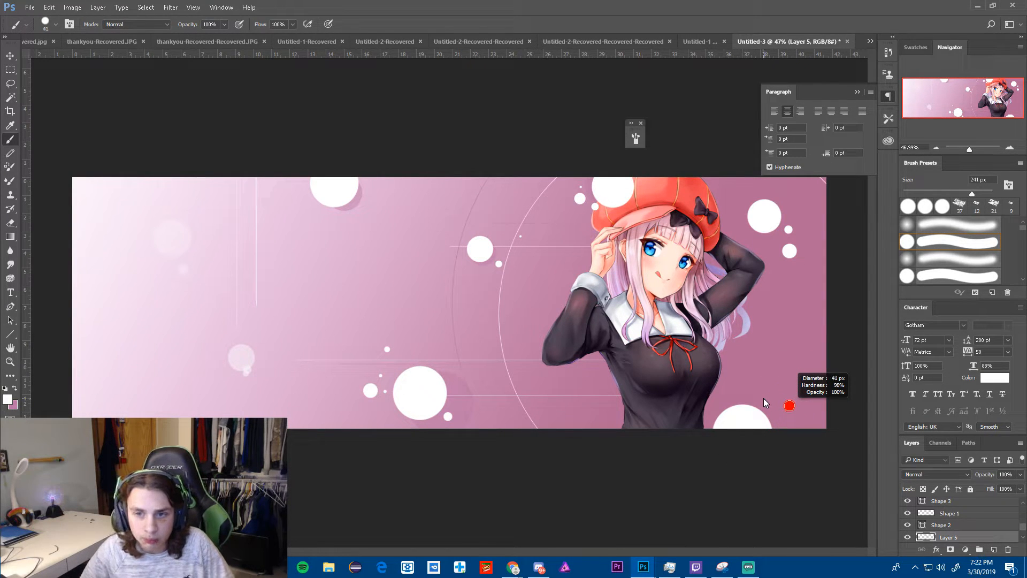
drag(765, 402, 762, 399)
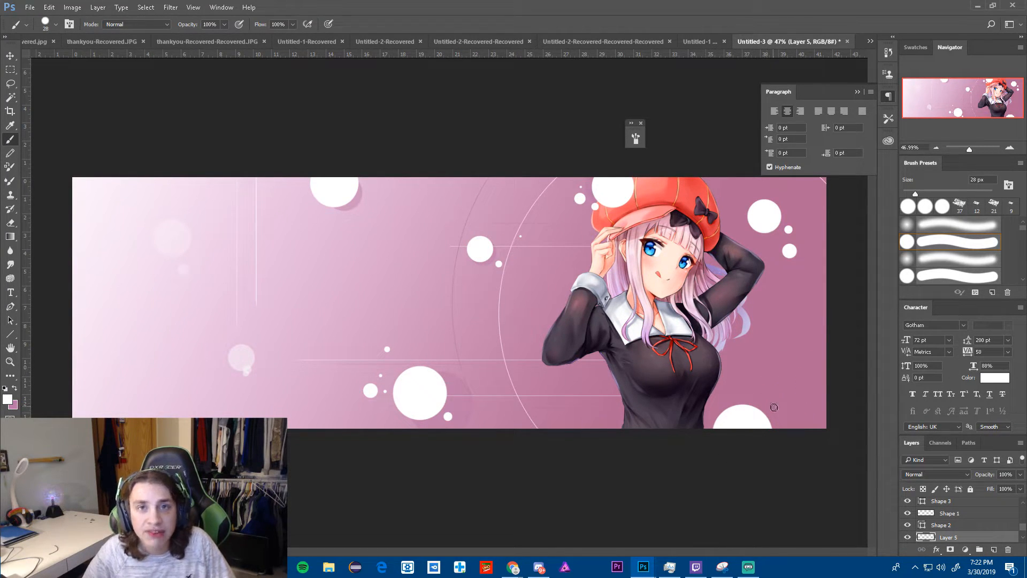
drag(738, 372, 750, 370)
click(744, 356)
- Paint a large white dot cut off by the banner's right edge with smaller dots beside it, the smallest at 11 px
scroll(765, 383, down, 1)
scroll(763, 378, up, 1)
right_click(831, 315)
mouse_move(811, 290)
mouse_down()
mouse_move(831, 292)
mouse_move(809, 320)
mouse_move(791, 315)
mouse_up()
click(839, 315)
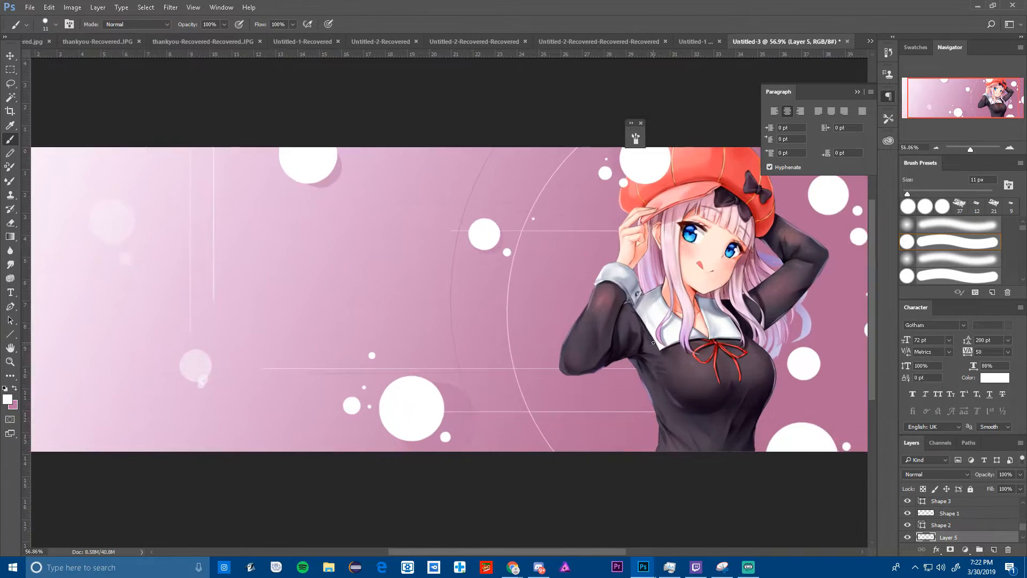
- Draw a white and a pink 1 px horizontal line beside the character's torso, and try another one higher up
drag(737, 380, 867, 381)
drag(737, 390, 850, 391)
key(x)
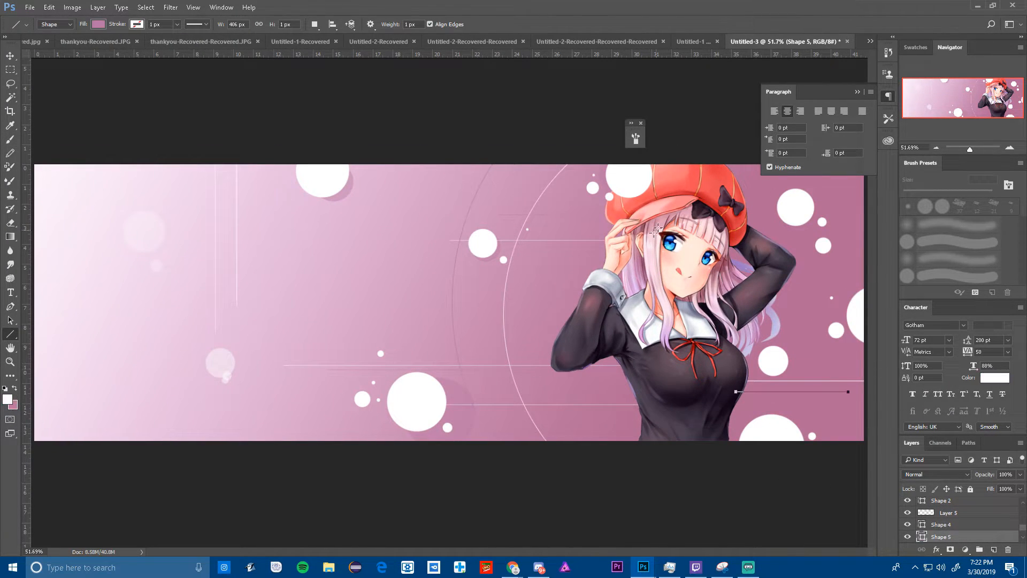
drag(748, 272, 849, 272)
key(ctrl+z)
- Duplicate the character render and shift the lower copy slightly left and down as an offset silhouette
click(955, 512)
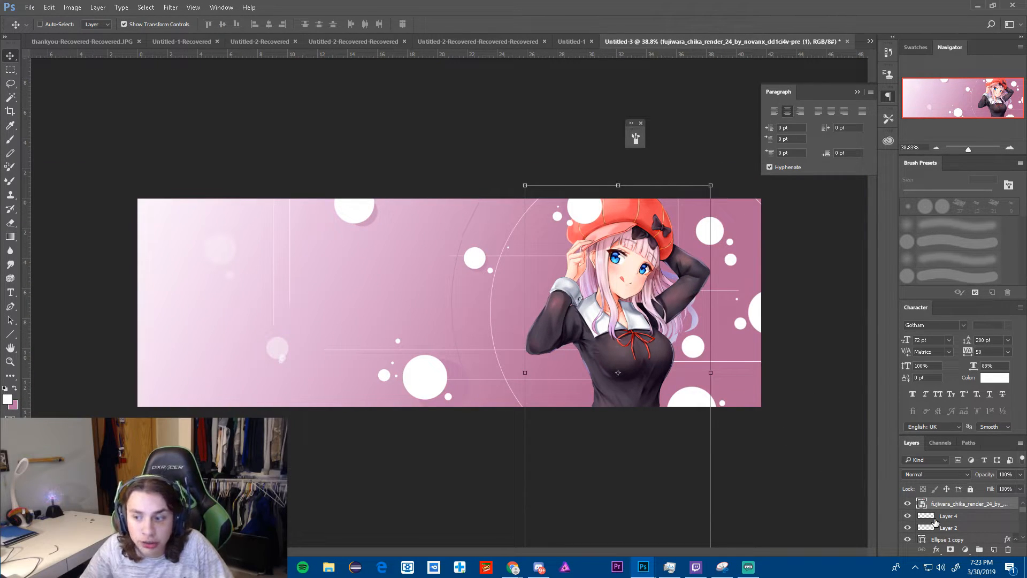
key(ctrl+j)
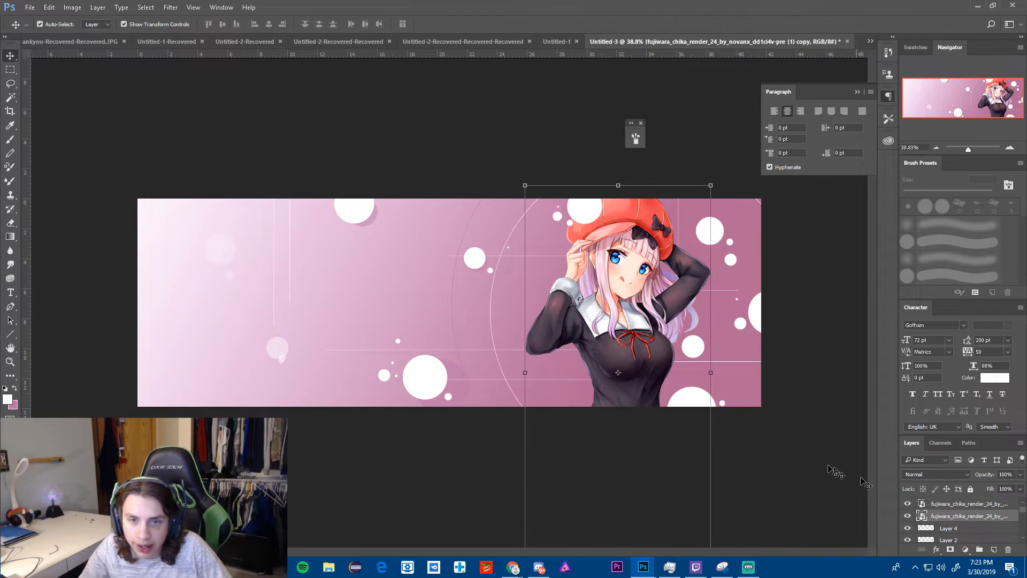
mouse_move(633, 369)
mouse_down()
mouse_move(575, 368)
mouse_move(613, 370)
mouse_up()
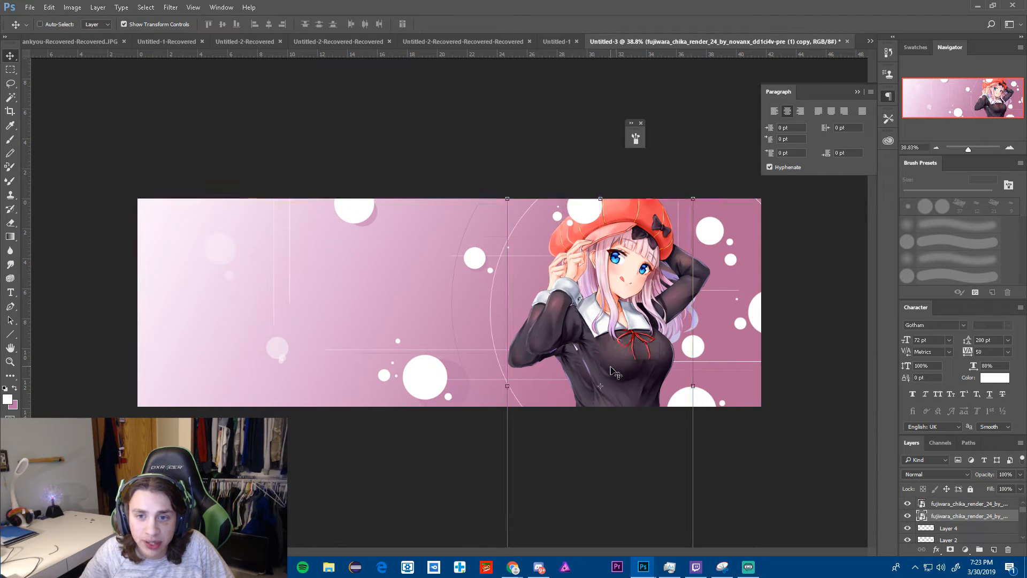
- Apply a Color Overlay in pale pink #f6e9f4 at Normal blend mode and 100% opacity to the offset render copy
right_click(940, 514)
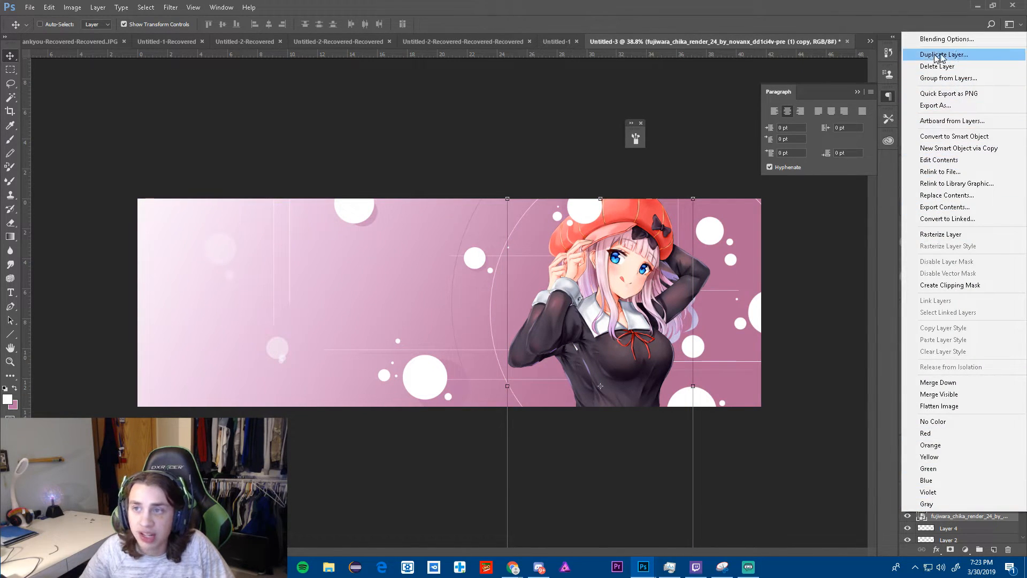
click(934, 39)
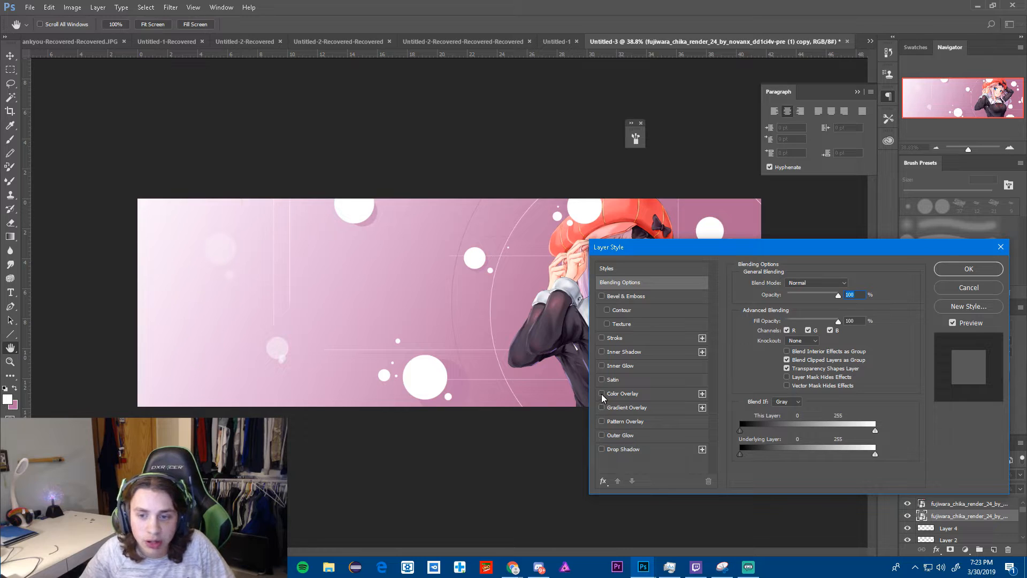
click(602, 394)
click(637, 393)
click(855, 282)
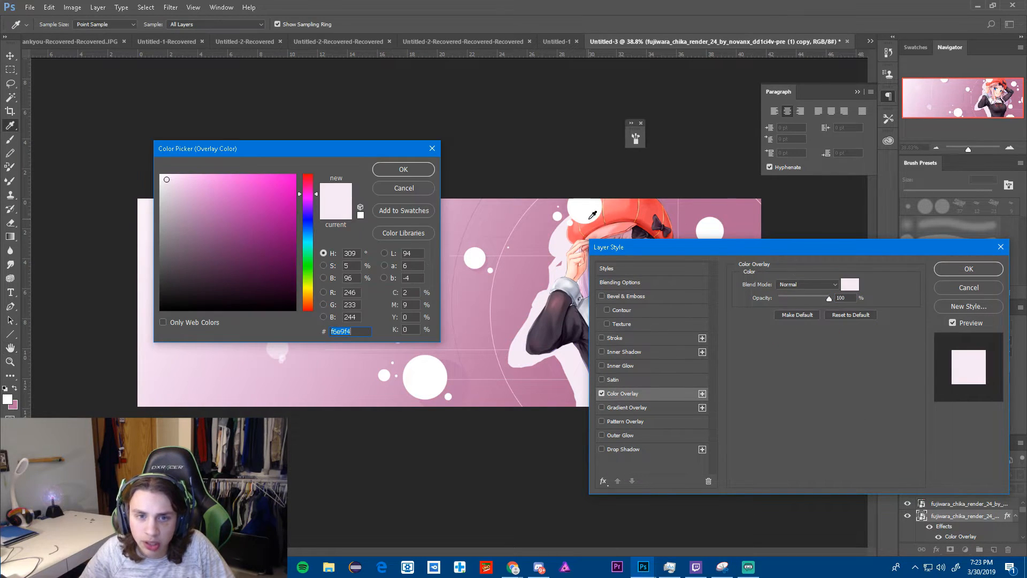
click(577, 212)
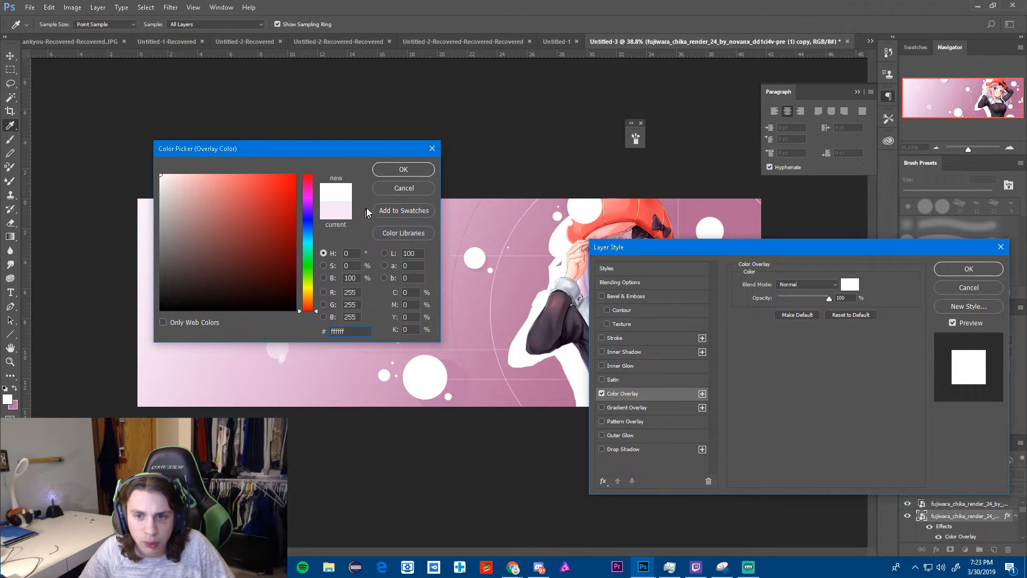
key(Escape)
click(851, 284)
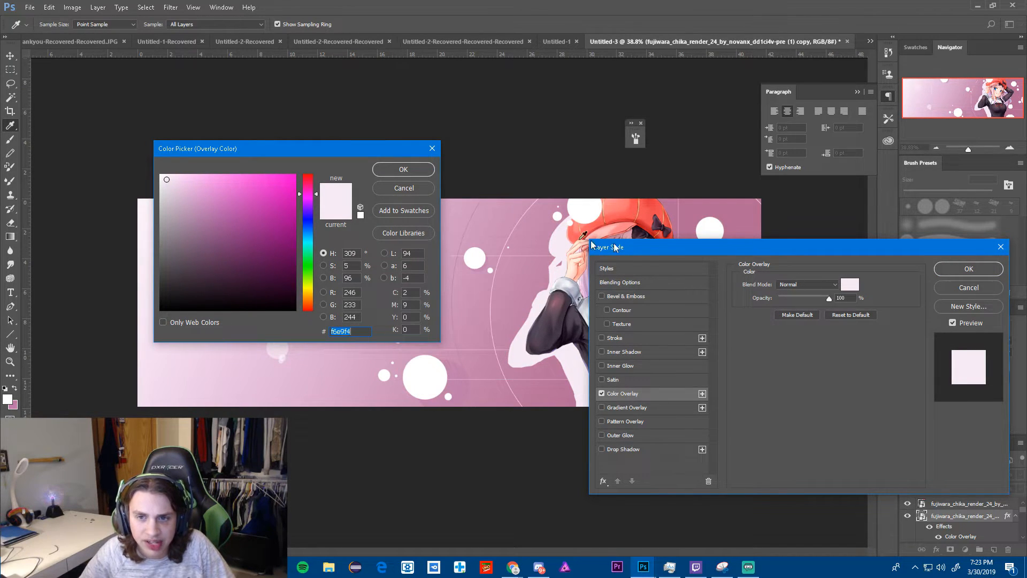
click(402, 170)
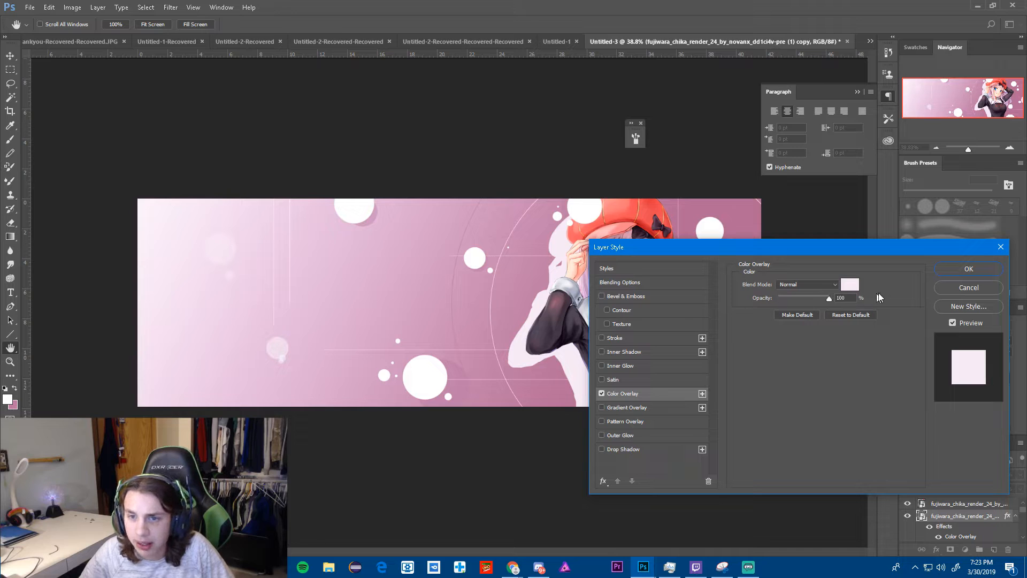
click(967, 271)
- Add the white title text "Evo Draws" in 72 pt Gotham in the left part of the banner
scroll(513, 291, up, 6)
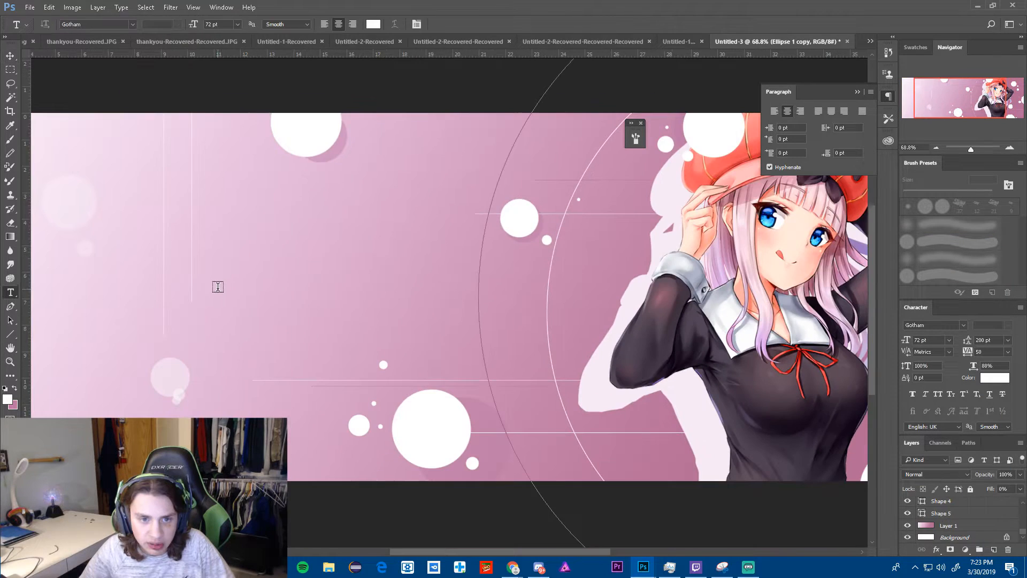
click(219, 286)
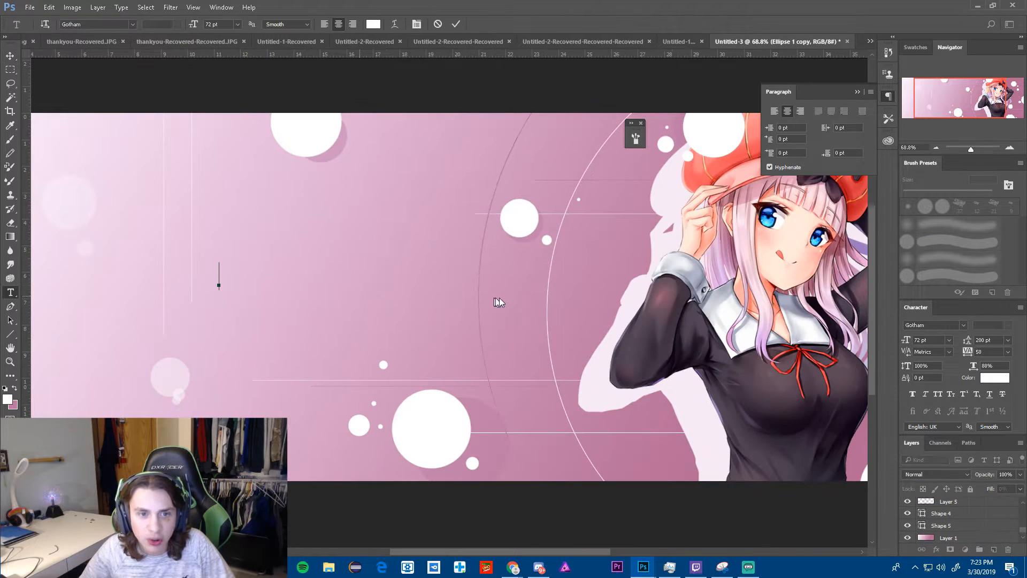
text(Evo Draws)
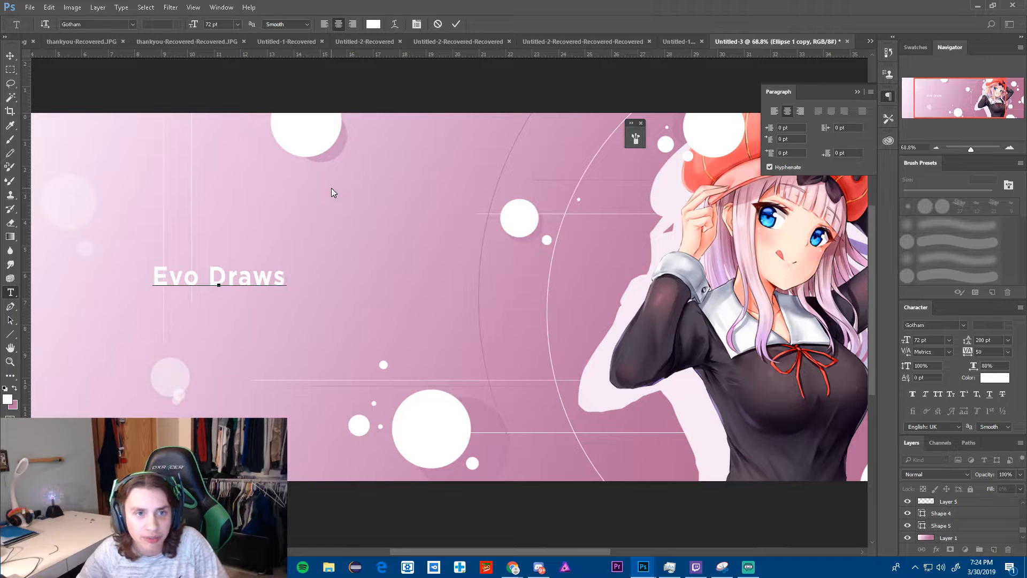
text(.)
key(BackSpace)
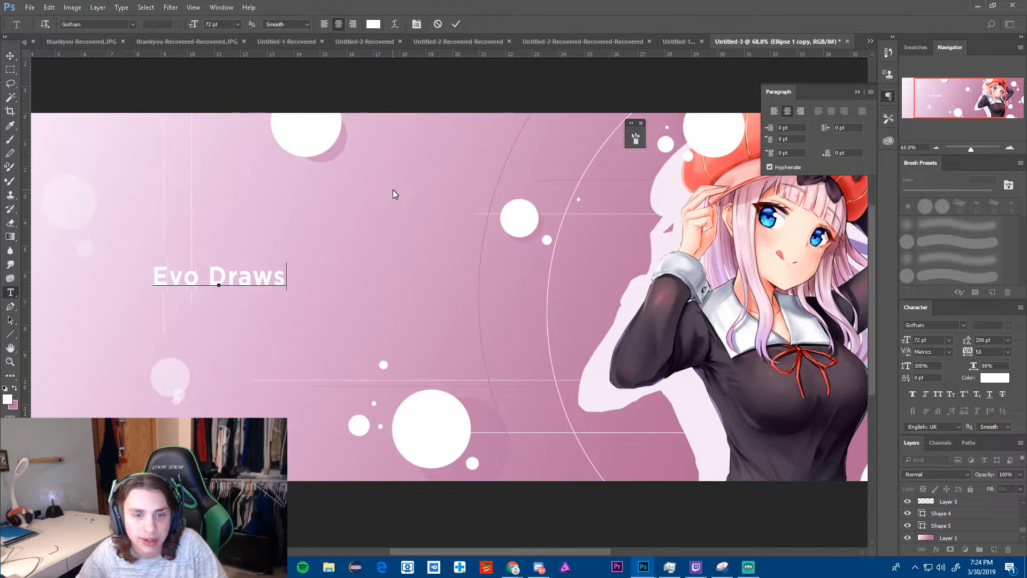
click(456, 24)
click(10, 55)
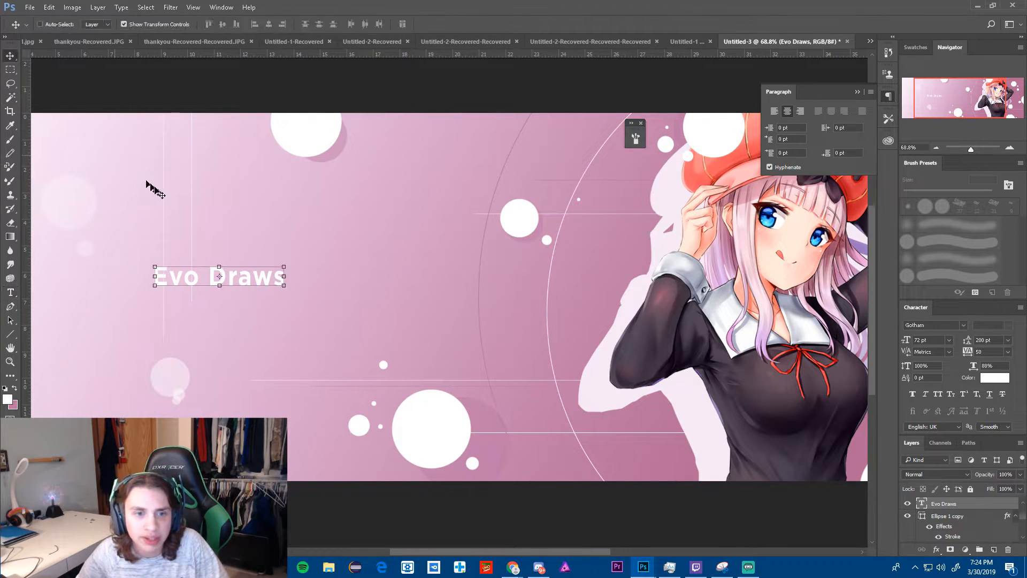
- Scale the title text up to about 92 pt and shift it slightly to the right
mouse_move(255, 280)
mouse_down()
mouse_move(300, 286)
mouse_move(410, 251)
mouse_move(370, 262)
mouse_up()
key(ctrl+t)
click(473, 25)
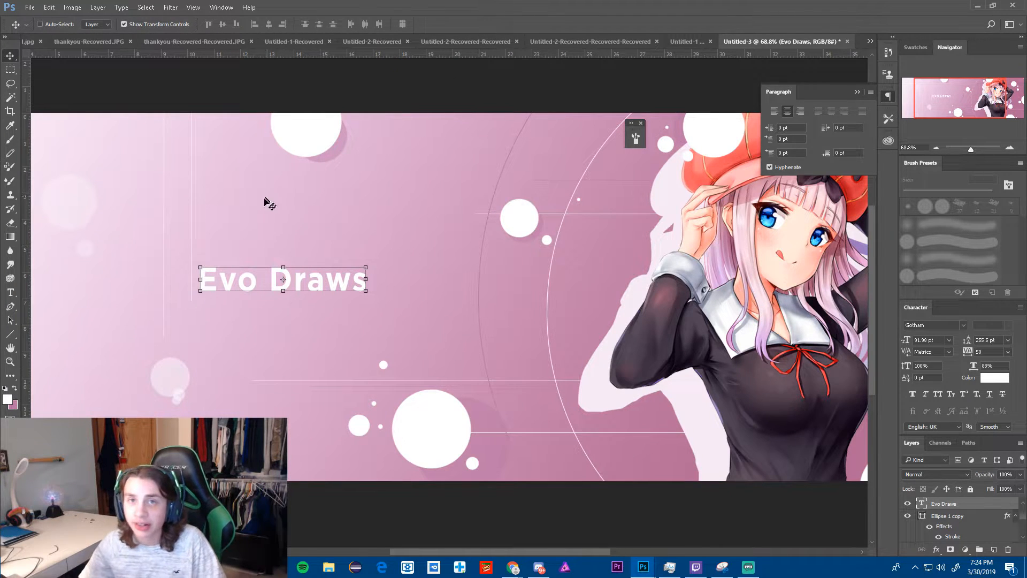
- Paint a pink dot at 50% brush opacity beside the title's first letter and move its layer beneath the text
scroll(257, 197, down, 4)
scroll(328, 231, up, 7)
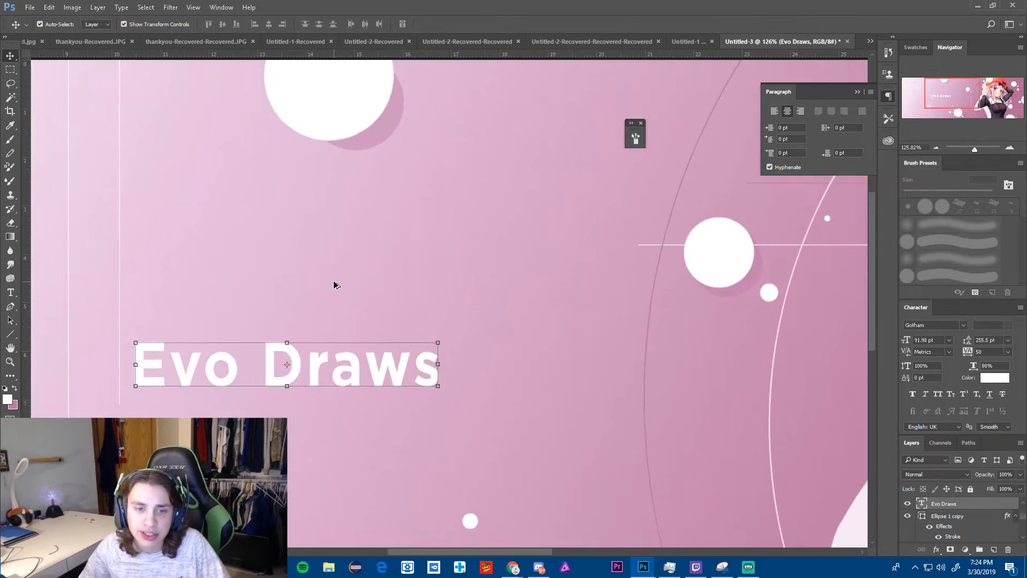
click(12, 335)
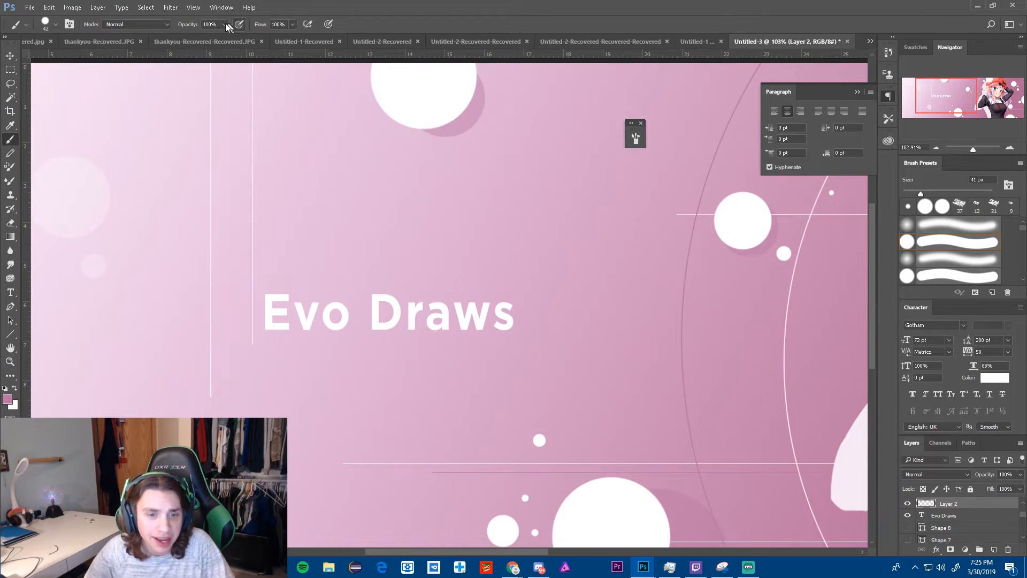
click(225, 24)
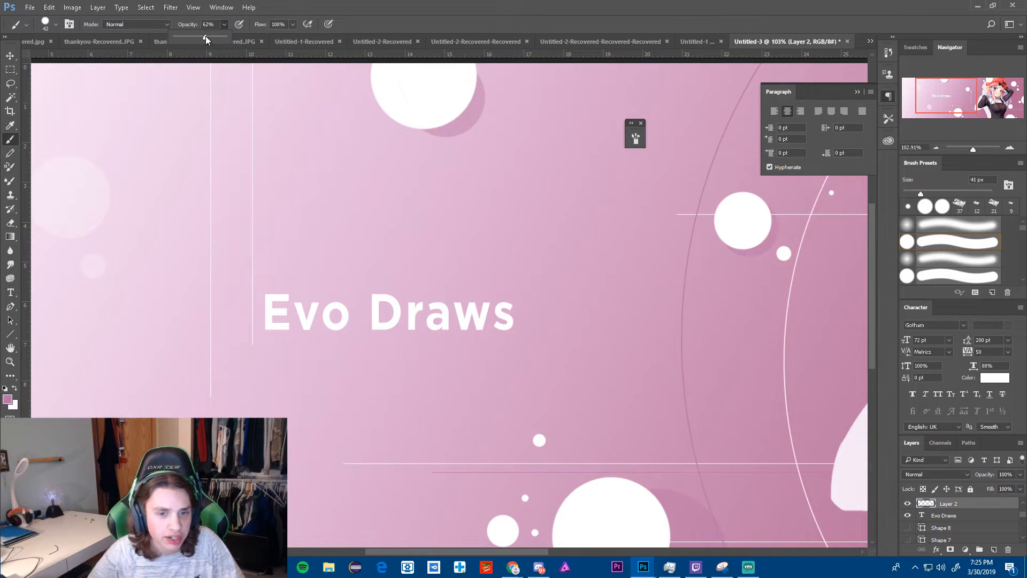
click(255, 333)
key(ctrl+z)
click(261, 324)
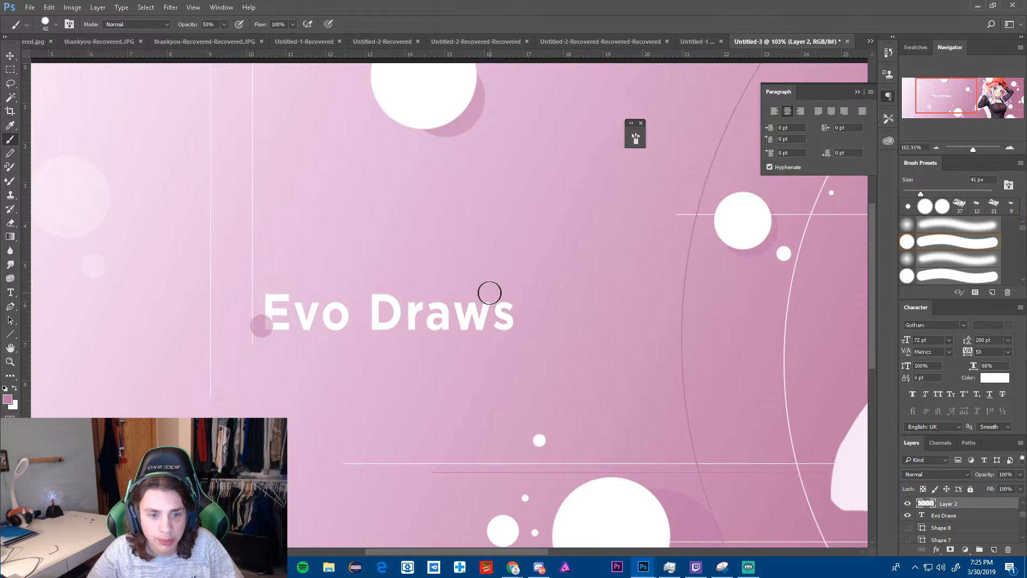
drag(927, 504, 927, 522)
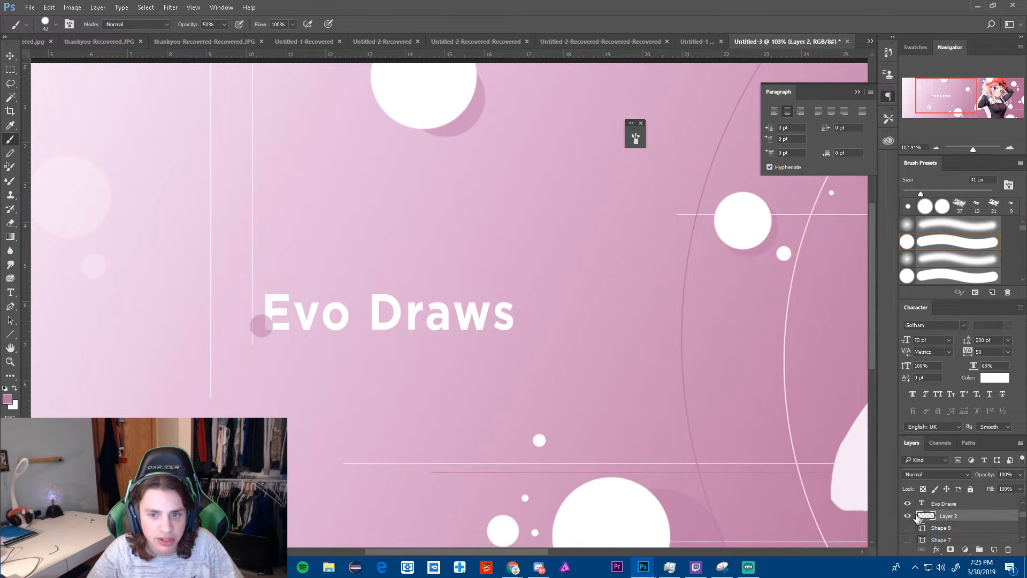
- Paint a 15 px white dot at 100% opacity above the title's start and a smaller one right after its last letter
alt+right_click(497, 304)
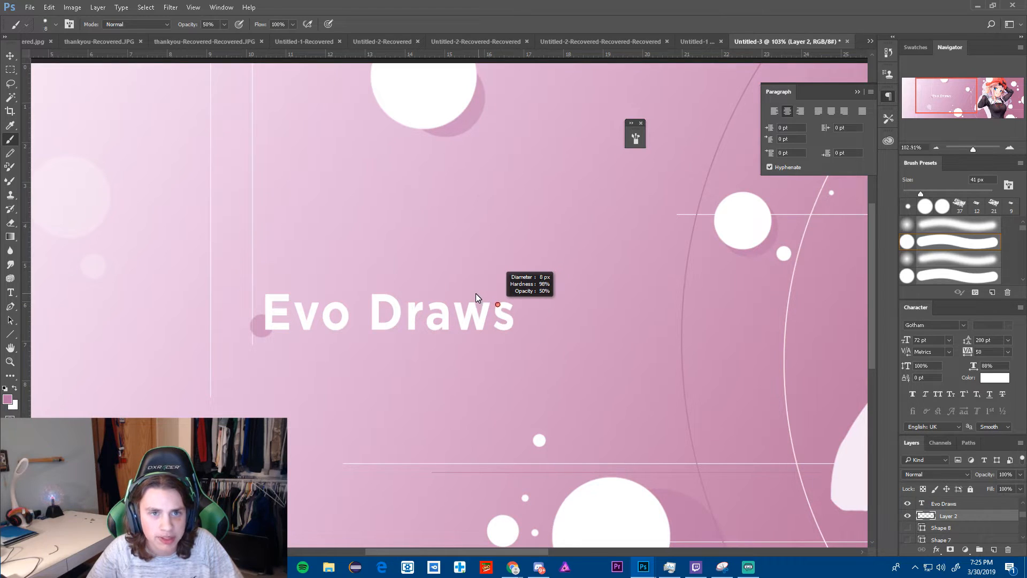
click(222, 25)
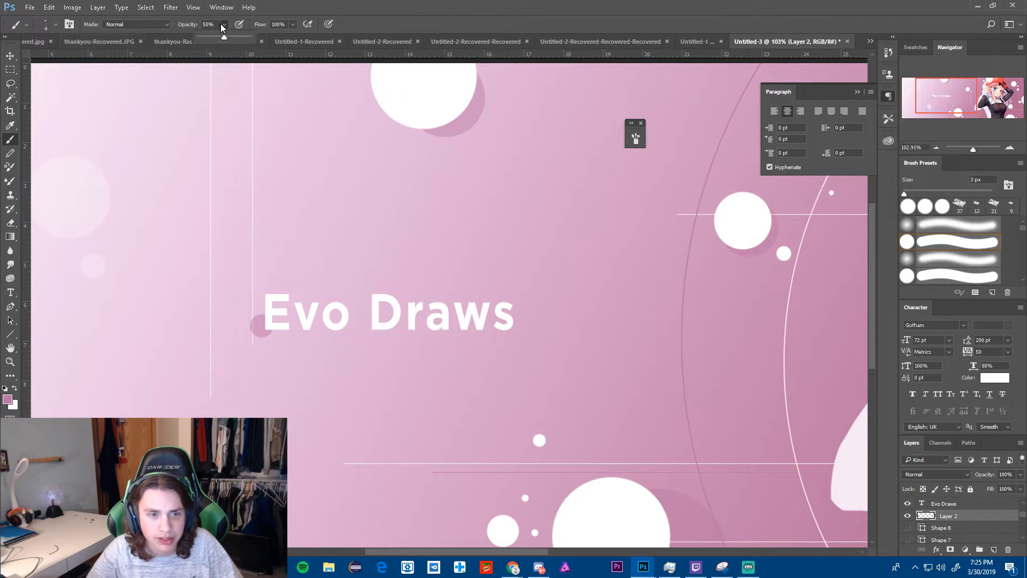
click(283, 235)
alt+right_click(285, 236)
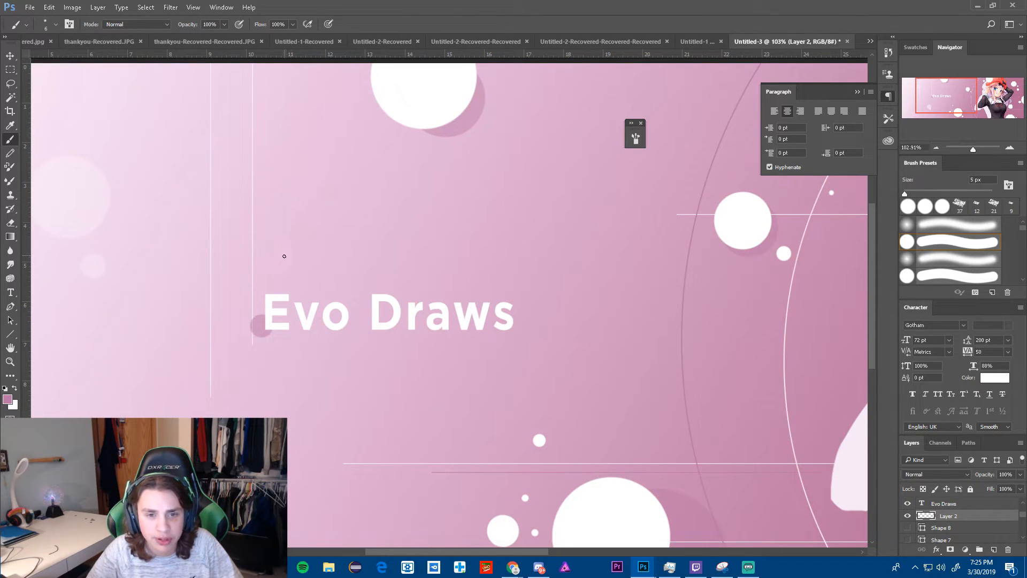
alt+right_click(280, 259)
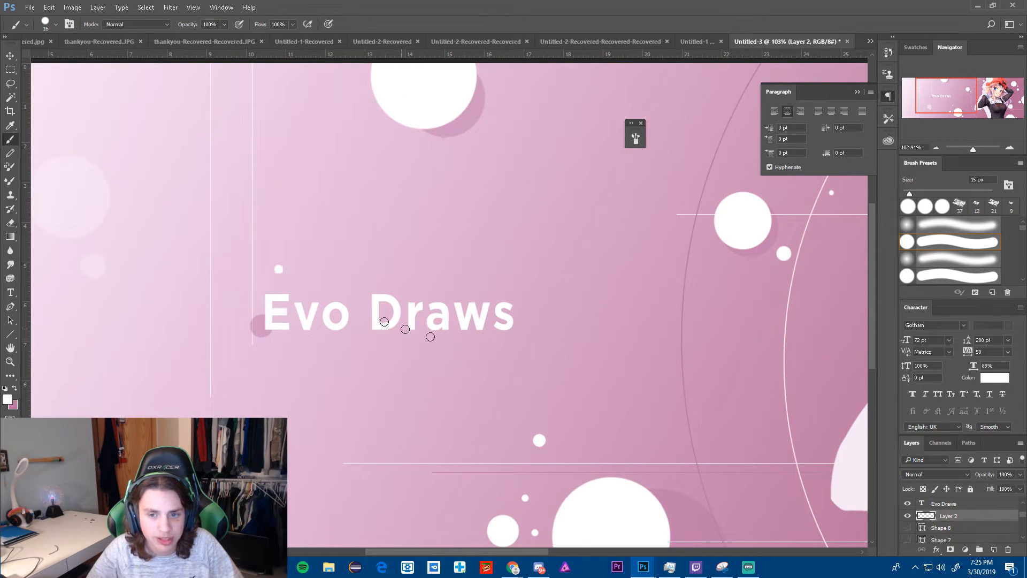
alt+right_click(527, 336)
alt+right_click(516, 360)
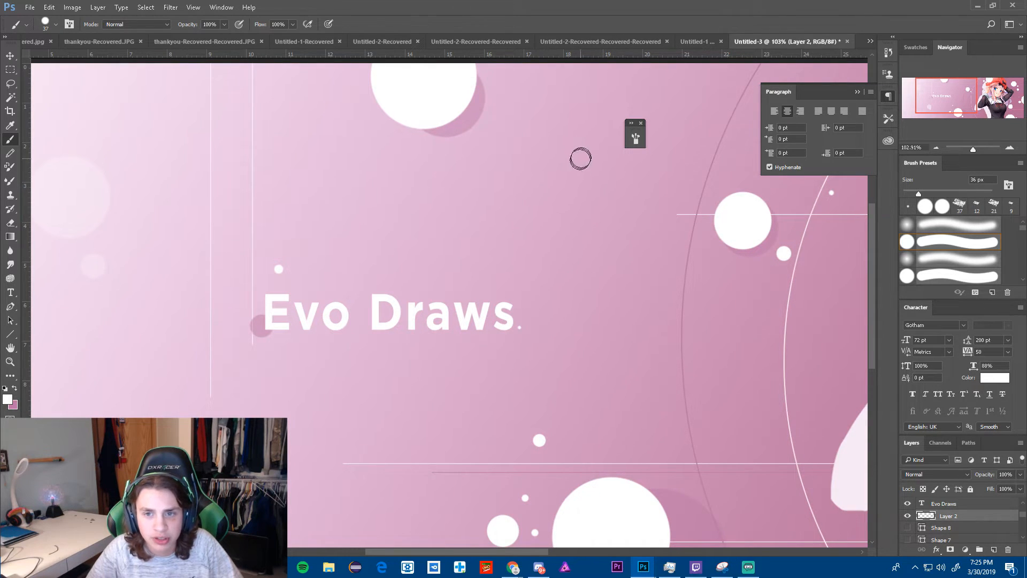
- Paint a cluster of small white dots above and to the right of the title, starting with a 17 px dot
alt+right_click(598, 134)
click(563, 164)
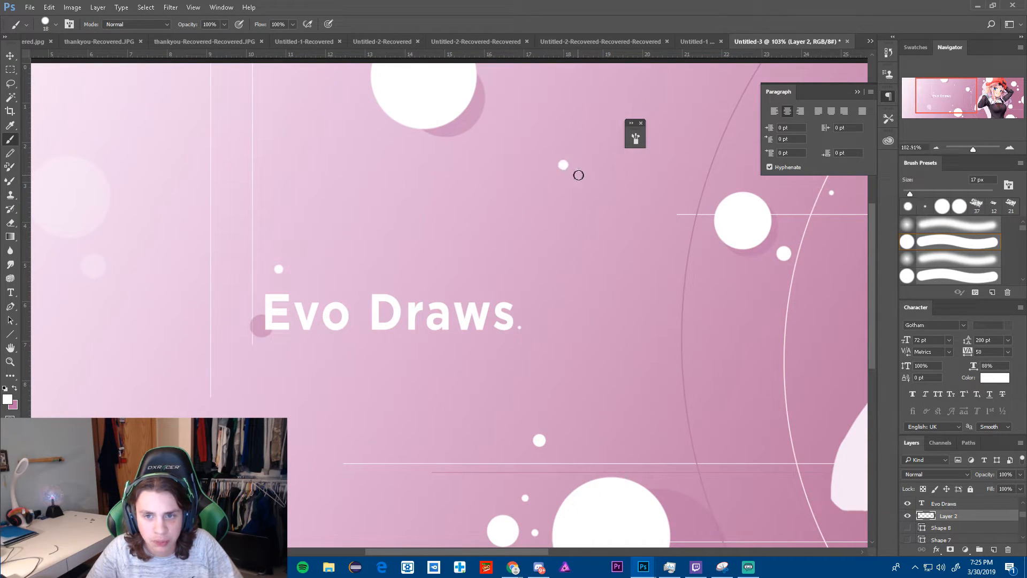
alt+right_click(579, 175)
click(578, 175)
alt+right_click(563, 185)
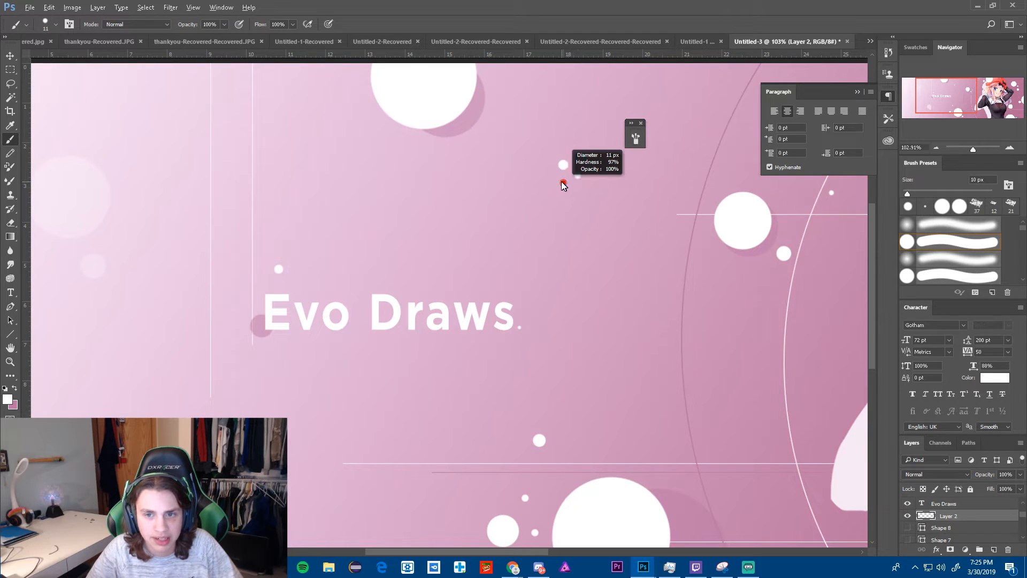
key(ctrl+0)
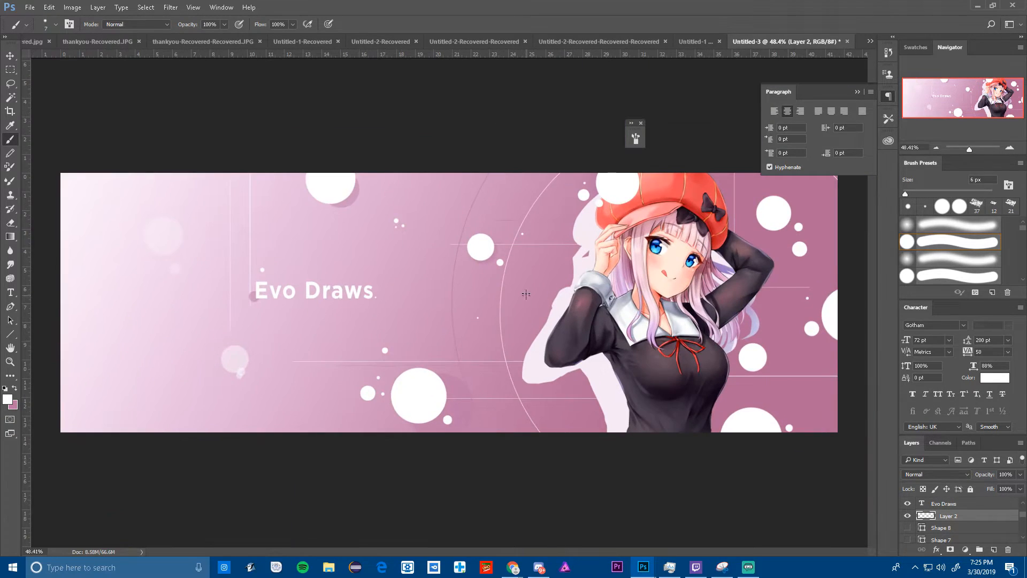
- Paint small white dots of about 10 px at 61% brush opacity near the banner's lower-left corner
scroll(489, 317, down, 1)
key(6)
key(1)
alt+right_click(162, 386)
click(161, 384)
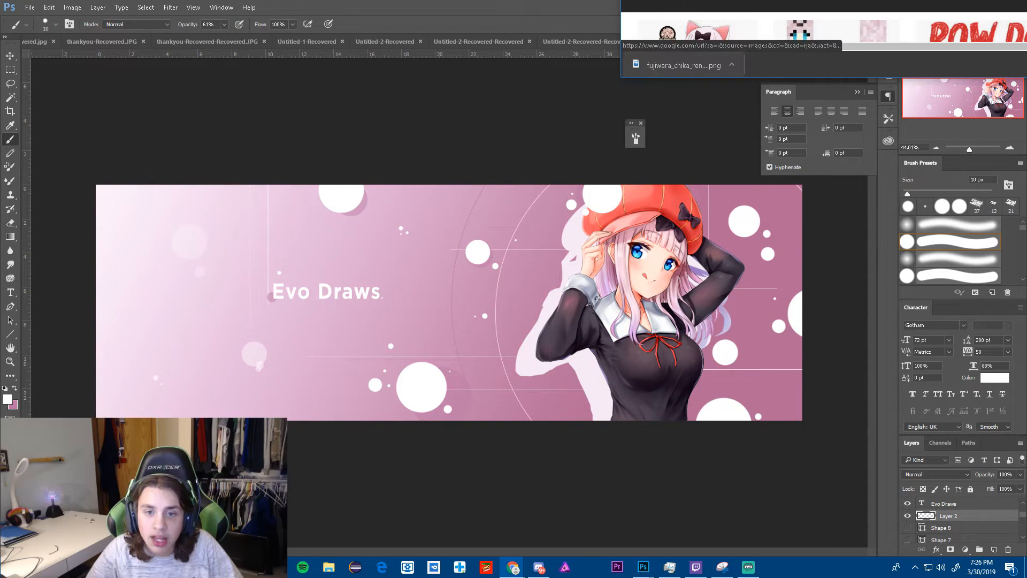
- Switch to Chrome and look through the transparent Google image results for another Chika Fujiwara render
drag(872, 1, 262, 0)
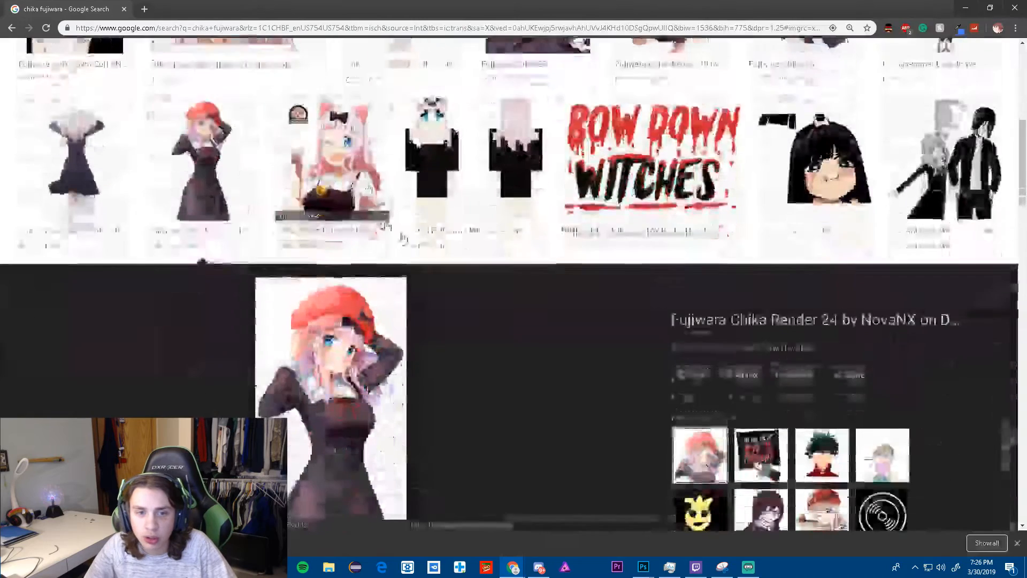
scroll(491, 262, down, 8)
scroll(490, 273, up, 2)
scroll(490, 275, up, 10)
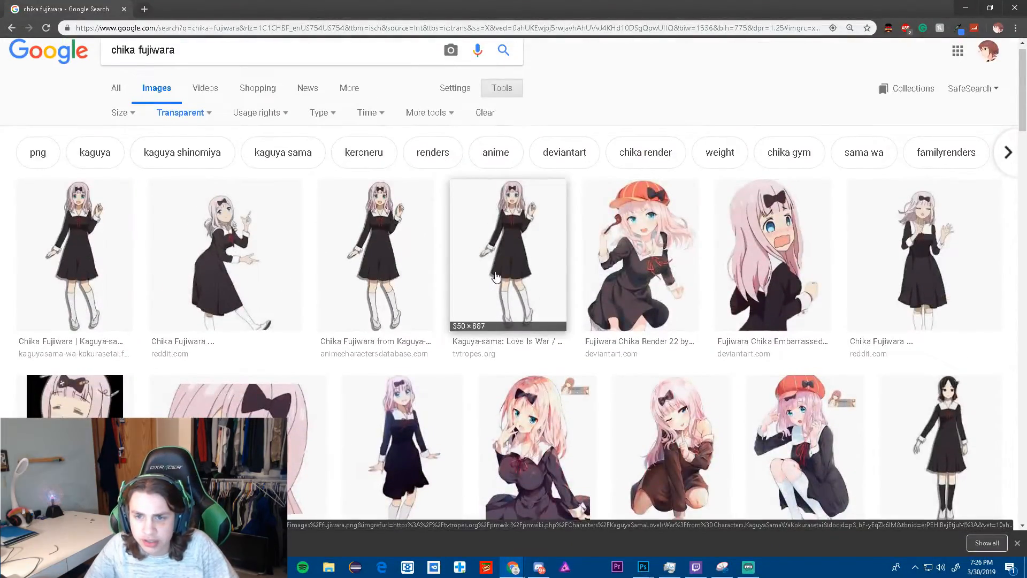
scroll(497, 277, up, 1)
scroll(576, 273, down, 5)
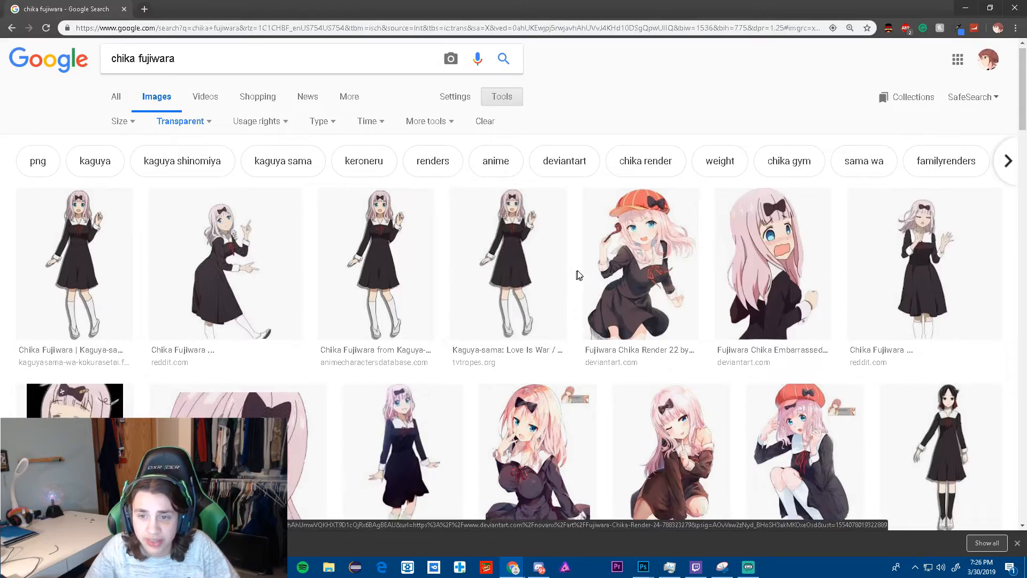
scroll(587, 269, down, 15)
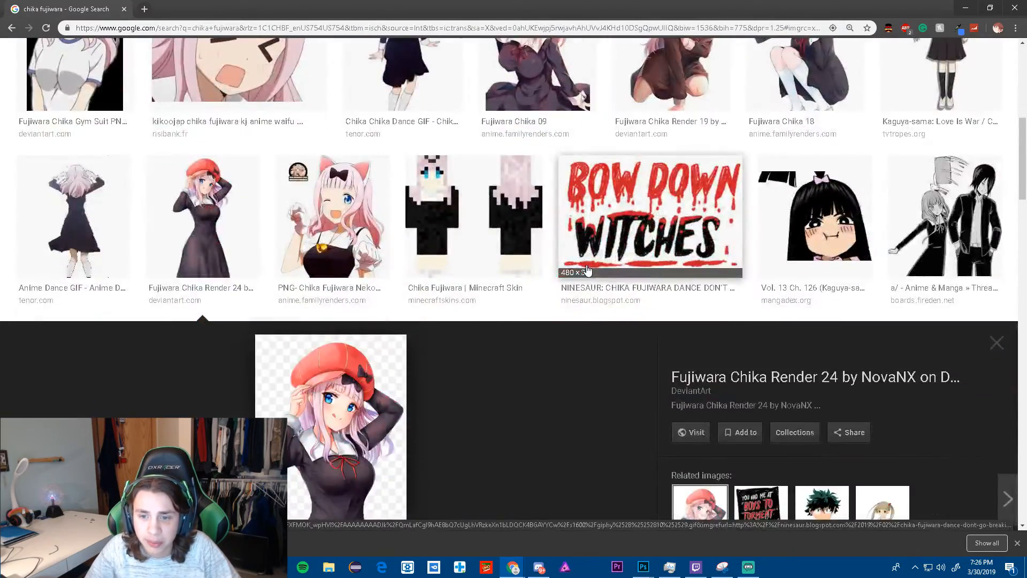
scroll(587, 269, down, 12)
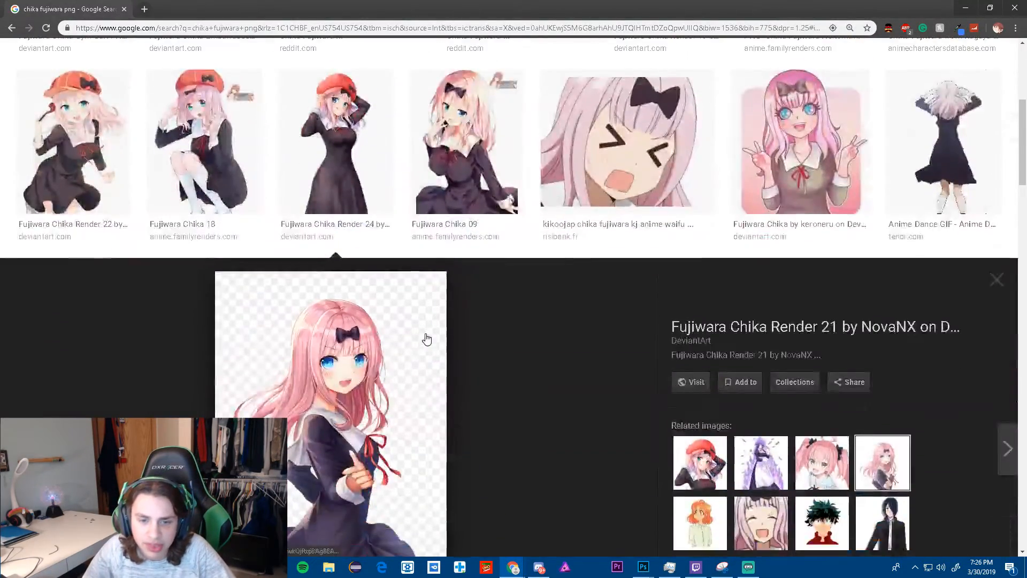
- Save the Fujiwara Chika Render 21 image to the computer
scroll(426, 339, down, 3)
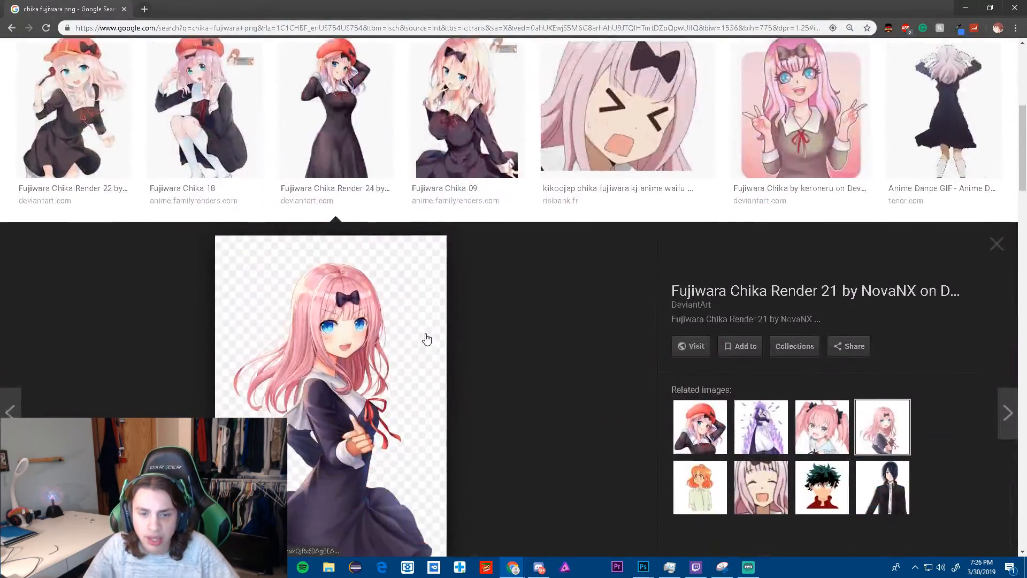
scroll(396, 337, up, 2)
right_click(373, 345)
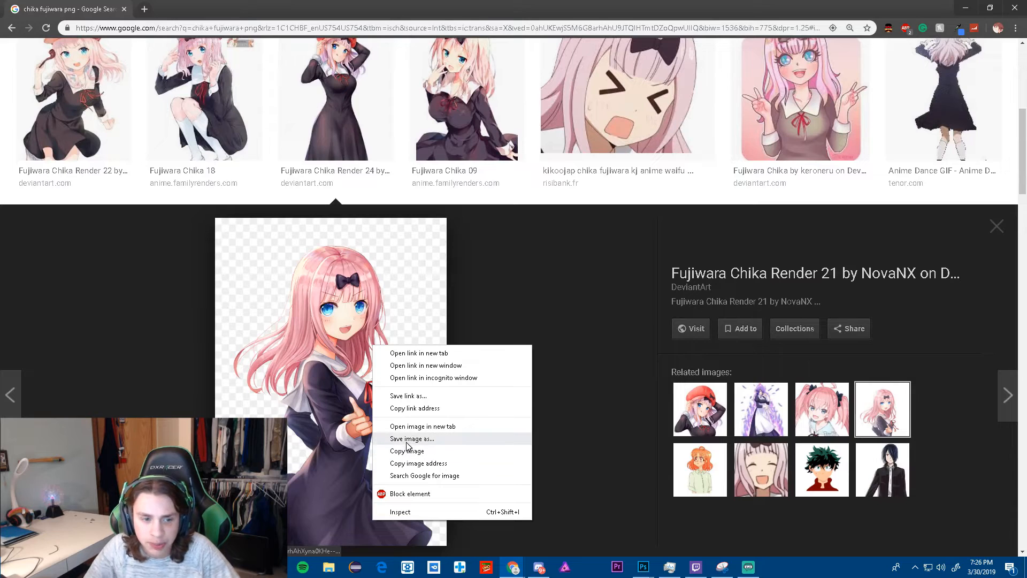
click(408, 439)
click(594, 370)
- Place the saved render 21 image in the Photoshop banner, scaled to about 1156%, with the face filling the left end
drag(783, 7, 1026, 0)
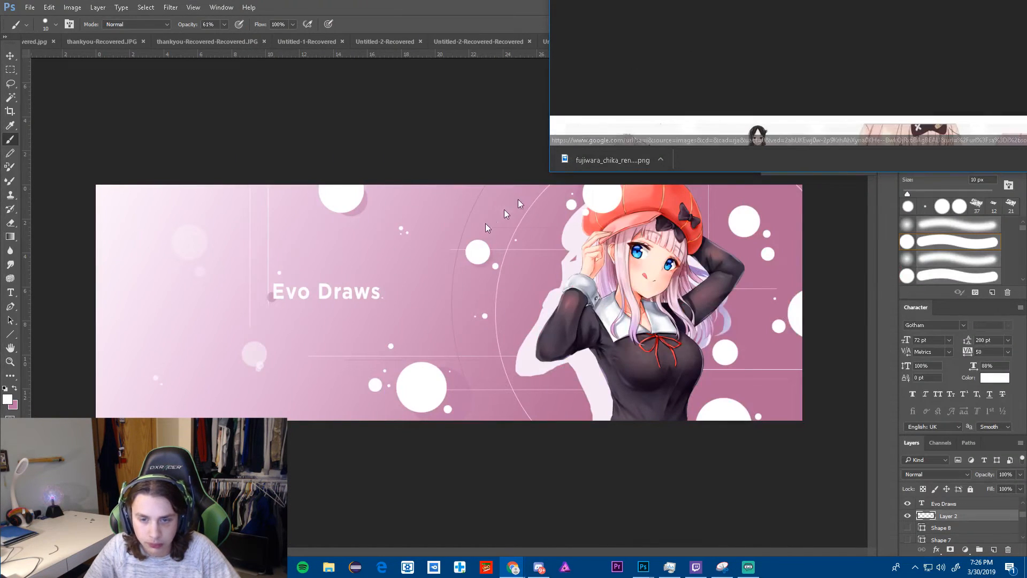
drag(599, 164, 101, 402)
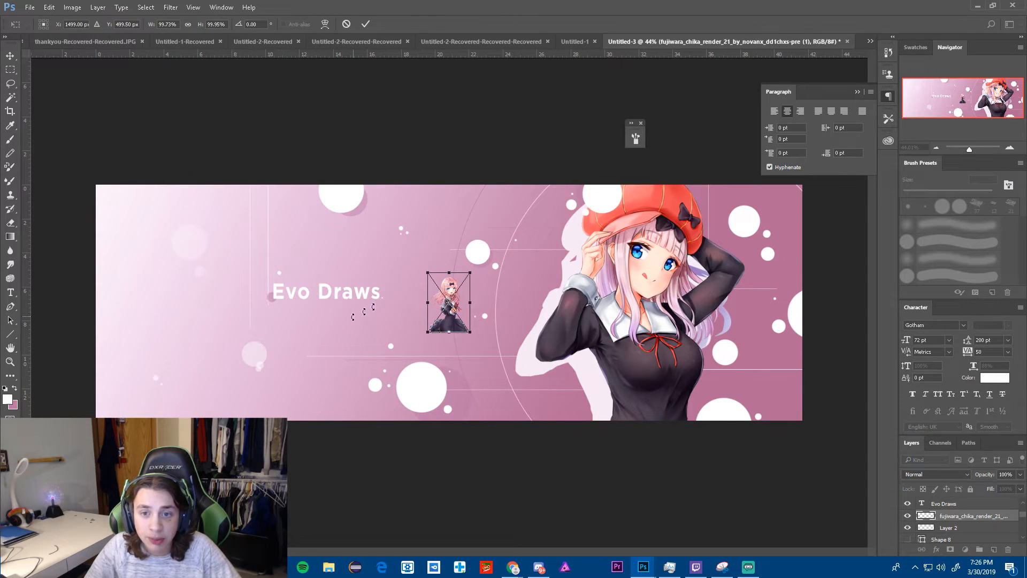
drag(471, 273, 924, 80)
drag(733, 144, 193, 474)
scroll(149, 328, down, 5)
drag(244, 309, 275, 367)
scroll(283, 322, up, 3)
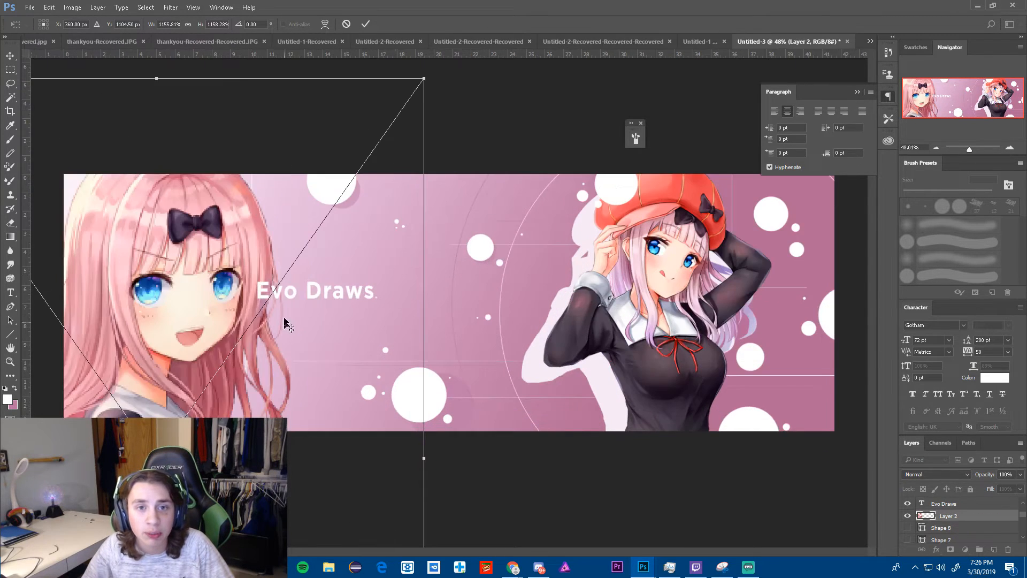
key(Return)
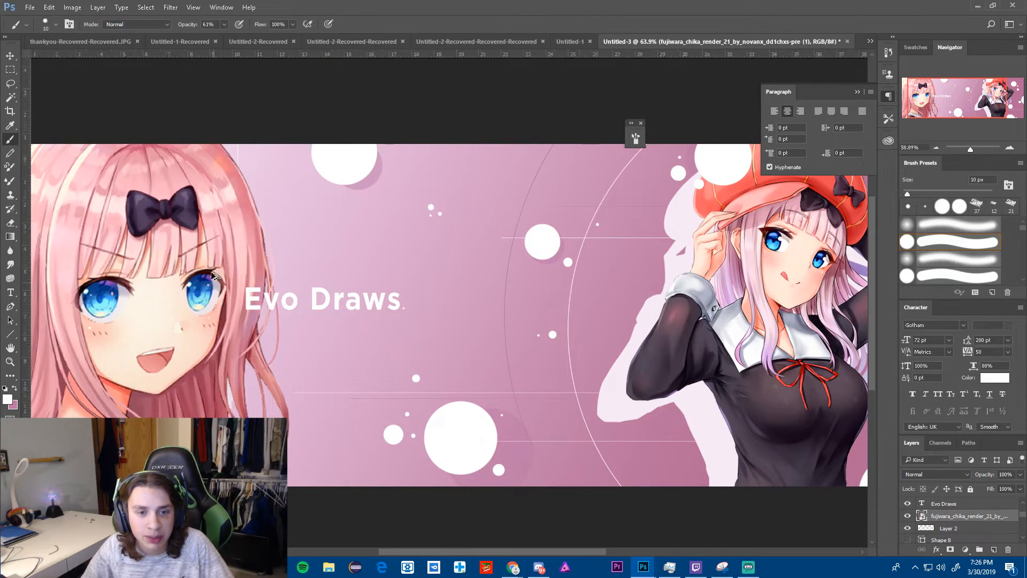
- Shift the large face render slightly left and down within the banner
scroll(455, 260, down, 5)
click(460, 253)
click(549, 222)
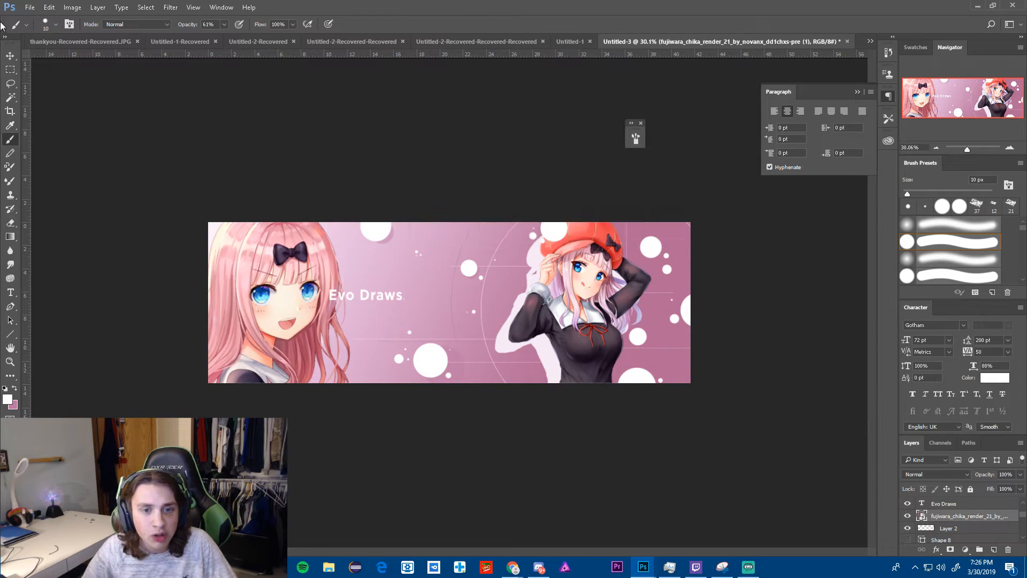
key(v)
drag(256, 296, 256, 308)
- Move the face render's layer beneath the gradient Layer 1 and place a duplicate of that gradient below the render
scroll(941, 525, down, 5)
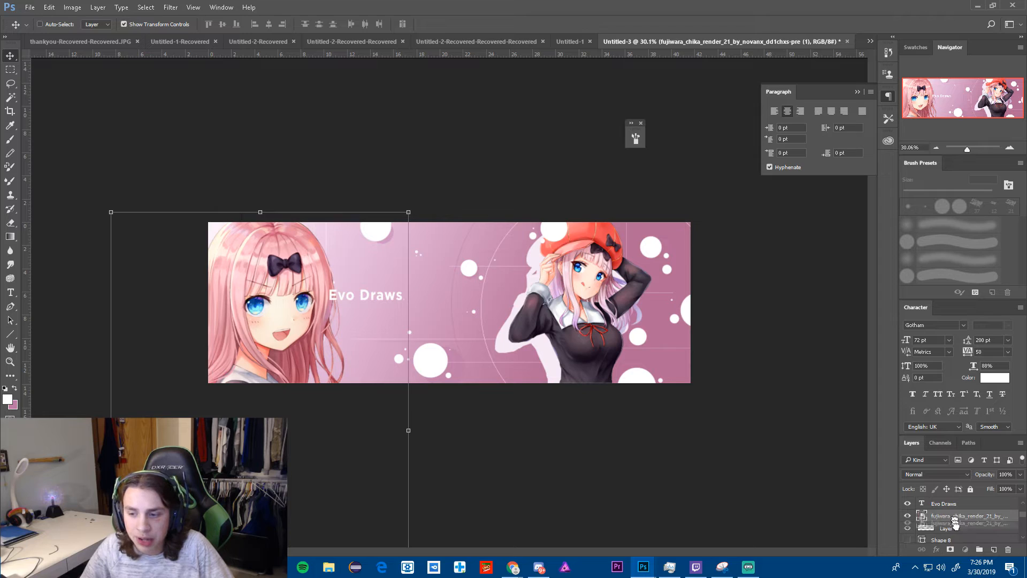
drag(958, 576, 948, 539)
click(949, 517)
key(ctrl+j)
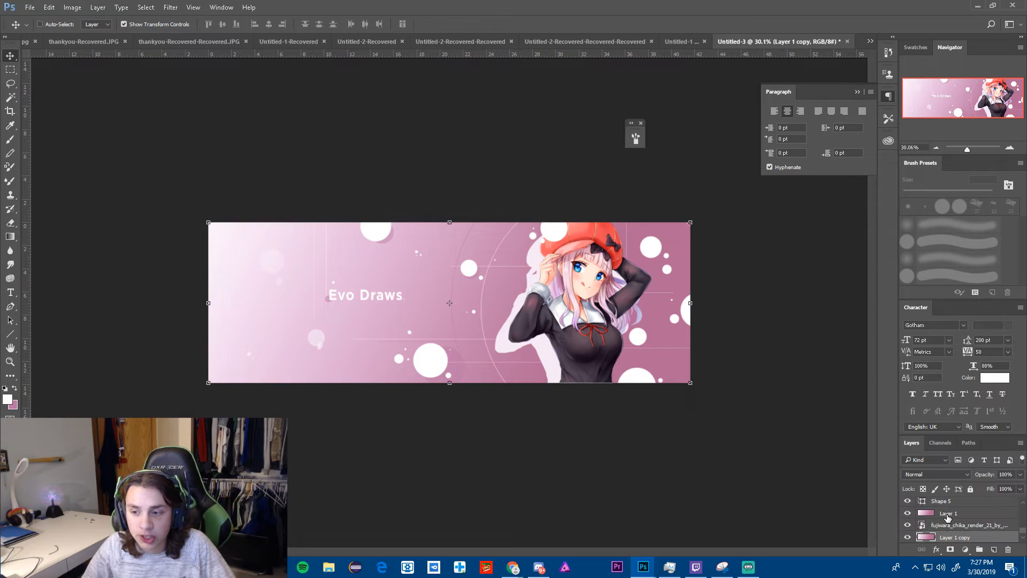
- Lower the opacity of the upper gradient, Layer 1, to about 79% so the face render shows through faintly
click(948, 515)
click(1020, 475)
drag(1003, 491, 1010, 491)
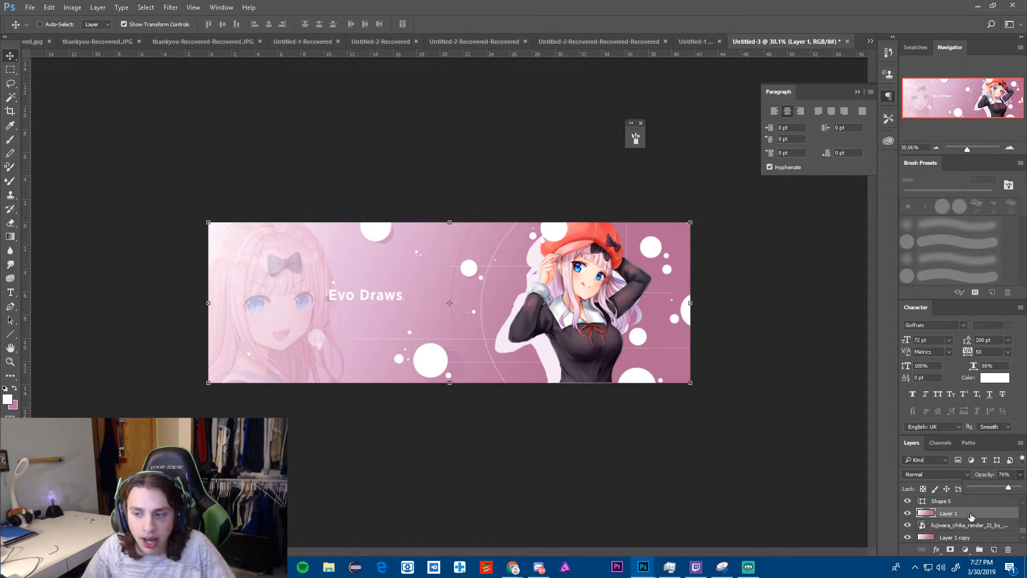
- Add a Black & White adjustment layer above the large face render and clip it to that render only
click(973, 525)
click(966, 550)
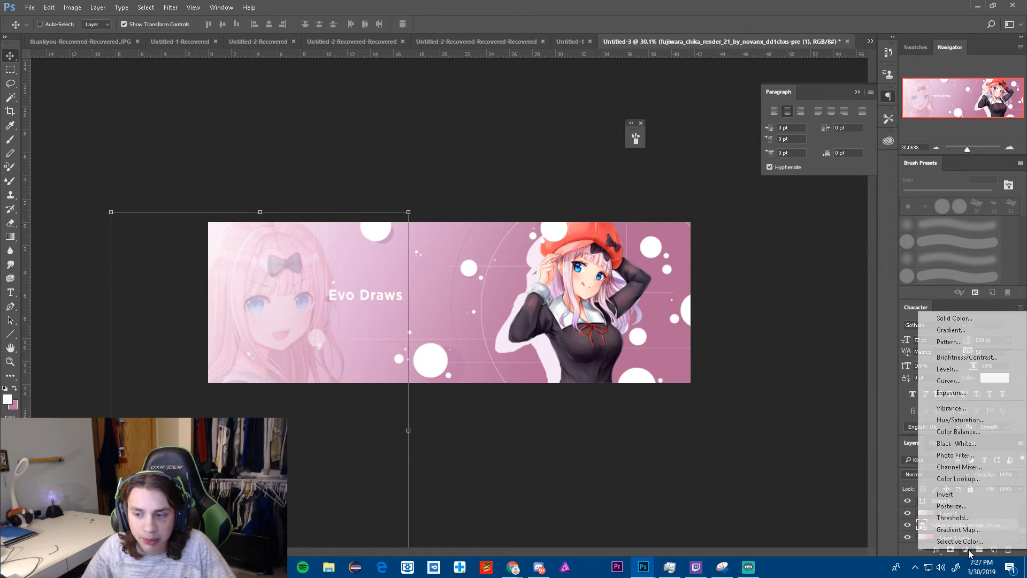
click(985, 443)
right_click(943, 526)
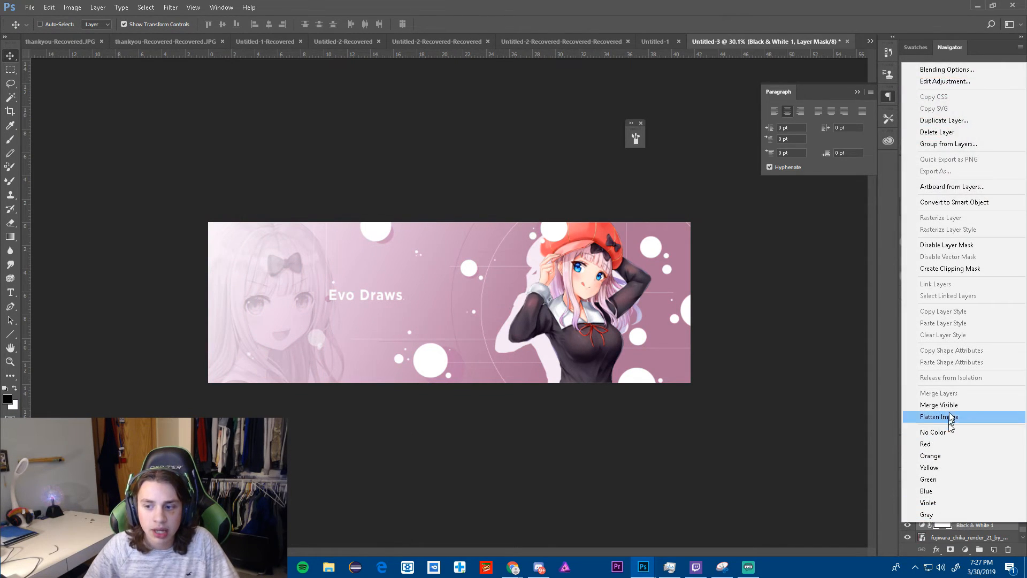
click(946, 331)
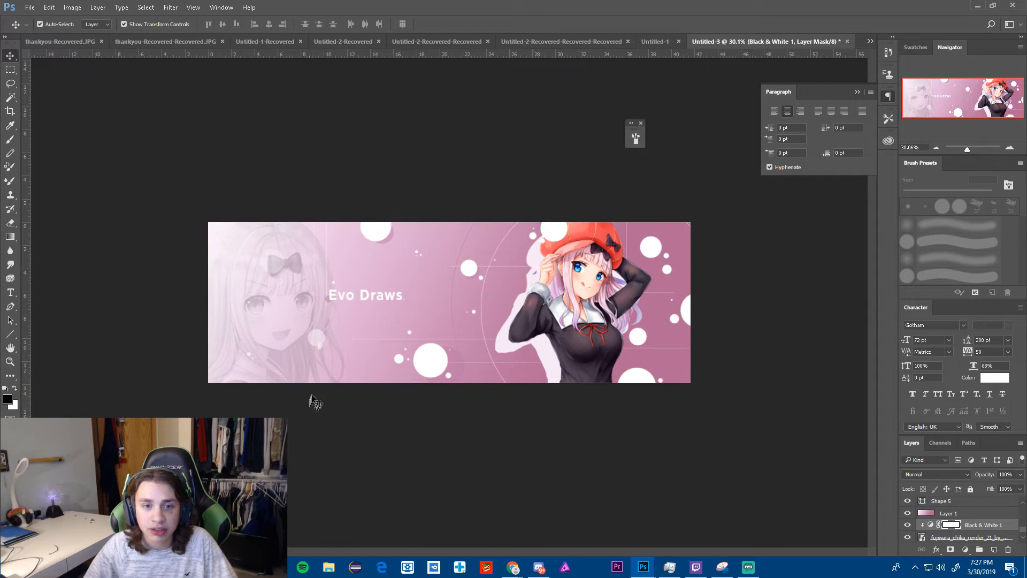
- Raise the opacity of the upper gradient, Layer 1, to 85% so the grey face render fades further
scroll(333, 378, up, 4)
scroll(292, 349, up, 2)
scroll(291, 348, down, 2)
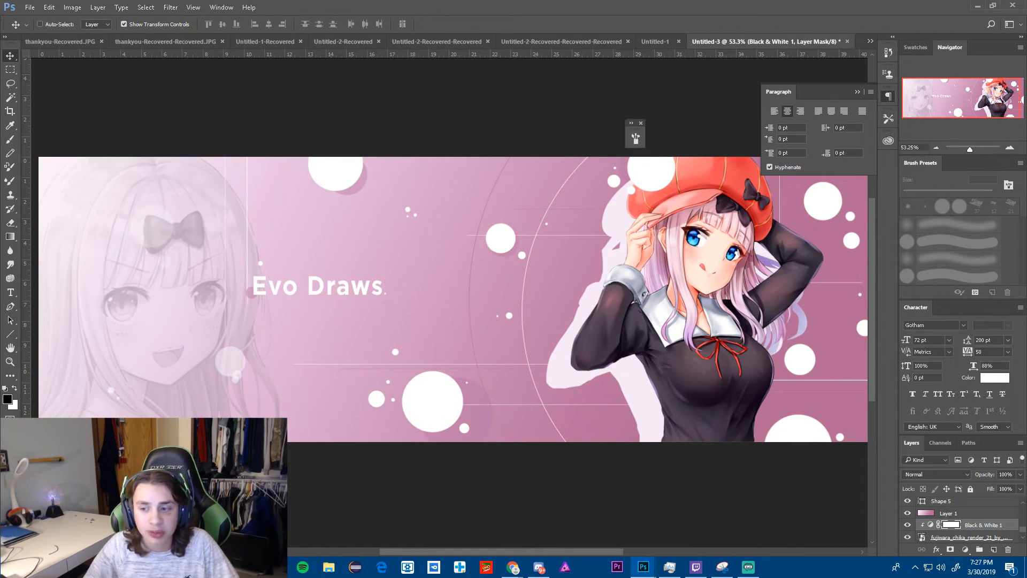
click(970, 513)
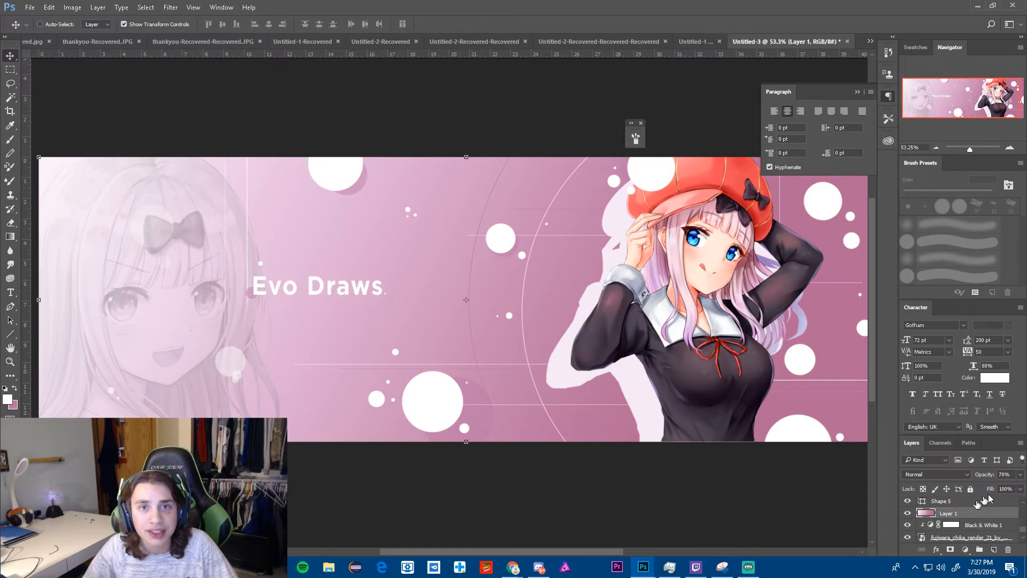
click(1020, 474)
drag(1011, 491, 1013, 490)
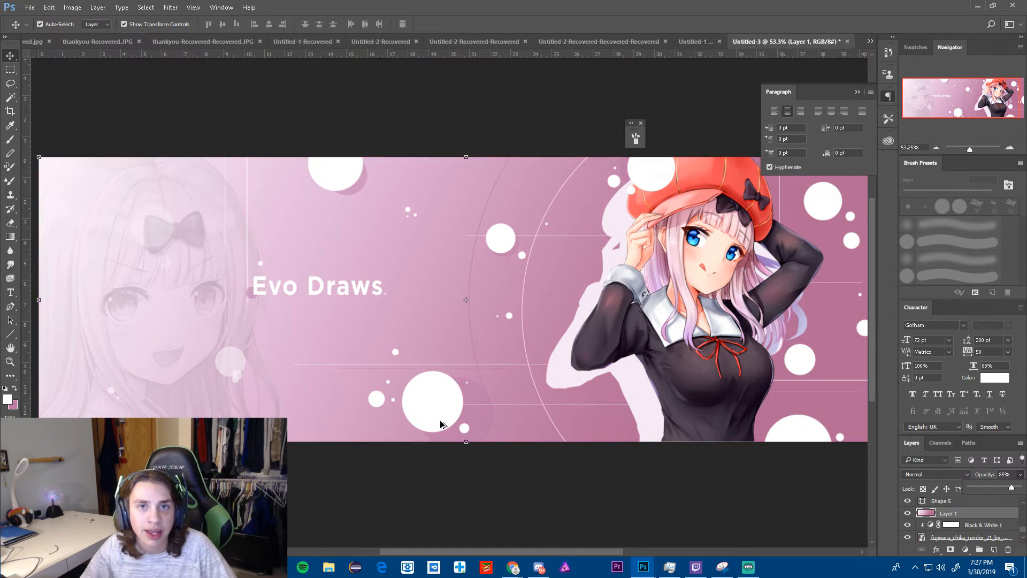
scroll(443, 420, down, 2)
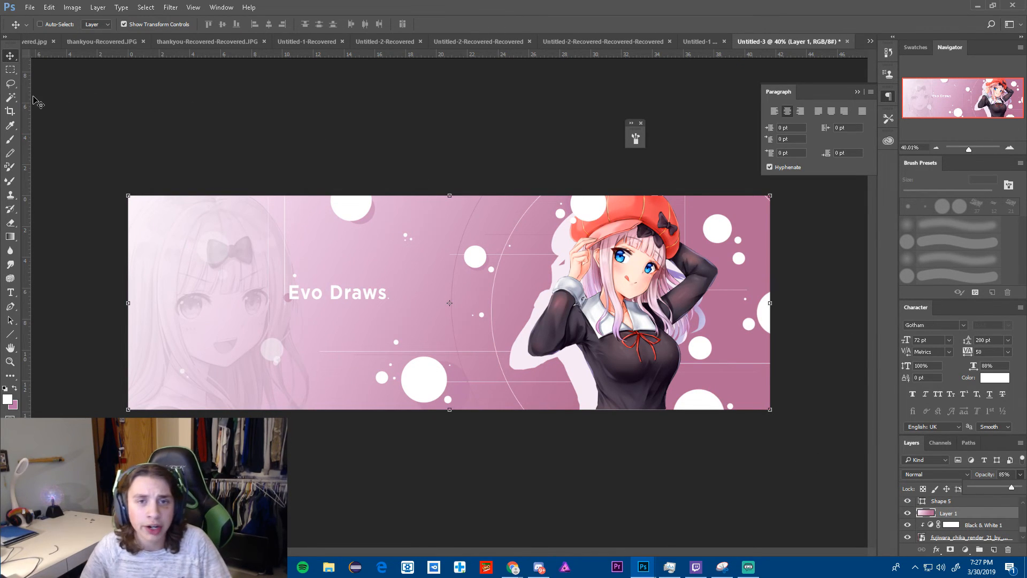
- Add a new empty layer above Layer 1 and activate the Gradient tool
click(995, 550)
click(11, 237)
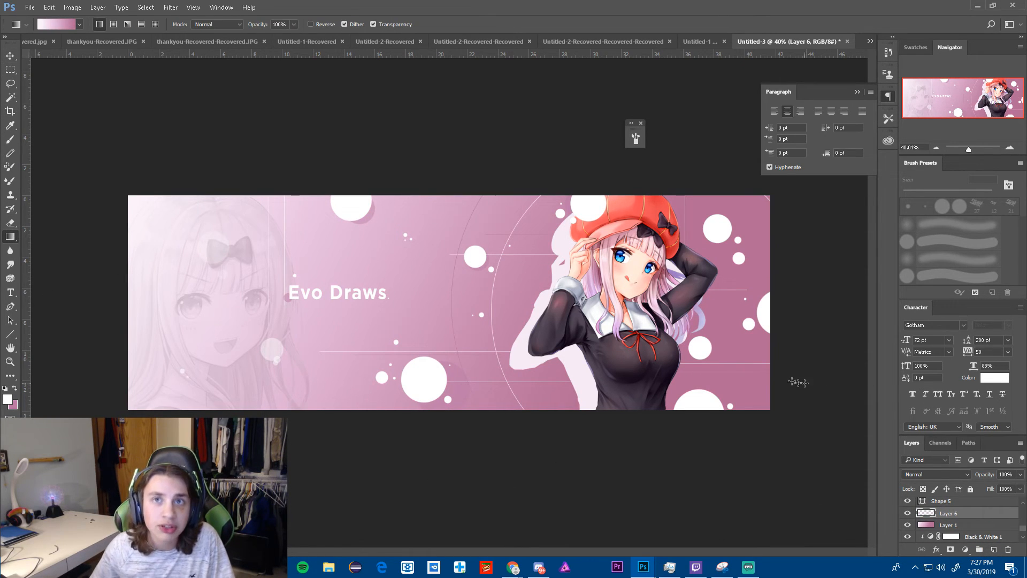
drag(761, 412, 638, 324)
key(ctrl+z)
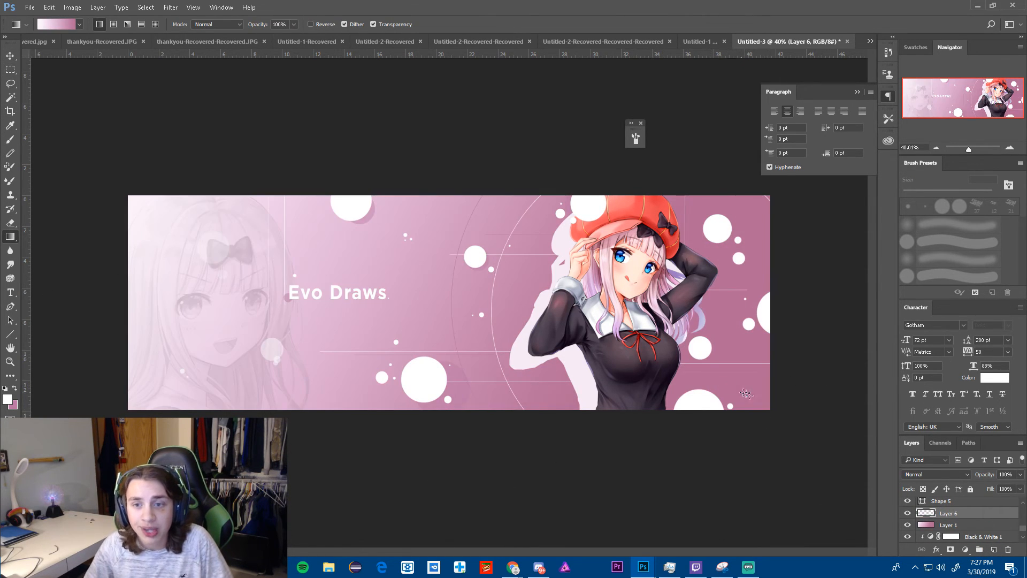
drag(737, 382, 811, 418)
key(ctrl+z)
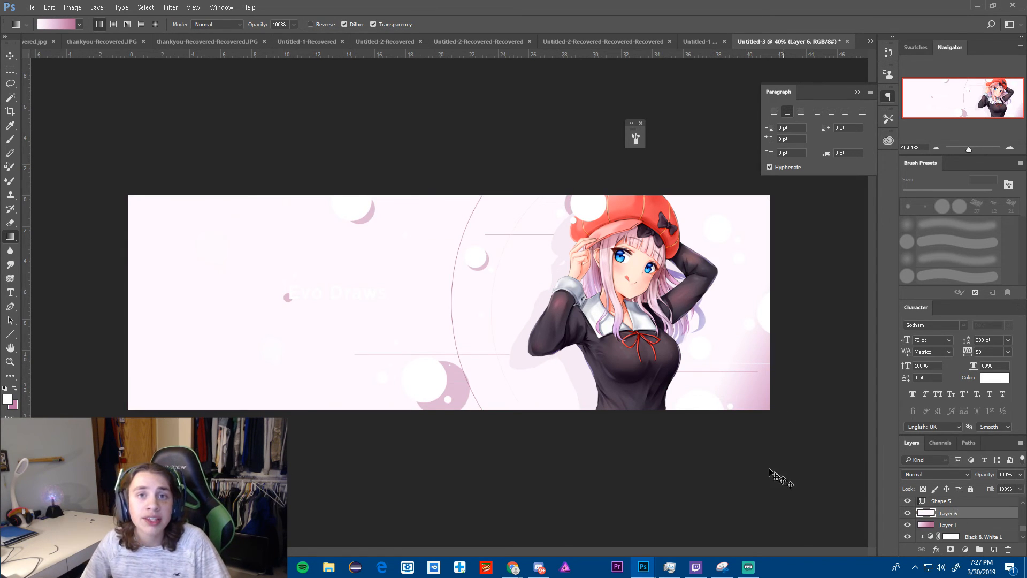
key(ctrl+z)
- Fill the new layer with a diagonal white-to-pink gradient from the banner's lower-right corner up-left across the character, and lower its opacity to 21%
drag(749, 398, 569, 263)
click(1021, 474)
mouse_move(1021, 487)
mouse_down()
mouse_move(961, 489)
mouse_move(982, 489)
mouse_up()
- Erase part of the faint gradient on Layer 6 over the face render with the large textured eraser
key(e)
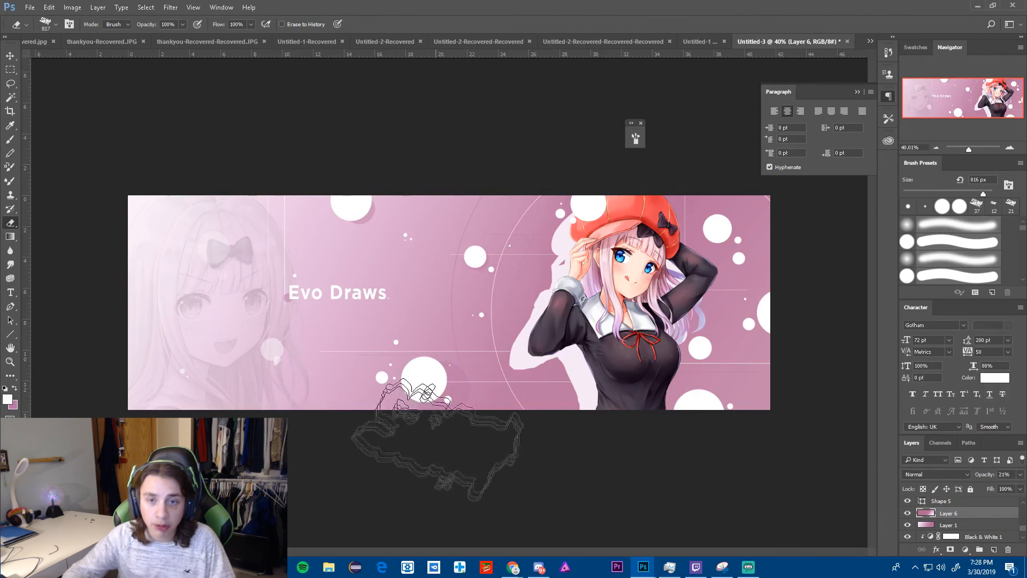
click(264, 289)
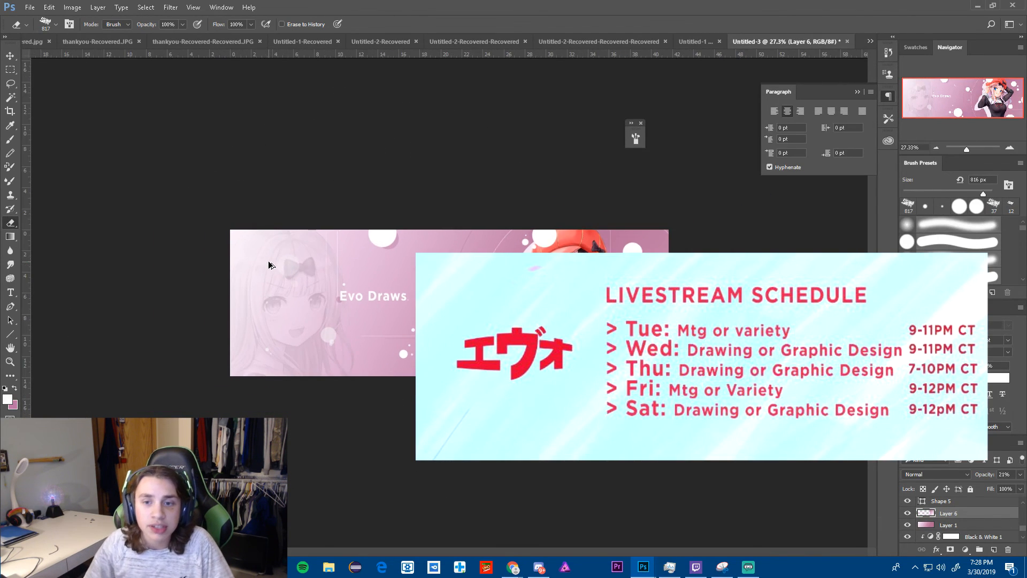
key(b)
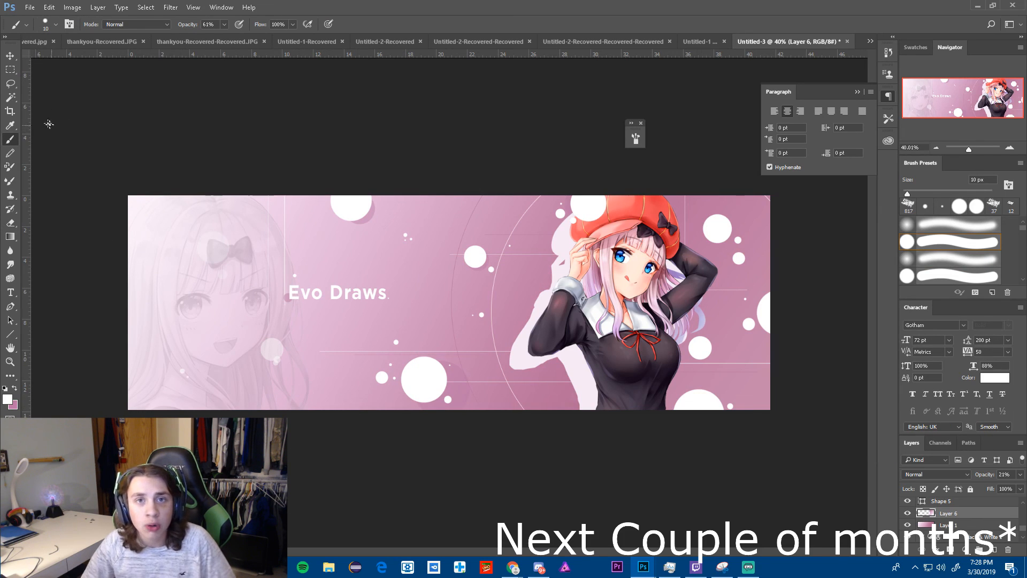
click(30, 9)
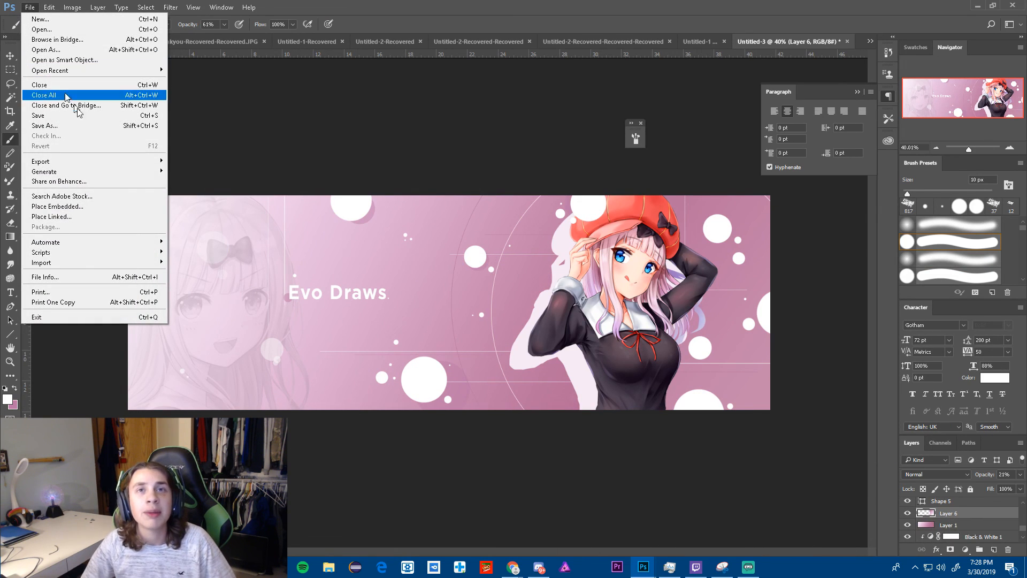
click(362, 119)
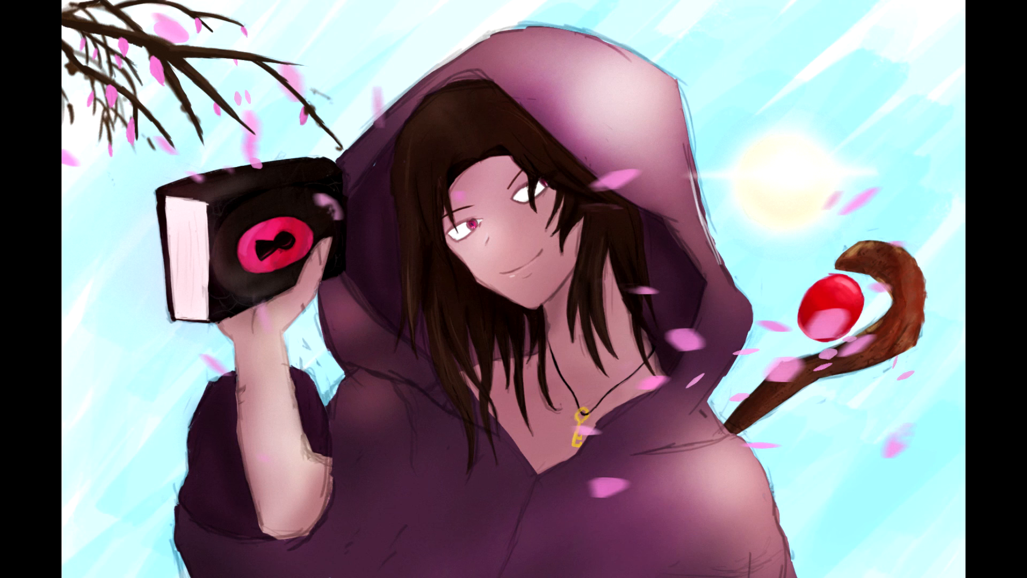